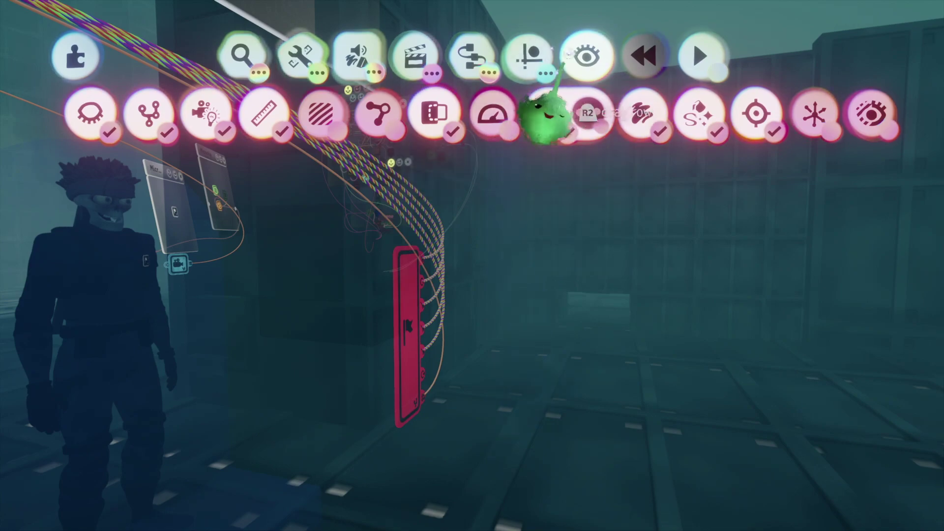
Open the door panel's sculpture for editing and bring up the sculpting guides
middle_click_drag(539, 368, 488, 450)
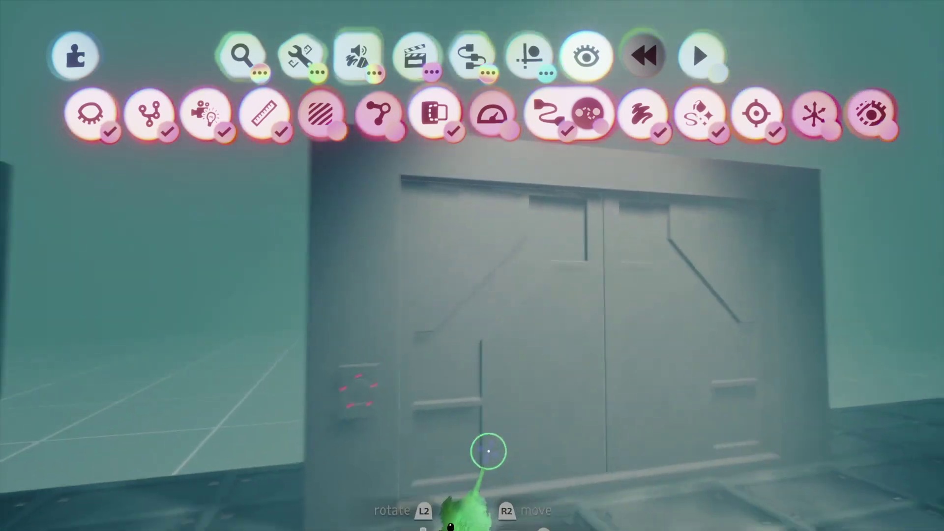
middle_click_drag(515, 315, 523, 325)
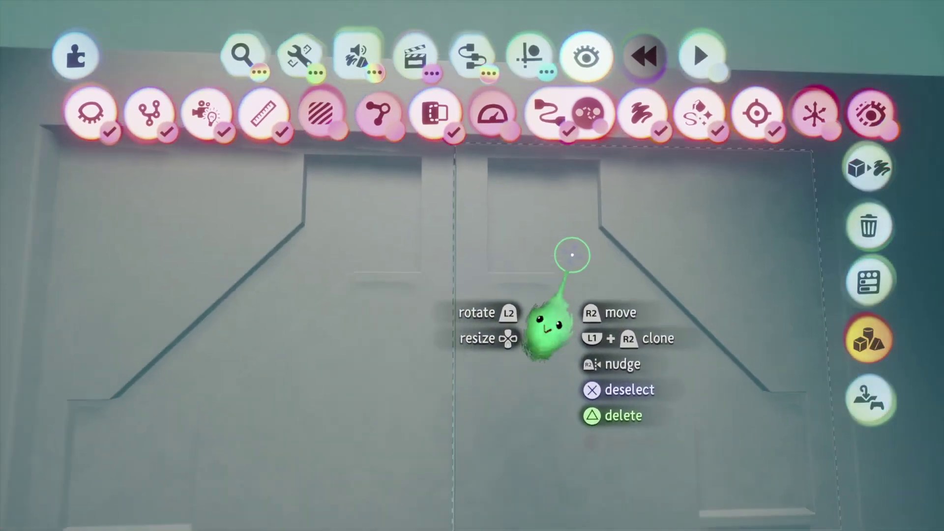
middle_click_drag(572, 254, 551, 200)
middle_click_drag(507, 229, 443, 401)
mouse_move(464, 334)
middle_mouse_down()
mouse_move(467, 312)
mouse_move(479, 320)
mouse_move(531, 244)
mouse_move(531, 196)
mouse_move(565, 131)
mouse_move(546, 65)
mouse_move(506, 158)
mouse_move(464, 173)
mouse_move(472, 290)
mouse_move(538, 294)
mouse_move(656, 187)
mouse_move(514, 262)
mouse_move(503, 285)
mouse_move(600, 163)
middle_mouse_up()
left_click(545, 65)
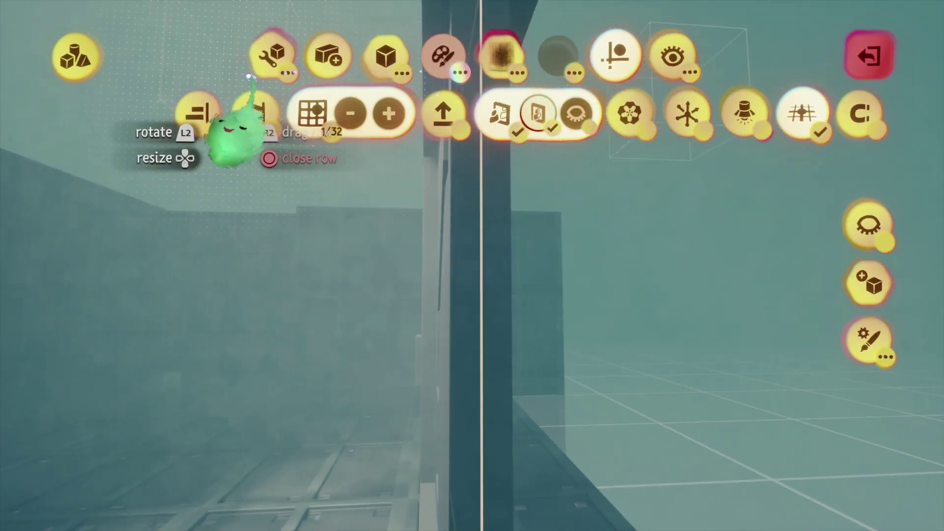
Stamp a mirrored block on the door panel's sculpture with the Stamp Shape tool
left_click(273, 54)
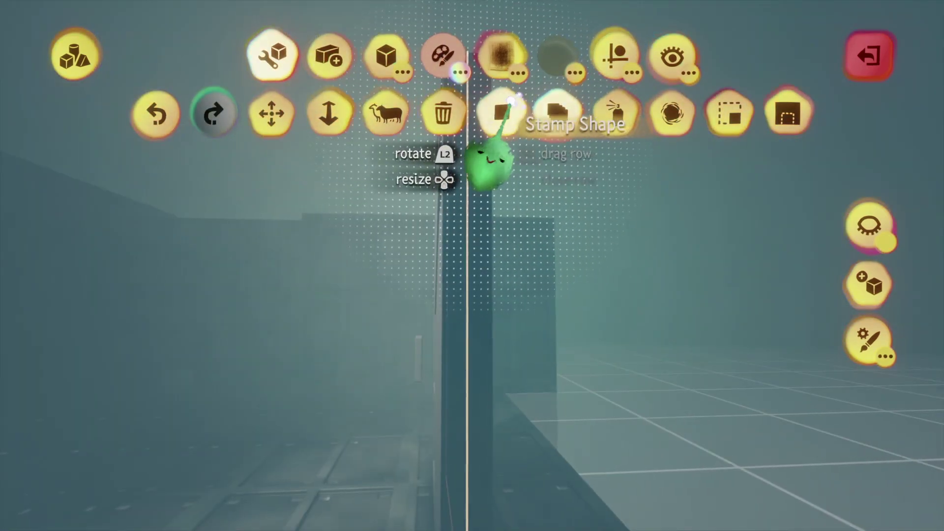
left_click(502, 116)
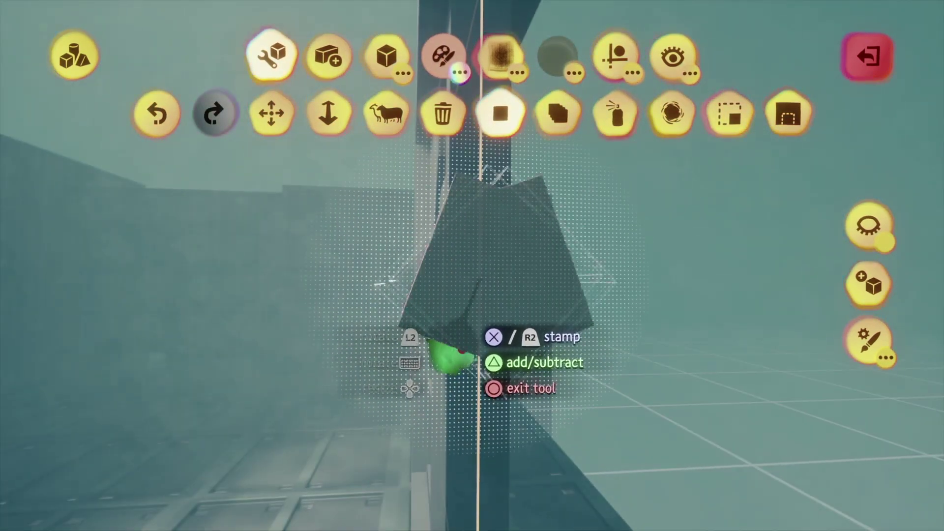
left_click_drag(450, 354, 448, 346)
middle_click_drag(433, 354, 612, 101)
Adjust the sculpting guides and exit sculpt mode
left_click(615, 62)
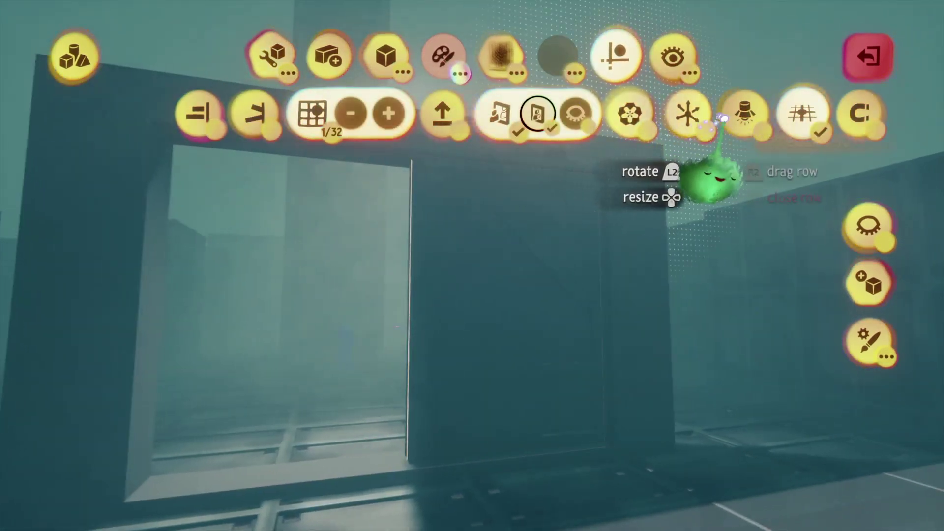
left_click(745, 113)
mouse_move(590, 273)
middle_mouse_down()
mouse_move(506, 326)
mouse_move(727, 172)
mouse_move(860, 122)
middle_mouse_up()
left_click(867, 57)
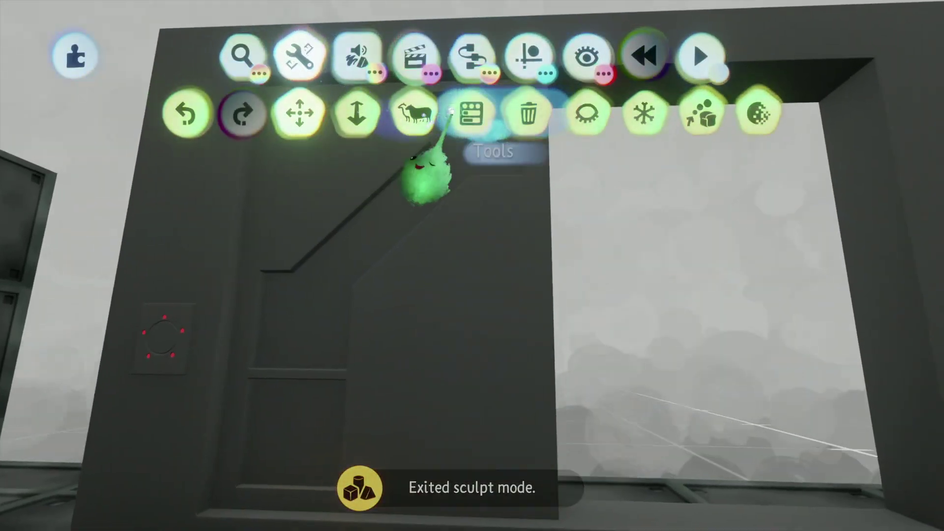
Clone the remaining door panel sideways in a straight line and flip the copy so it mirrors the original
middle_click_drag(415, 130, 400, 120)
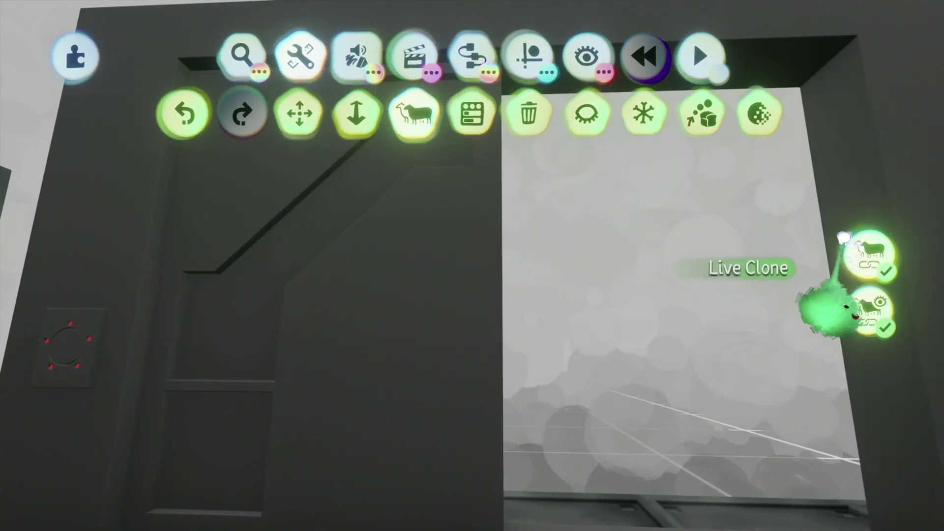
mouse_move(432, 316)
left_mouse_down()
mouse_move(554, 321)
mouse_move(565, 312)
mouse_move(557, 315)
left_mouse_up()
middle_click_drag(439, 234, 457, 243)
mouse_move(523, 256)
left_mouse_down()
mouse_move(674, 257)
mouse_move(657, 261)
left_mouse_up()
key("ctrl+z")
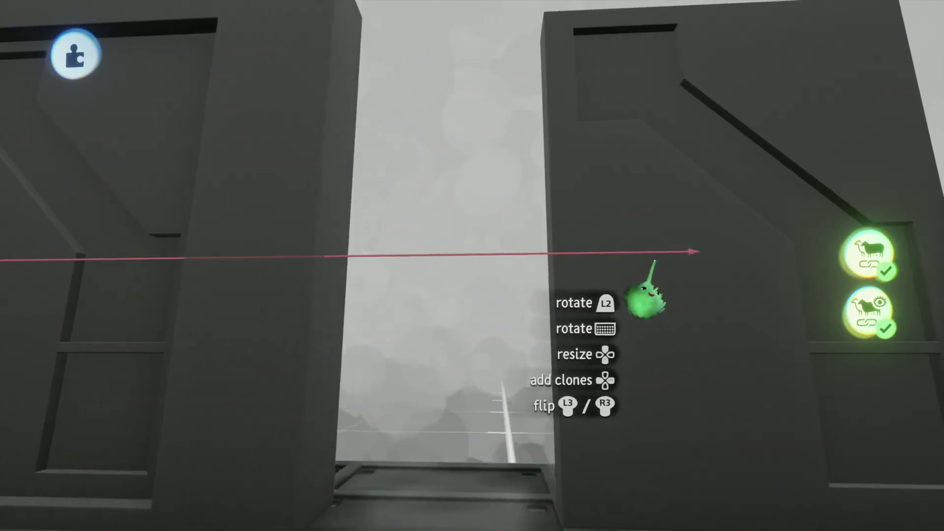
key("Escape")
Move the flipped door panel into the frame so that it meets the other panel at the centre
left_click(315, 64)
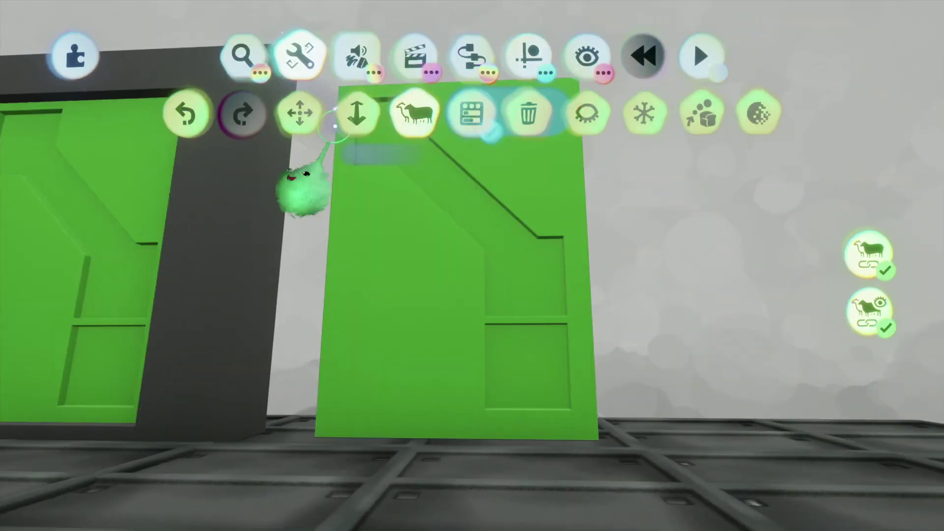
left_click(302, 109)
mouse_move(450, 310)
middle_mouse_down()
mouse_move(440, 371)
mouse_move(456, 388)
mouse_move(480, 261)
middle_mouse_up()
key("Escape")
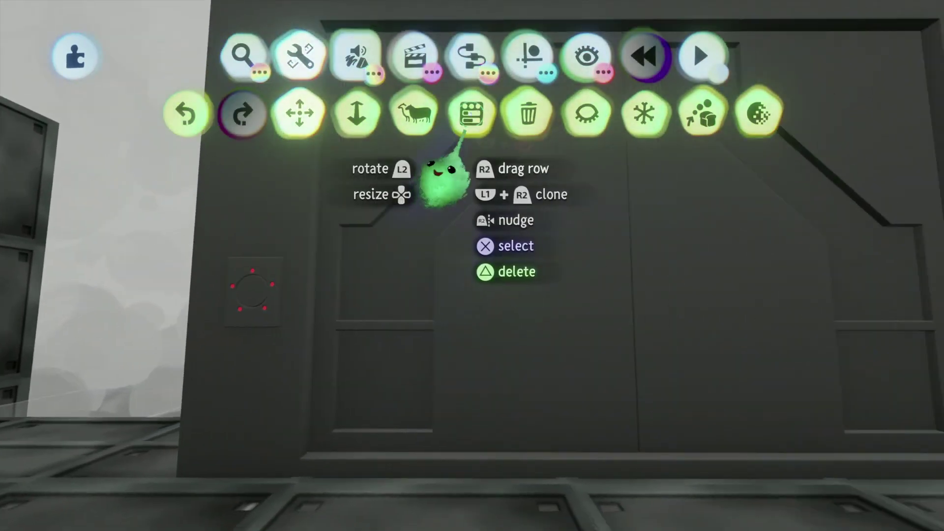
Select both door panels together with the door frame and group them
left_click(471, 56)
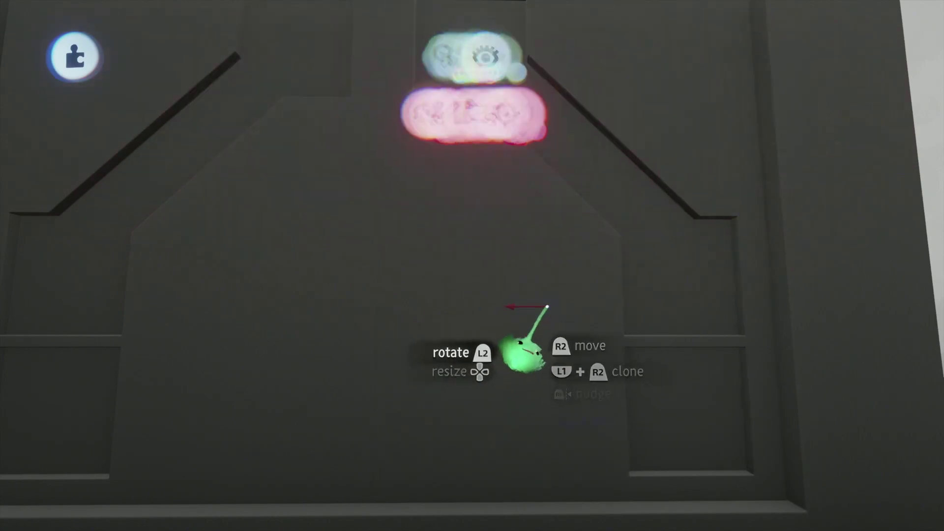
scroll(550, 308, "down", 3)
key("Escape")
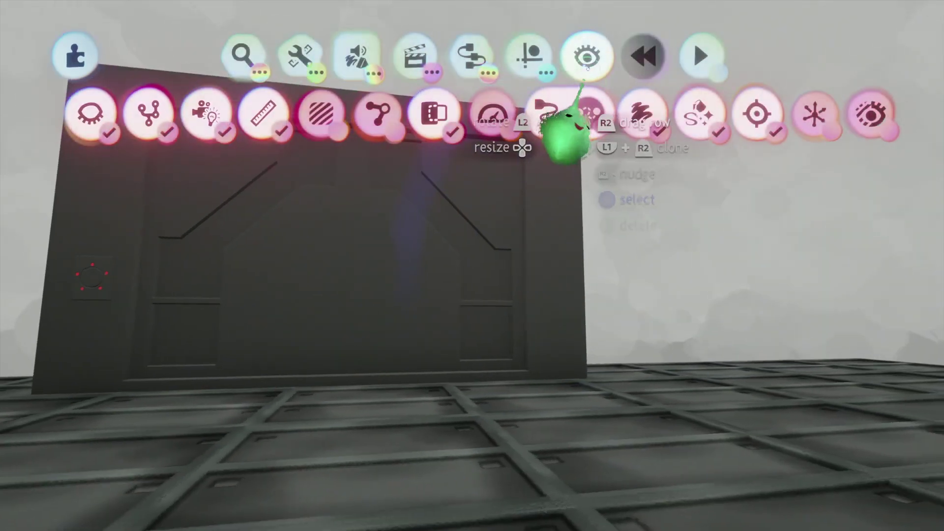
middle_click_drag(539, 147, 705, 126)
key("Escape")
left_click(504, 224)
middle_click_drag(504, 224, 904, 231)
left_click(430, 229)
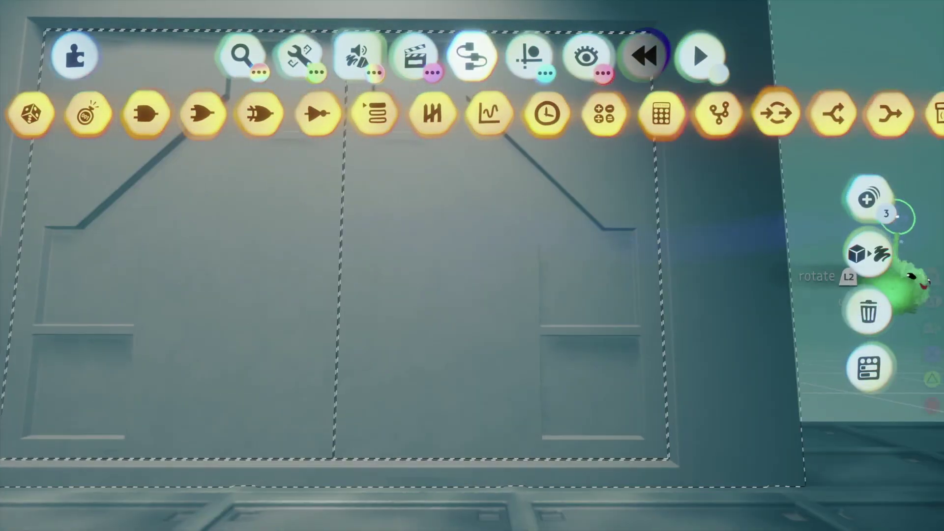
middle_click_drag(695, 200, 868, 199)
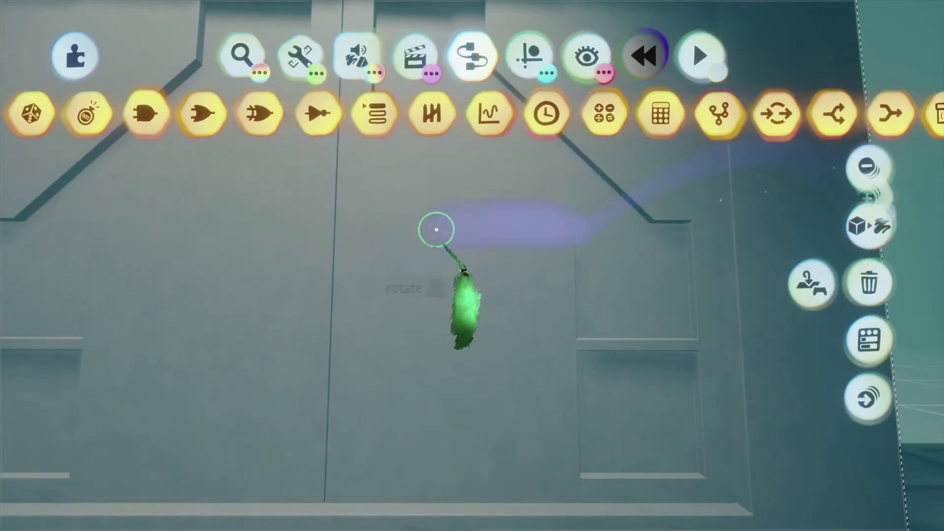
Scope into the door group and open the Labels & Ownership properties of the door panels
middle_click_drag(480, 224, 516, 191)
left_click(506, 226)
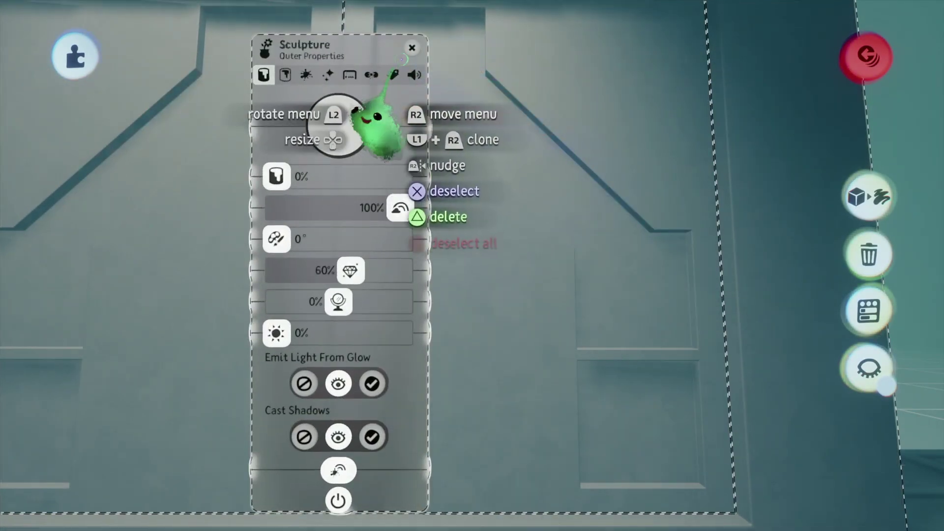
left_click(393, 74)
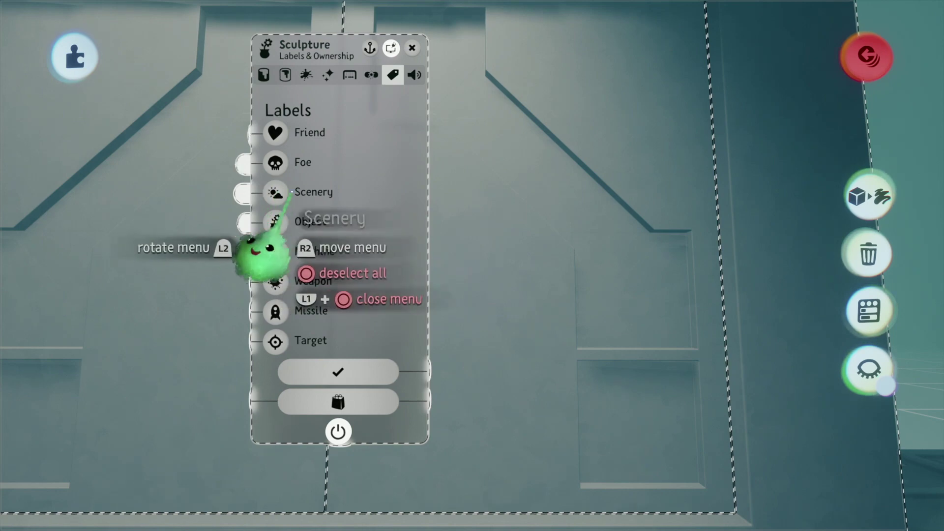
key("Escape")
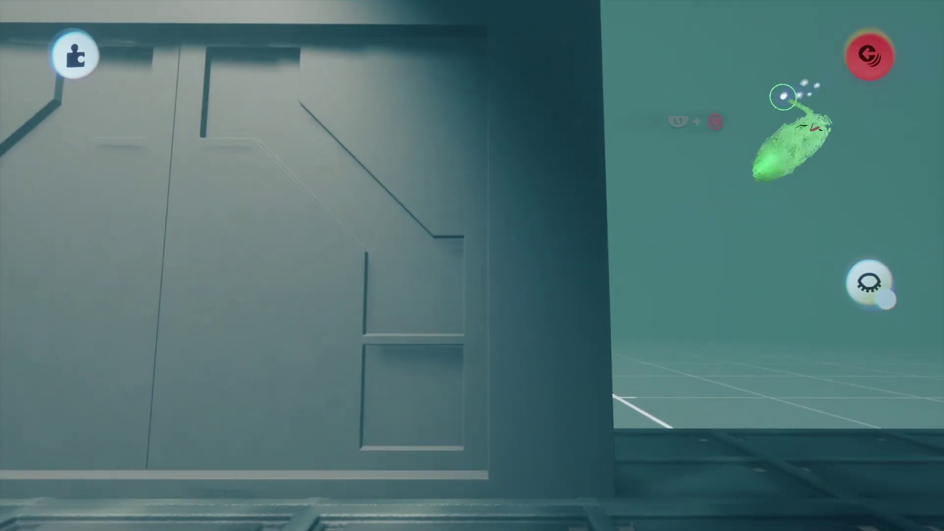
Place a microchip on the door frame and give it the flag icon and a white colour
key("g")
left_click_drag(488, 140, 502, 121)
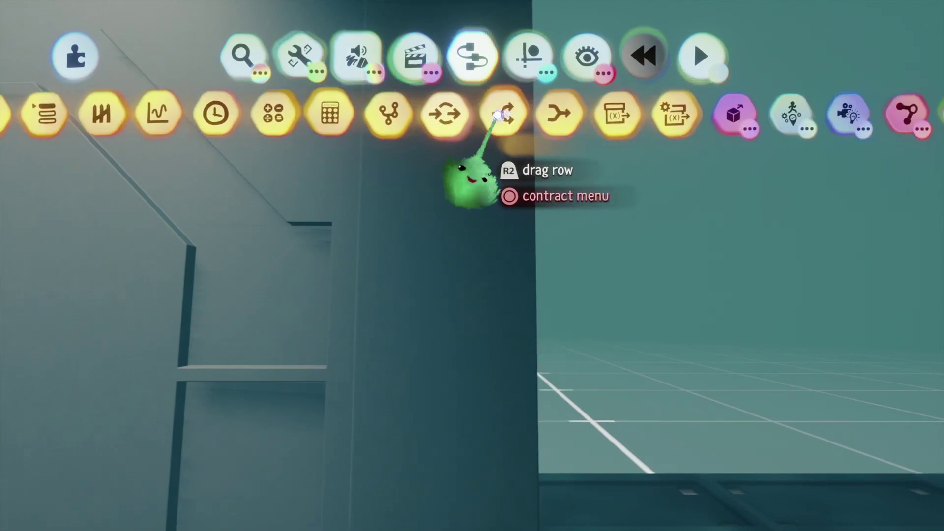
left_click(381, 116)
left_click(444, 296)
left_click(648, 322)
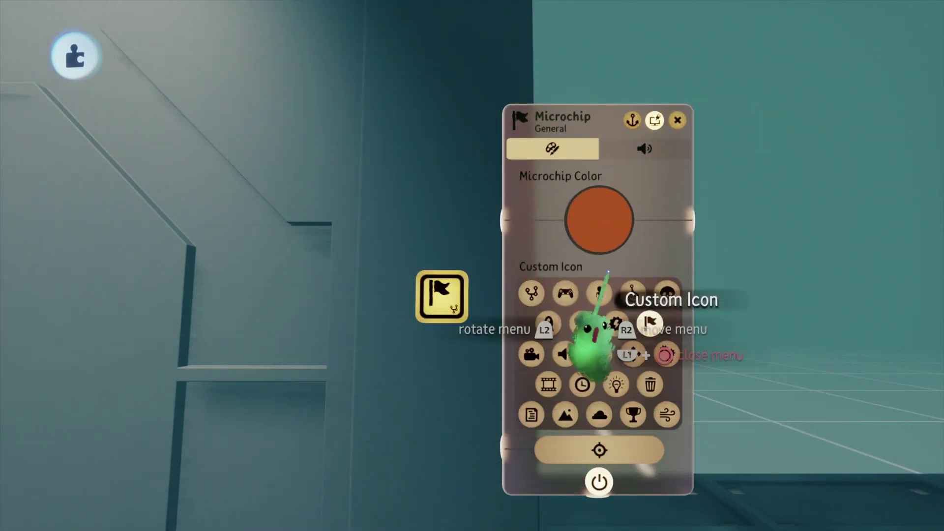
left_click(599, 220)
key("Escape")
Open the microchip's canvas and place a Timeline inside it
double_click(443, 295)
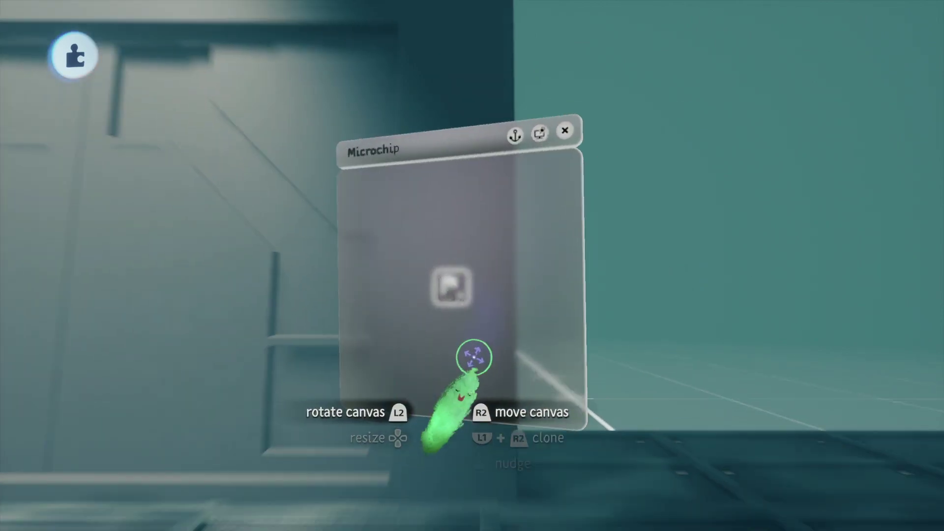
left_click(415, 57)
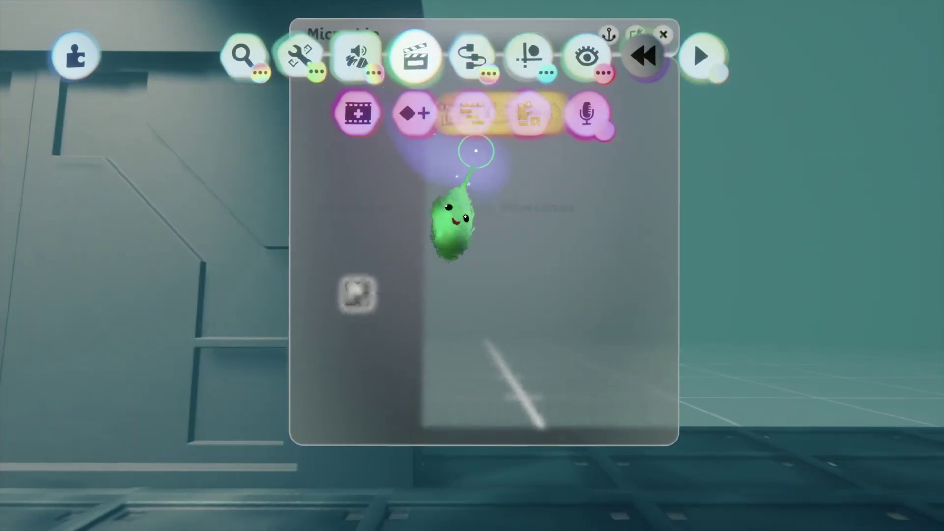
left_click(473, 123)
left_click(445, 307)
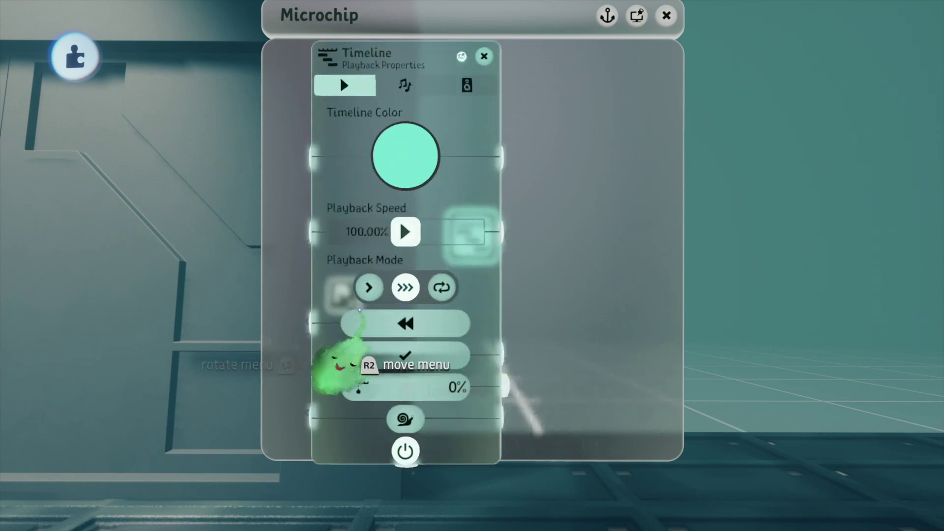
key("Escape")
Add a node below the Timeline to power it, and place a Counter beside the node
key("Tab")
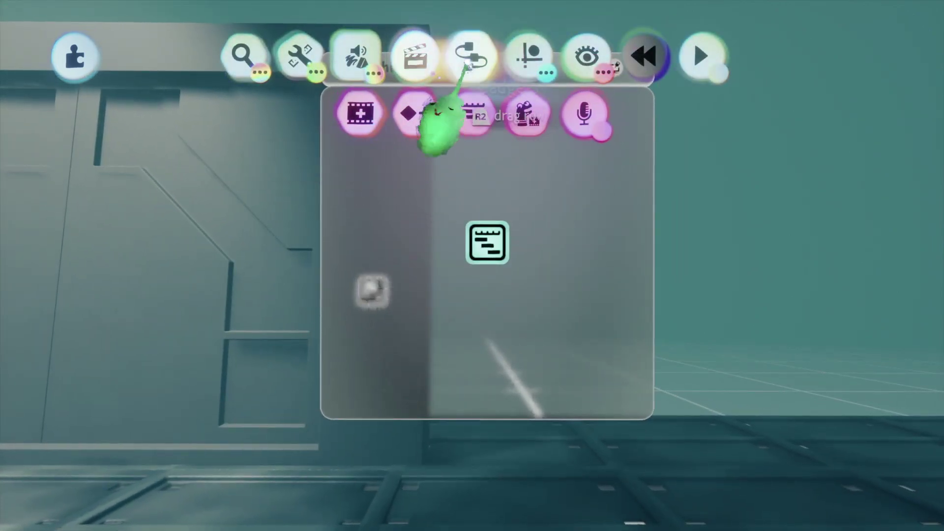
left_click(658, 111)
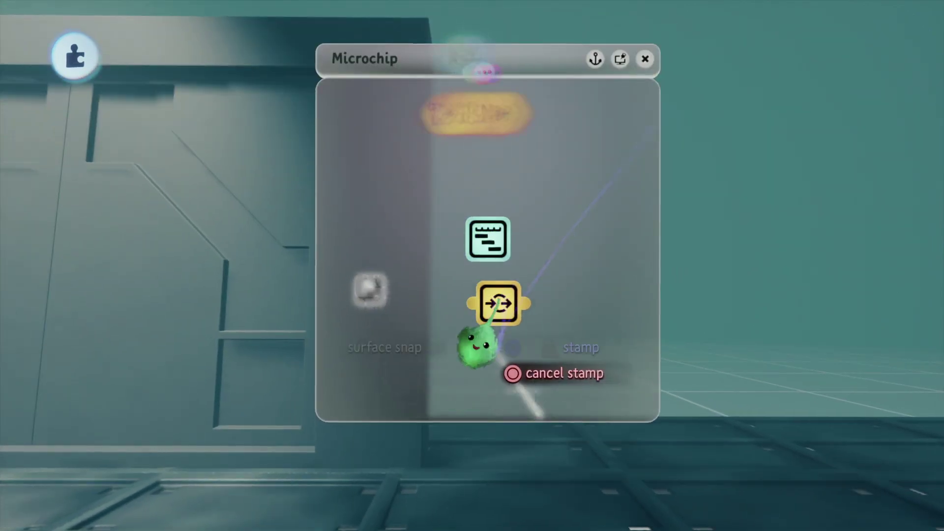
key("Tab")
left_click_drag(270, 193, 415, 185)
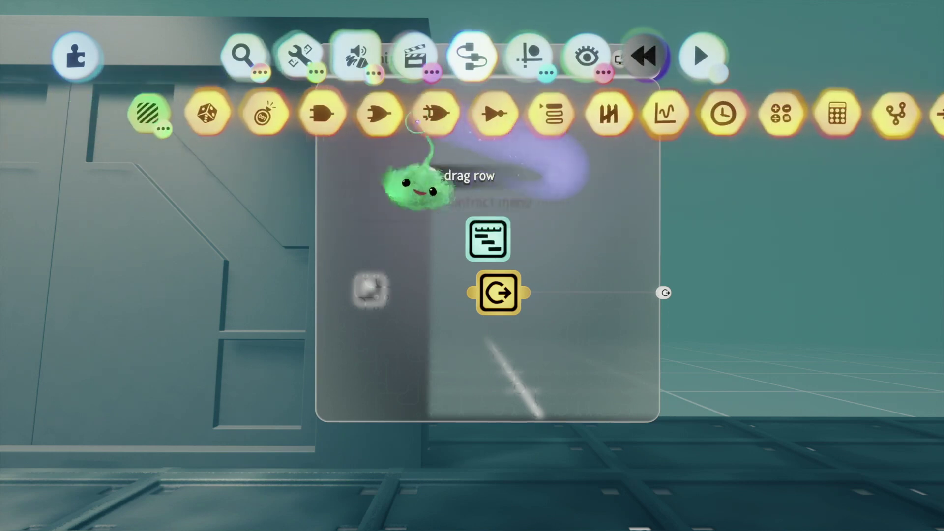
left_click(274, 111)
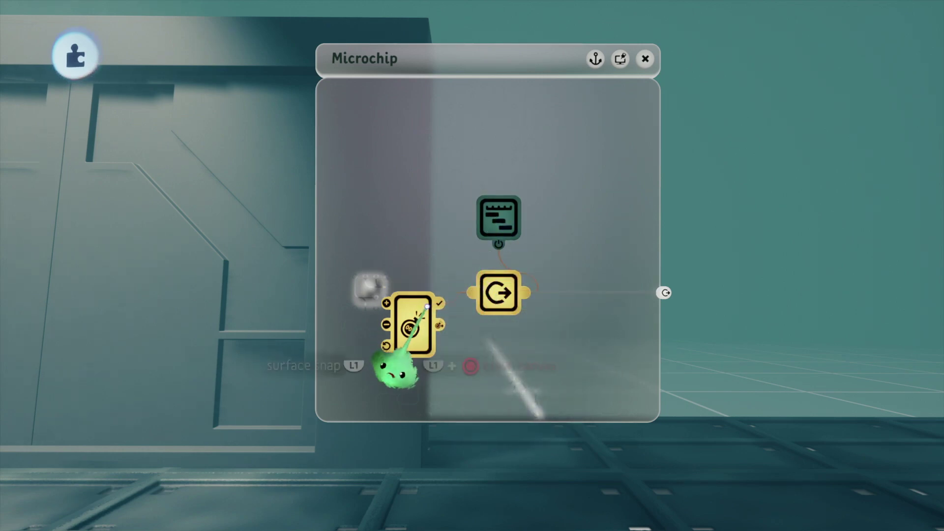
Set the Timeline's playback mode and open its canvas
left_click(500, 215)
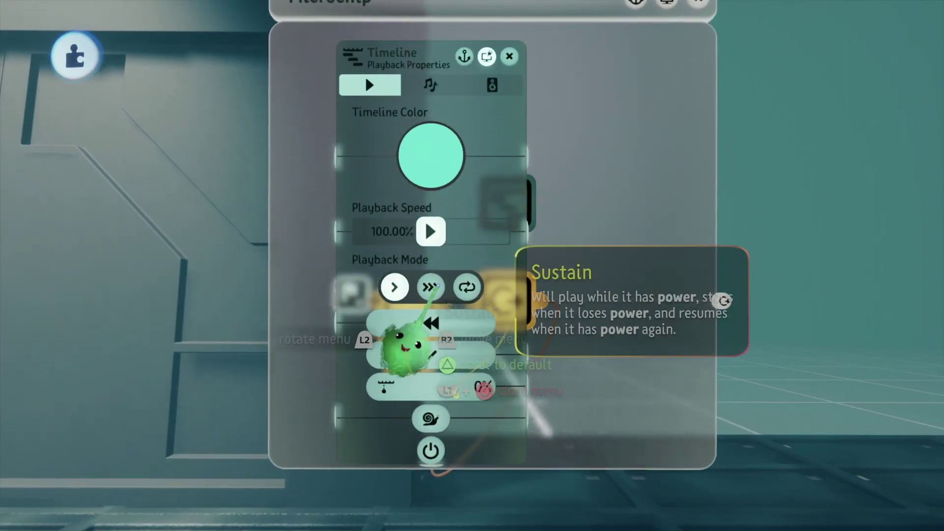
key("Escape")
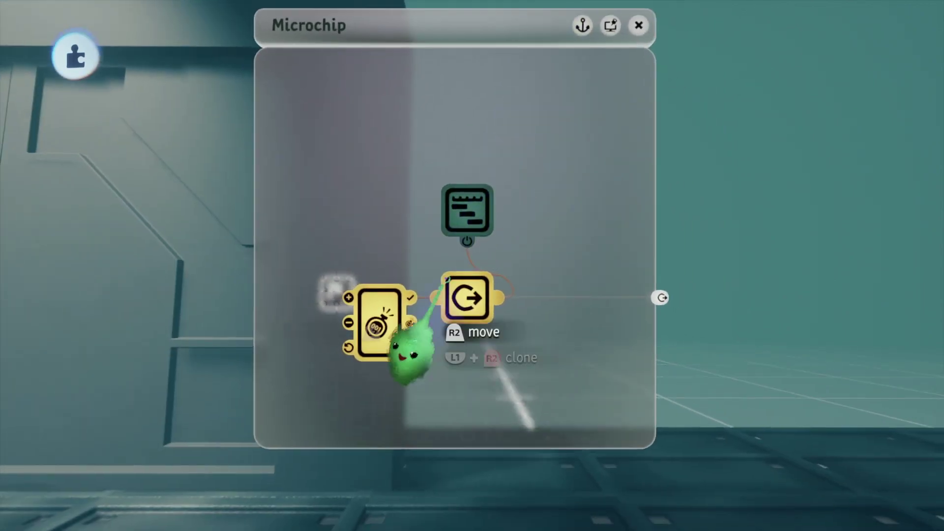
left_click(486, 242)
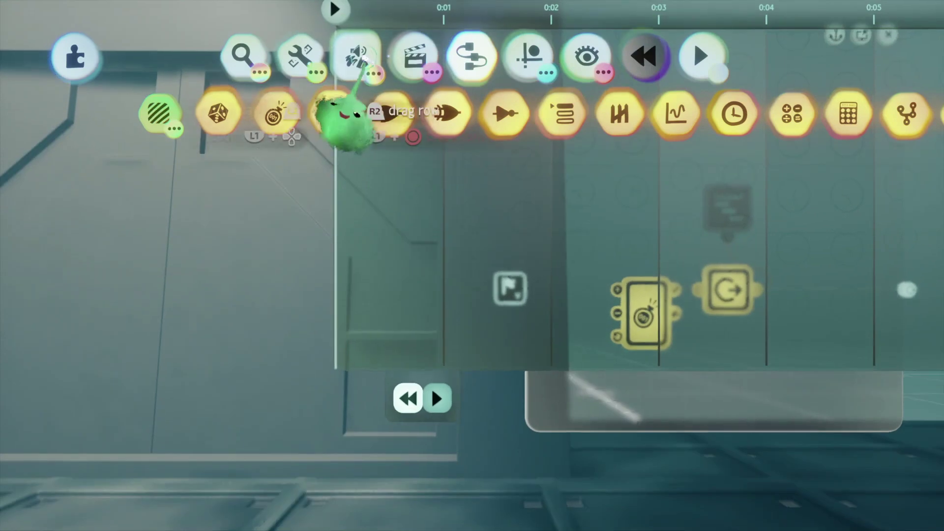
Place a keyframe with Linear blend at the start of the Timeline and a second keyframe shortly after it
left_click(413, 56)
left_click(411, 109)
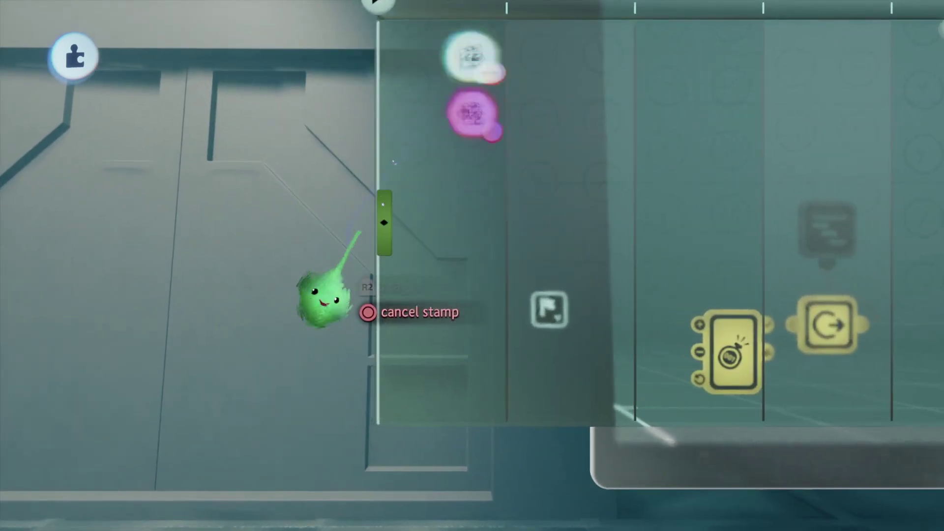
left_click(352, 239)
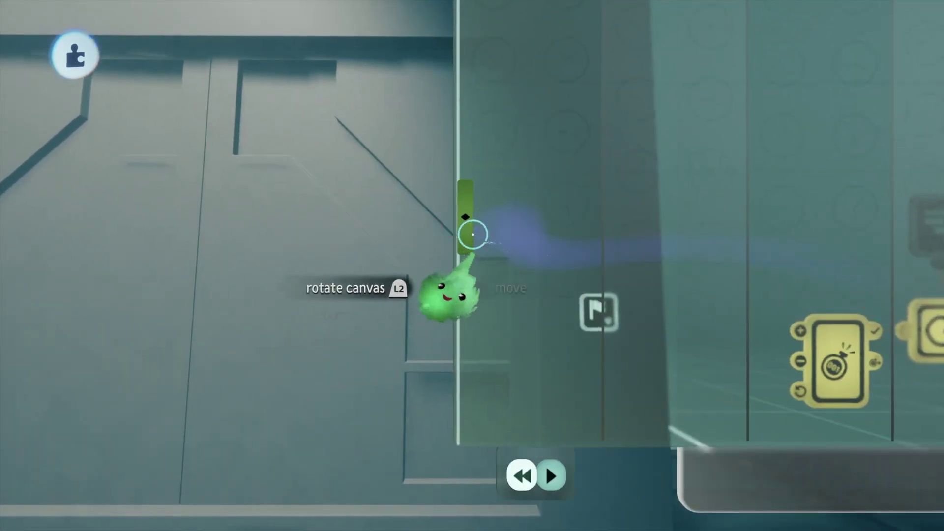
left_click(472, 218)
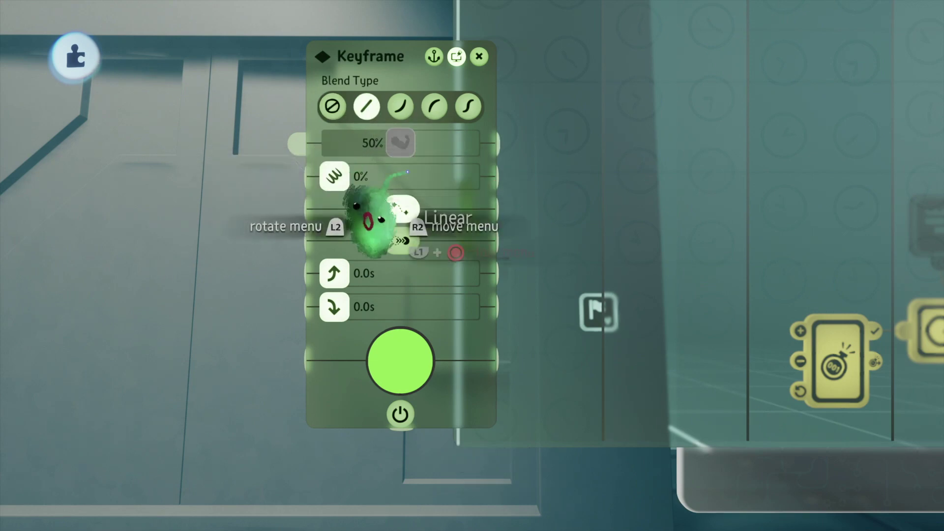
key("Escape")
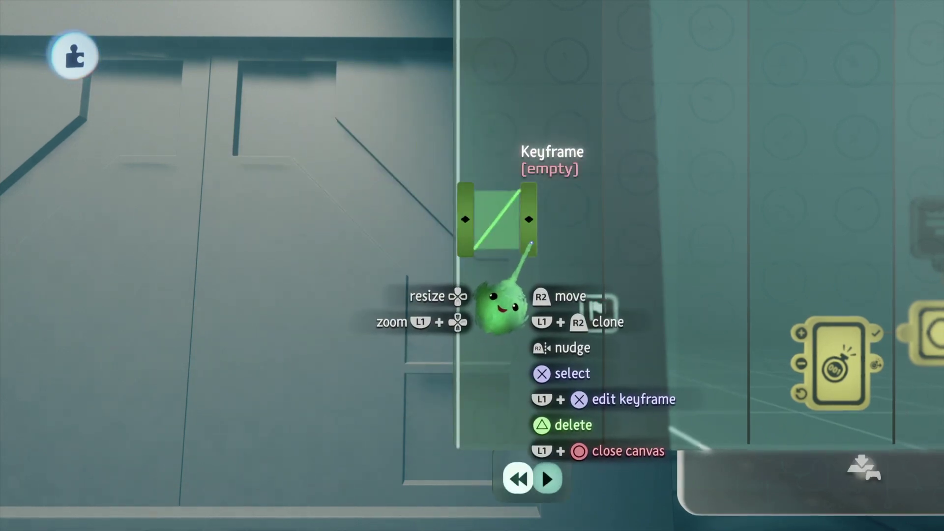
Record the door's small initial movement in the second keyframe, using the snapping guides
key("Escape")
key("Tab")
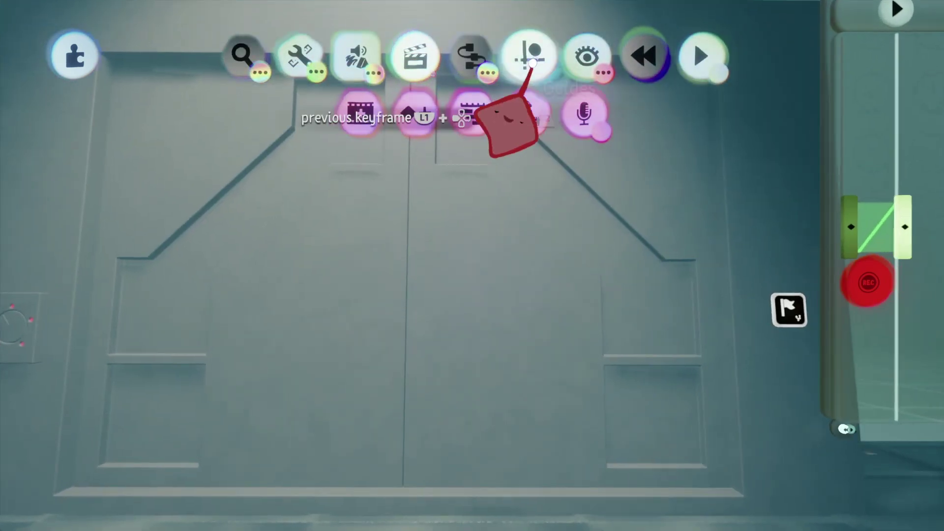
left_click(527, 79)
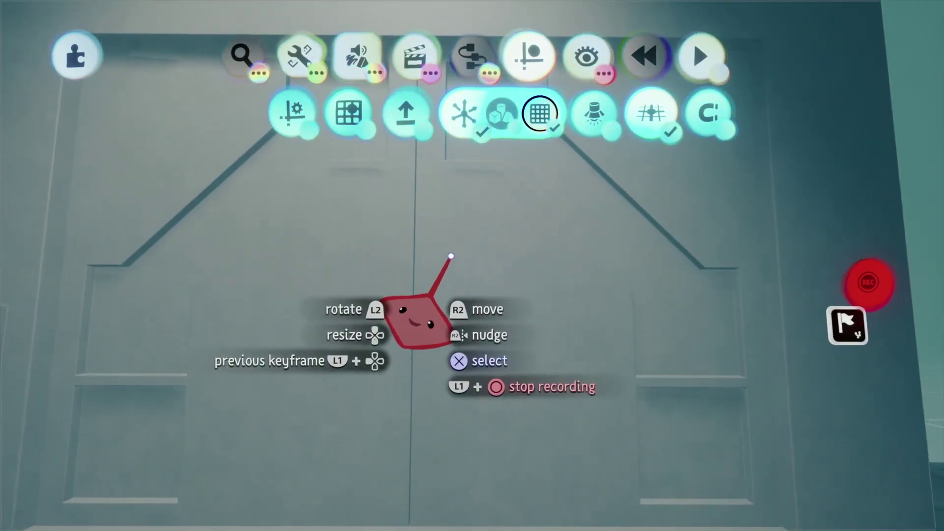
mouse_move(454, 260)
left_mouse_down()
mouse_move(818, 371)
mouse_move(875, 316)
mouse_move(584, 293)
mouse_move(442, 270)
left_mouse_up()
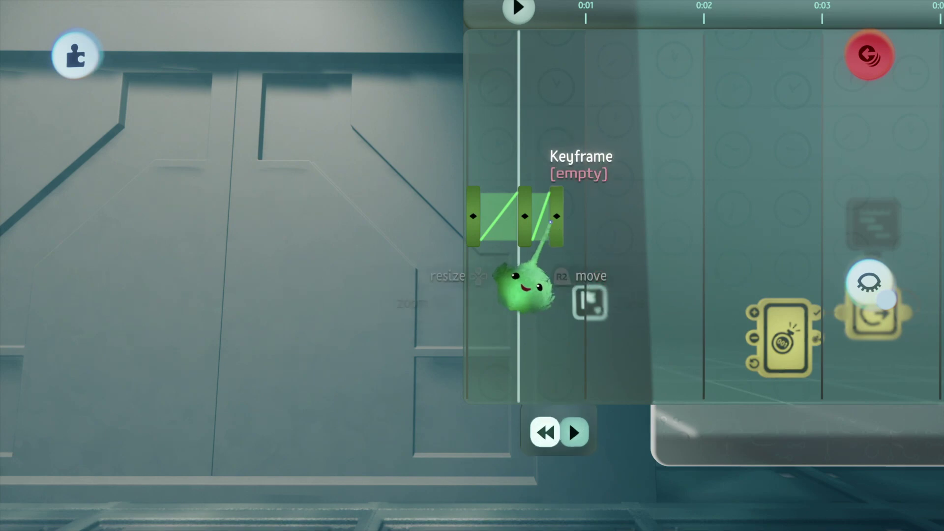
Position a third keyframe shortly after the second and place a fourth keyframe following it on the Timeline
mouse_move(447, 295)
left_mouse_down()
mouse_move(511, 293)
mouse_move(327, 273)
mouse_move(438, 306)
mouse_move(460, 280)
mouse_move(413, 314)
left_mouse_up()
left_click_drag(462, 222, 459, 221)
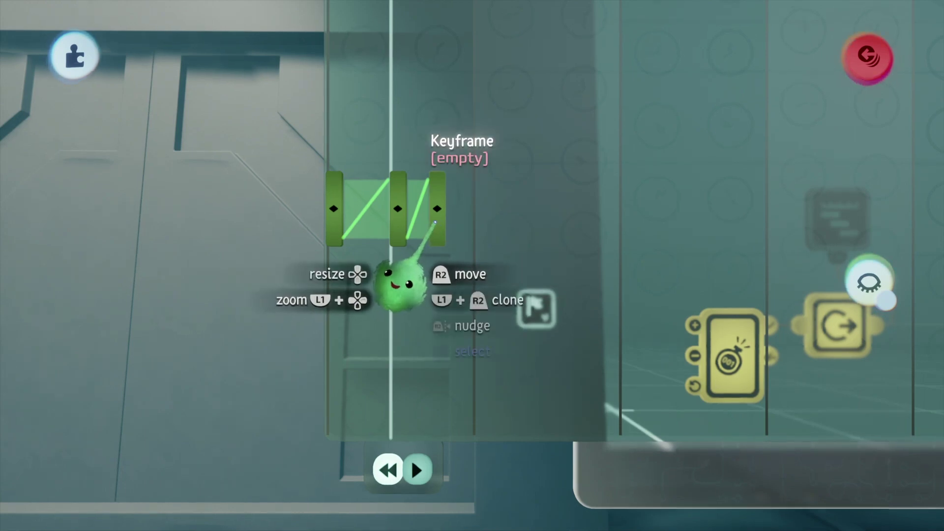
left_click_drag(479, 294, 472, 295)
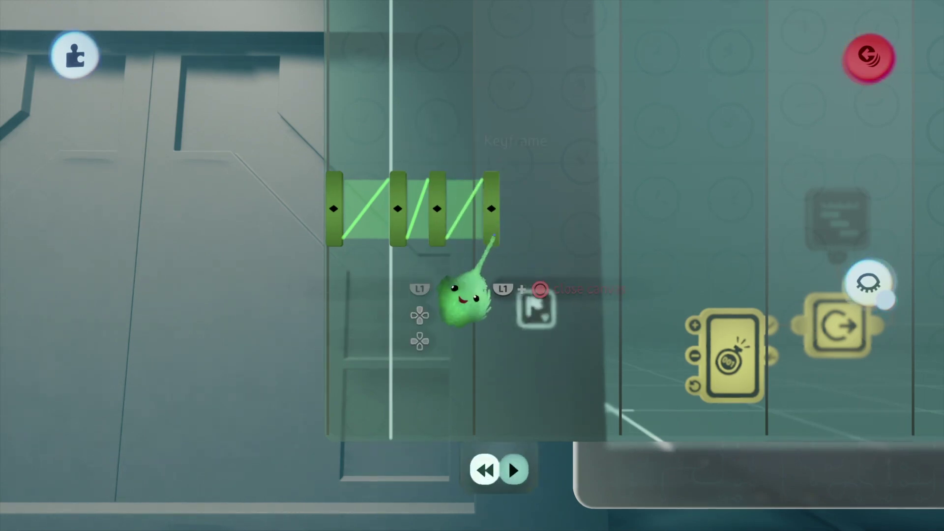
Record the door's open position in the fourth keyframe and check that keyframe's blend settings
key("Escape")
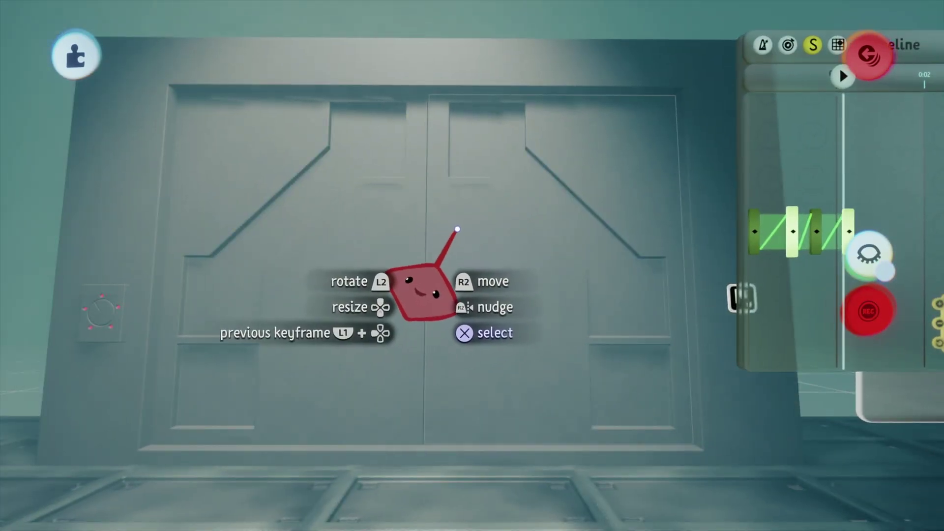
left_click_drag(447, 232, 497, 326)
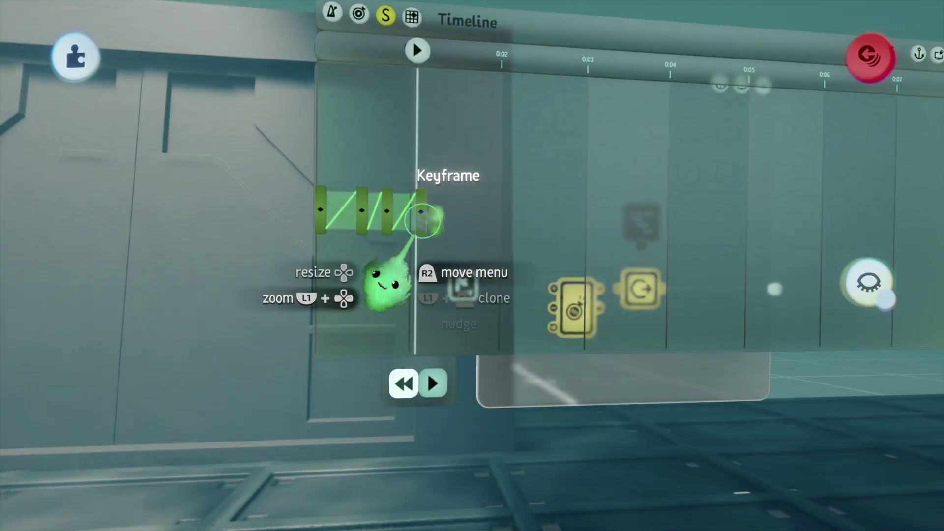
left_click(421, 219)
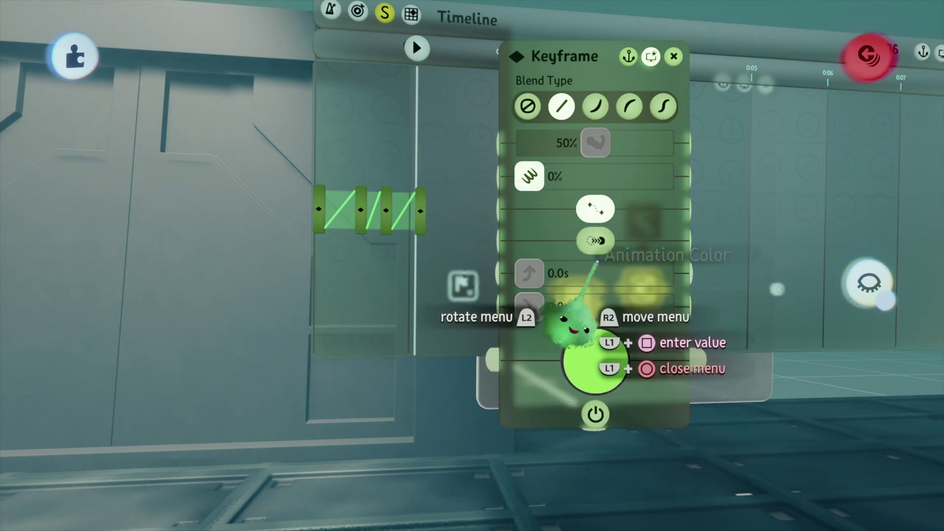
key("Escape")
Clone the fourth keyframe directly after itself and turn on Keep Changes for the last keyframe
left_click_drag(415, 214, 434, 212)
left_click(428, 217)
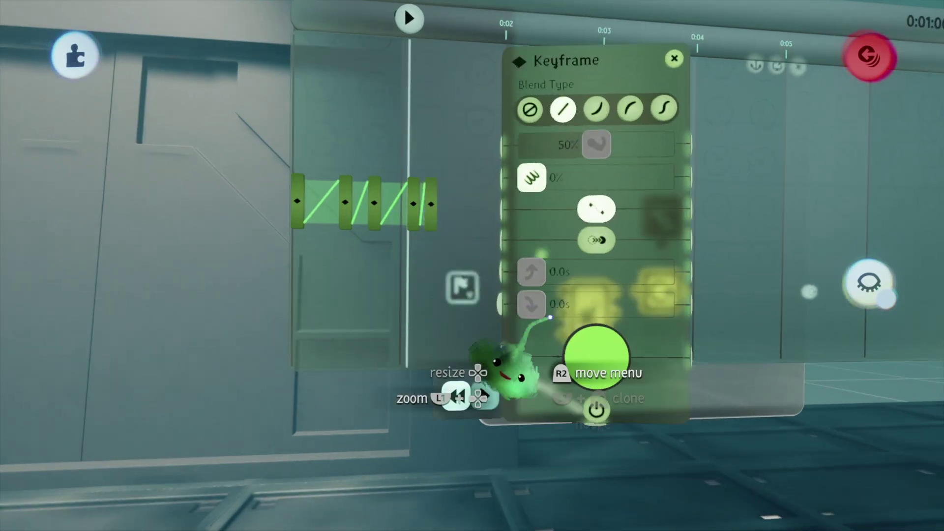
key("Escape")
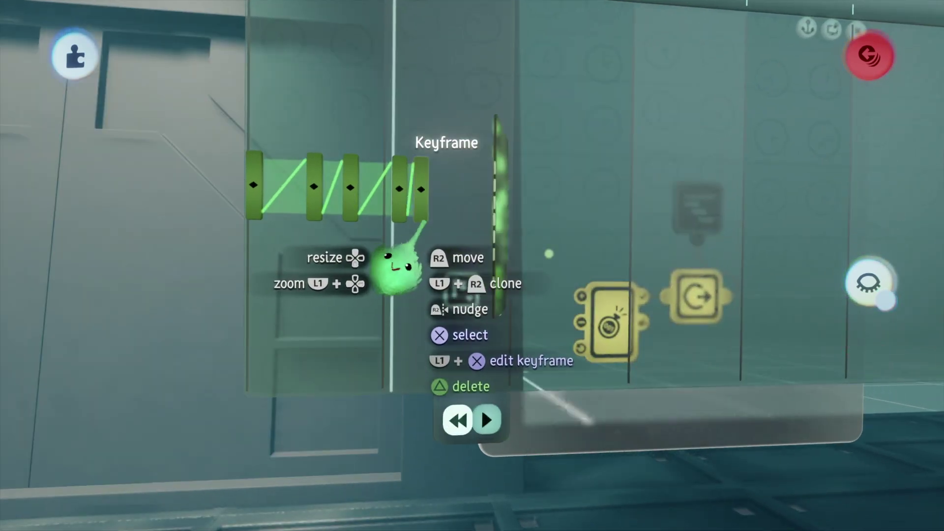
left_click(422, 216)
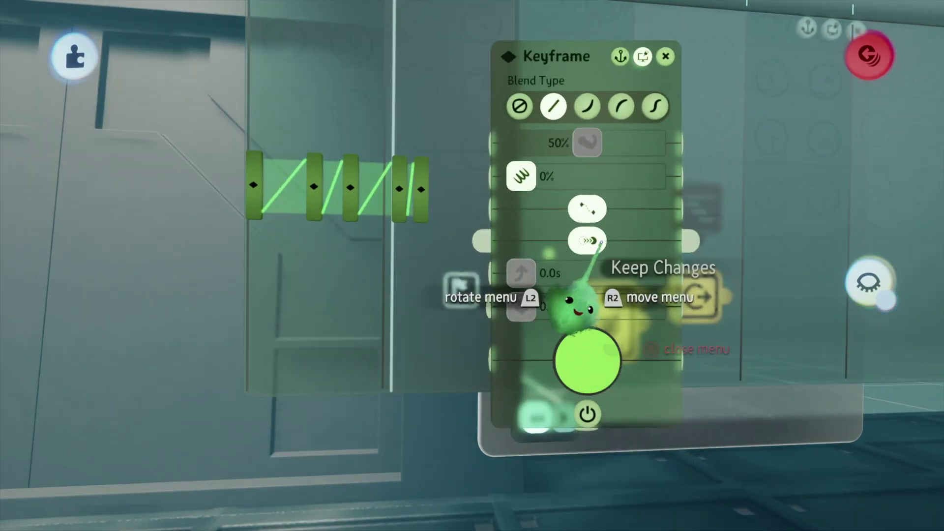
key("Escape")
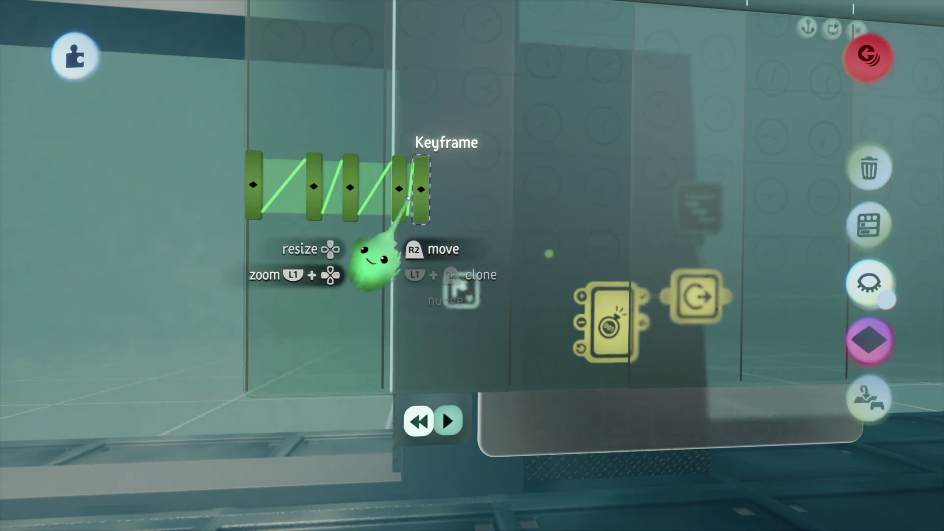
Move the last two keyframes together to about the 4-second mark and close the Counter's settings
left_click_drag(401, 197, 527, 207)
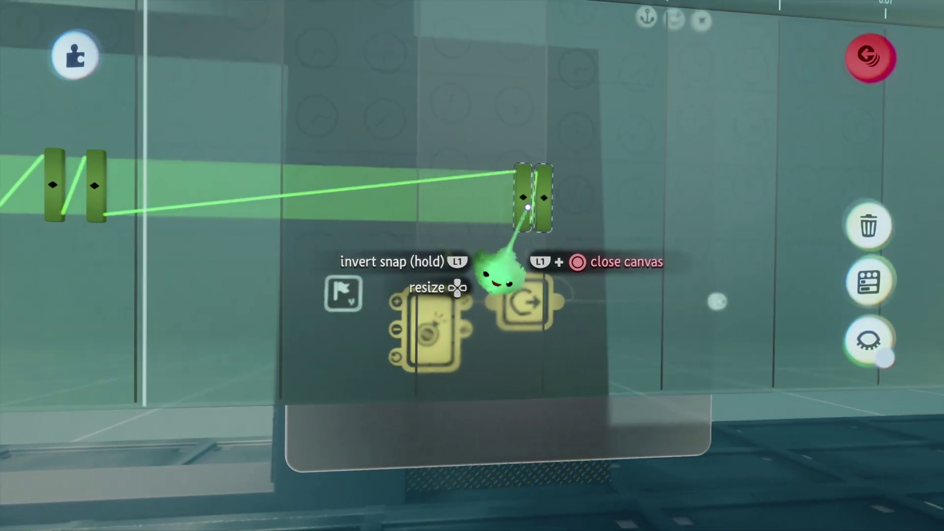
key("Escape")
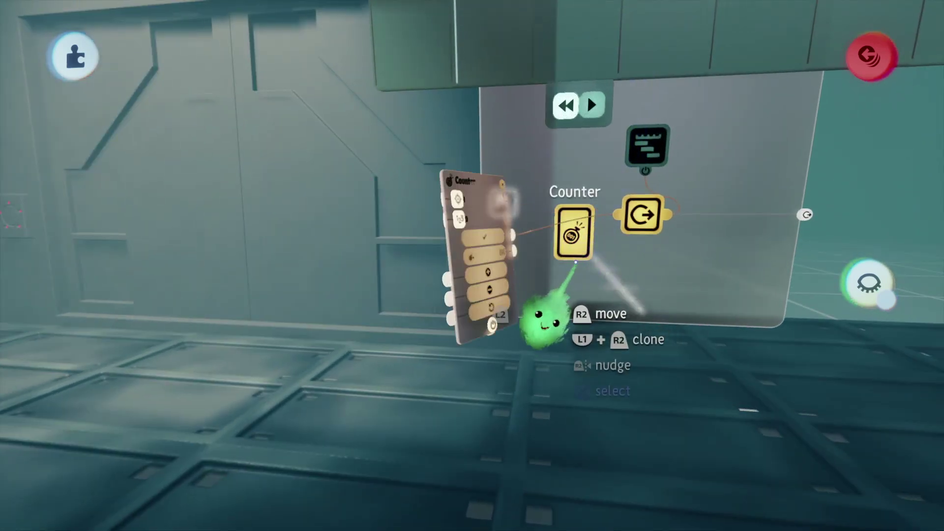
key("Escape")
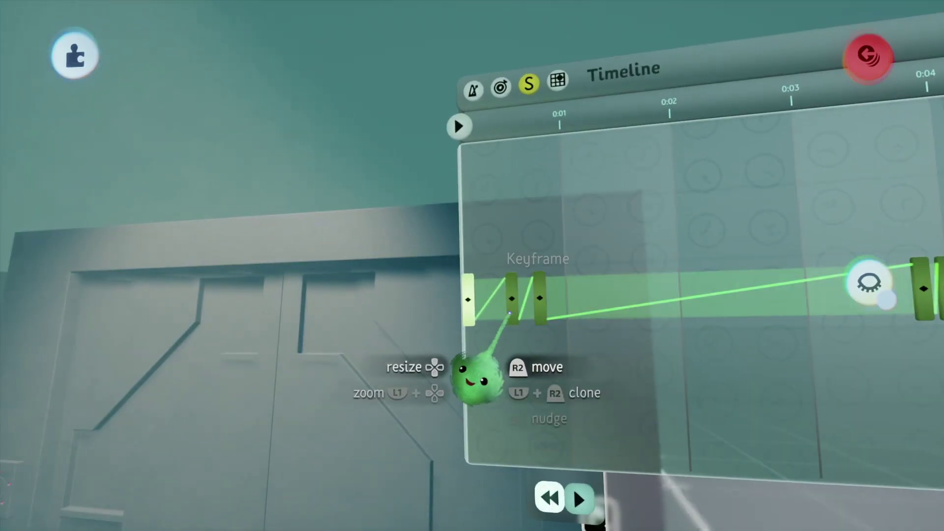
Rewind and play the scene to test the door animation, and shift the last two keyframes to the 3-second mark
left_click(511, 307)
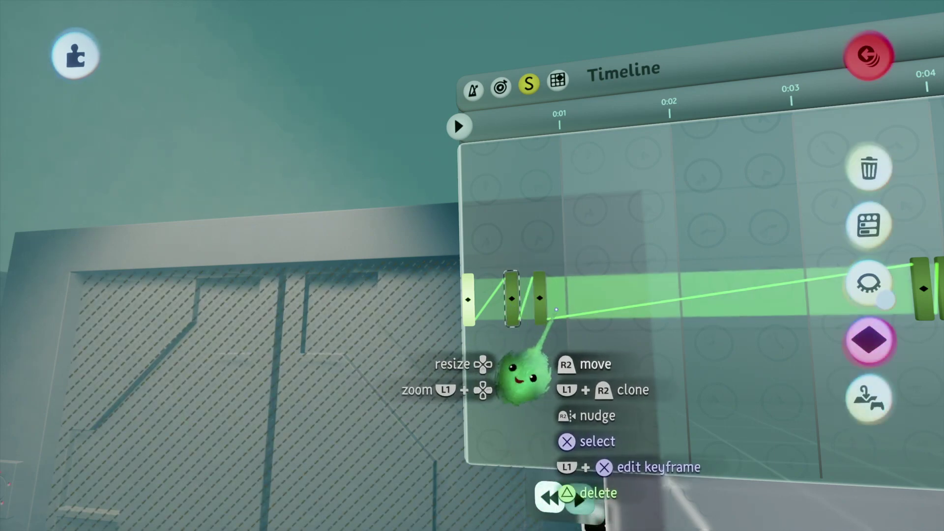
key("Escape")
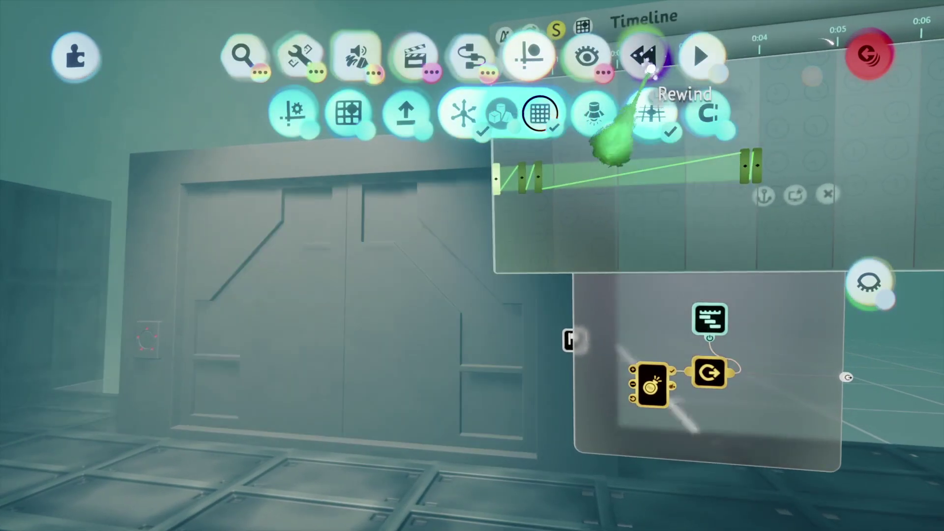
left_click(651, 68)
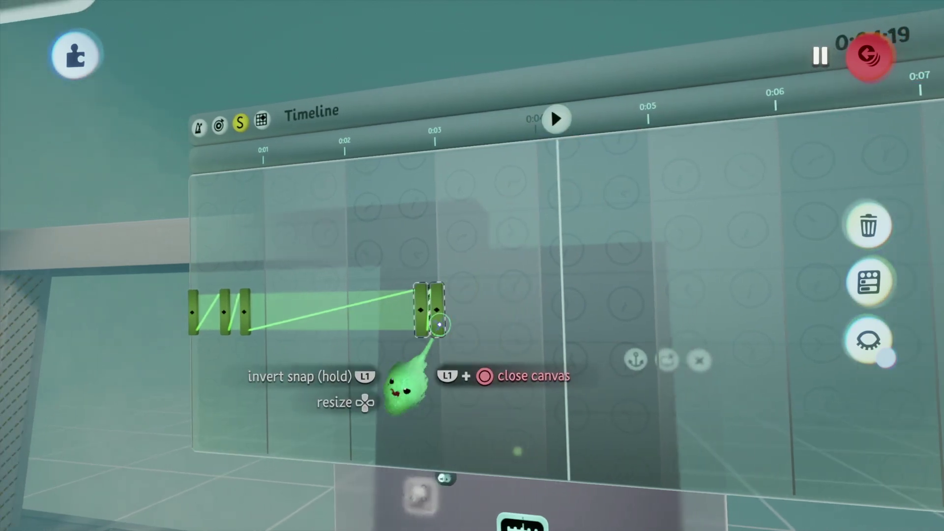
key("Escape")
key("Tab")
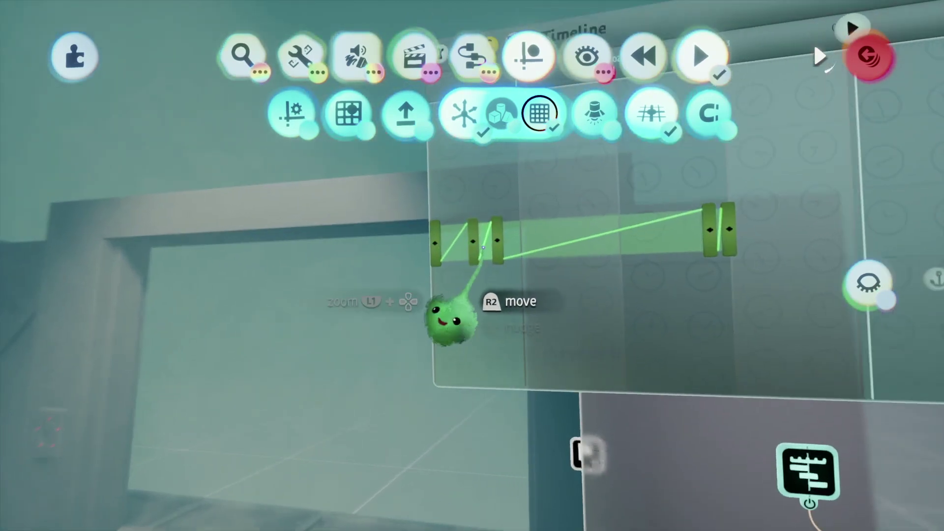
key("Escape")
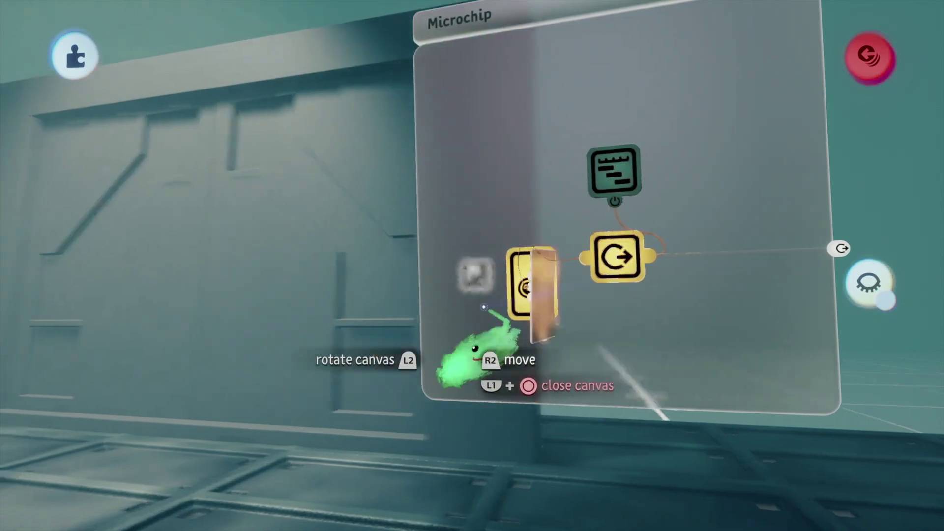
Bring up the visibility options and open the dial panel's sculpture beside the door for editing
mouse_move(484, 307)
middle_mouse_down()
mouse_move(441, 381)
mouse_move(561, 257)
mouse_move(854, 94)
mouse_move(870, 63)
mouse_move(531, 257)
mouse_move(562, 180)
mouse_move(459, 274)
mouse_move(451, 267)
mouse_move(512, 236)
mouse_move(494, 232)
mouse_move(468, 290)
mouse_move(546, 144)
middle_mouse_up()
left_click(586, 62)
middle_click_drag(586, 69, 371, 283)
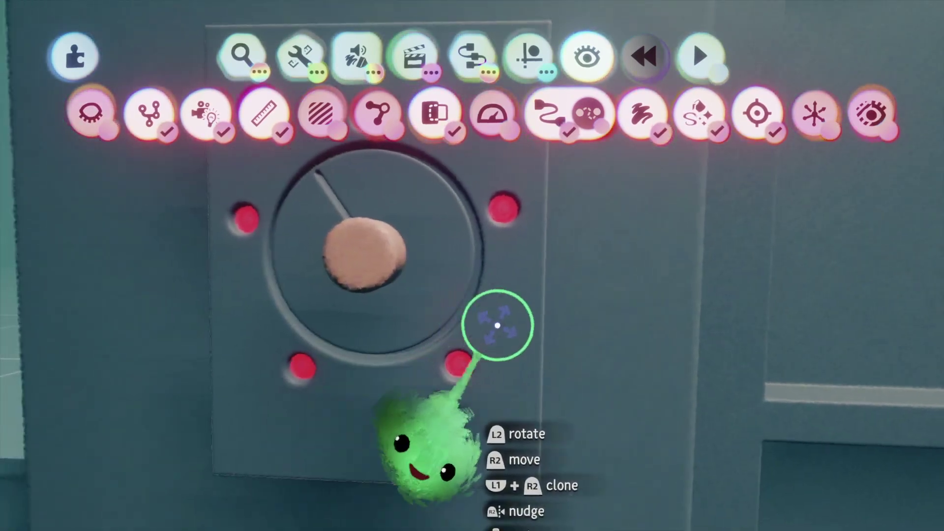
middle_click_drag(520, 308, 508, 367)
double_click(507, 352)
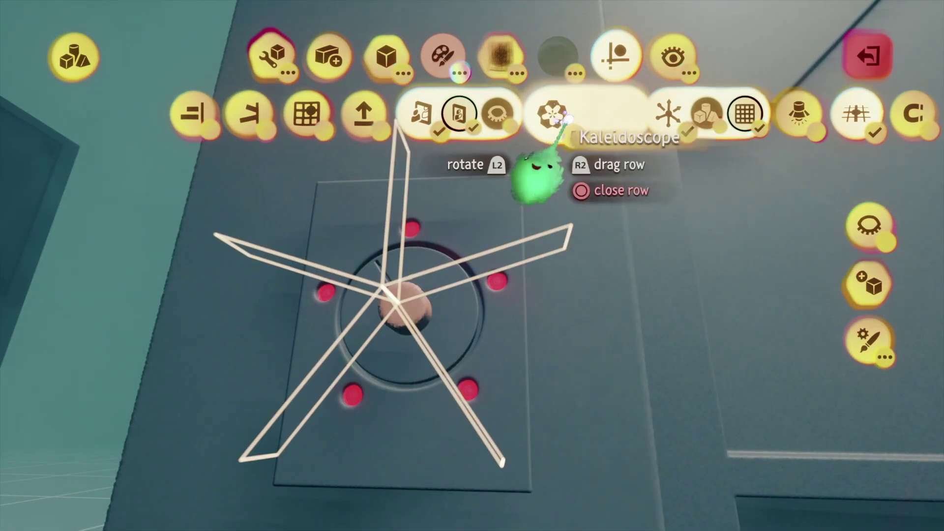
Preview a five-way Kaleidoscope with a block and a subtractive cylinder on the dial panel, and exit sculpt mode
left_click(565, 118)
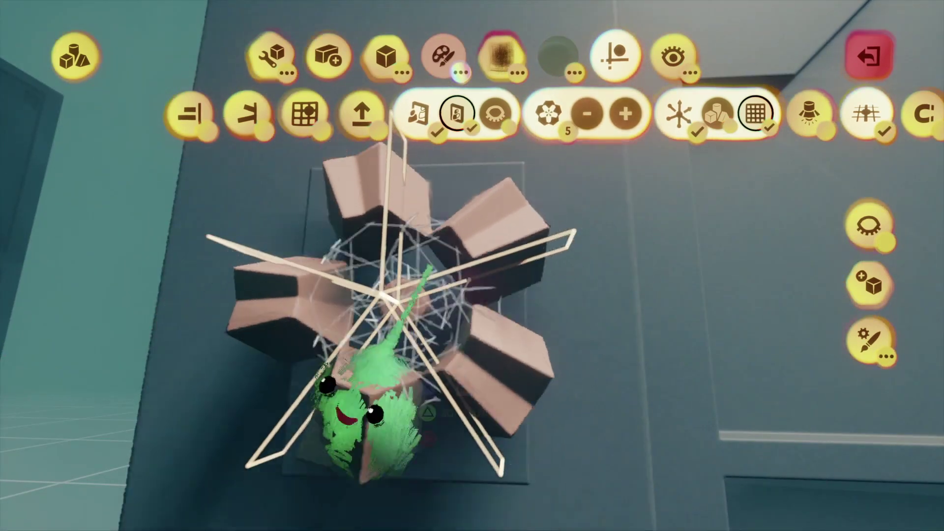
left_click(266, 112)
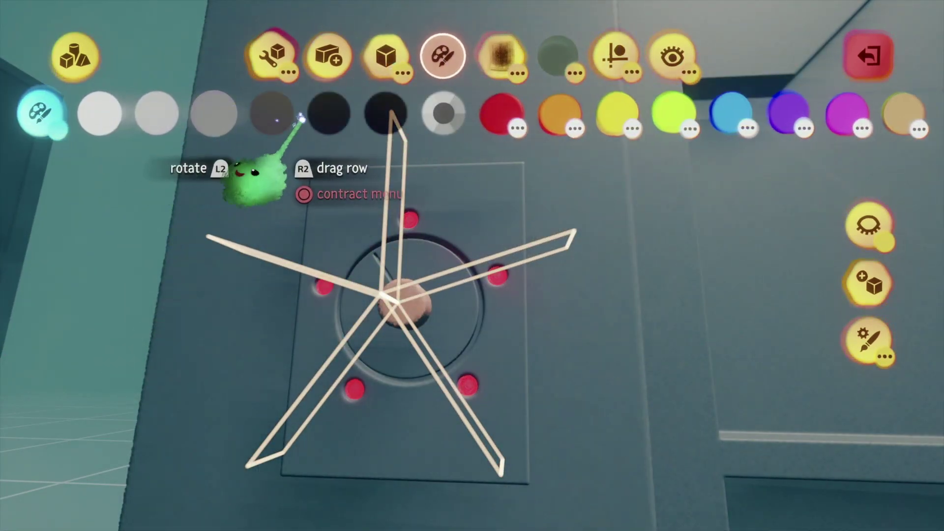
left_click(386, 55)
left_click(242, 113)
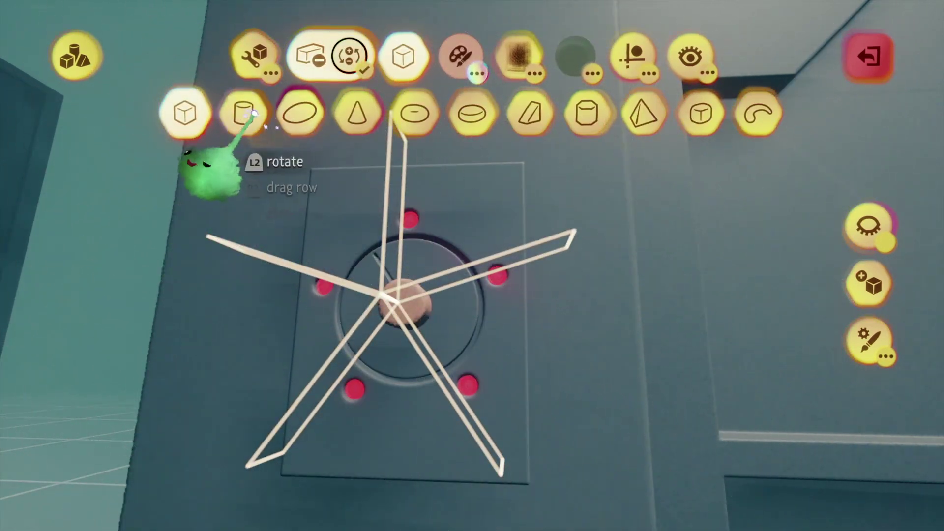
left_click(253, 114)
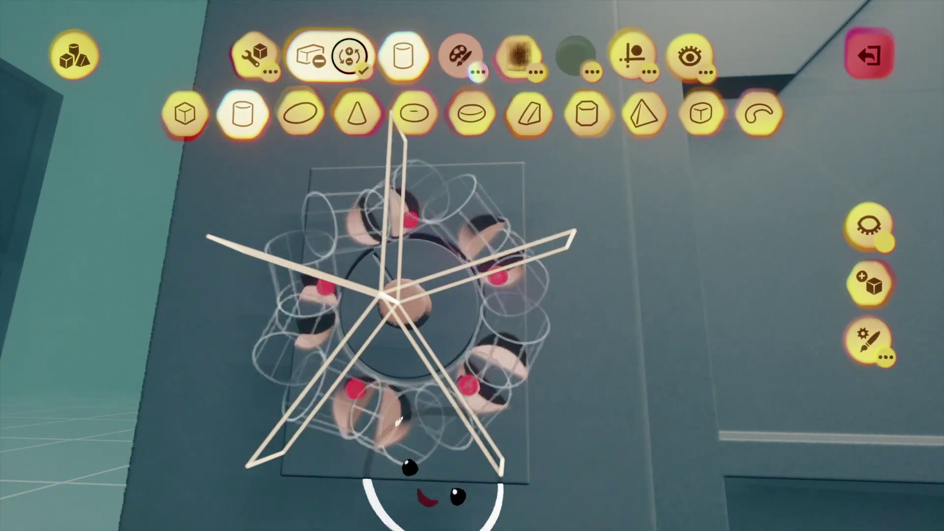
middle_click_drag(379, 157, 379, 380)
scroll(400, 390, "up", 3)
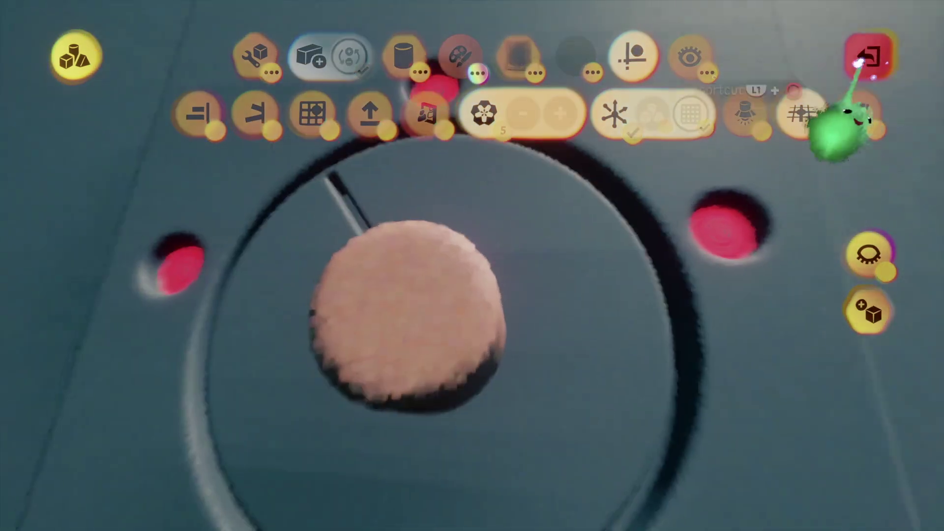
left_click(868, 55)
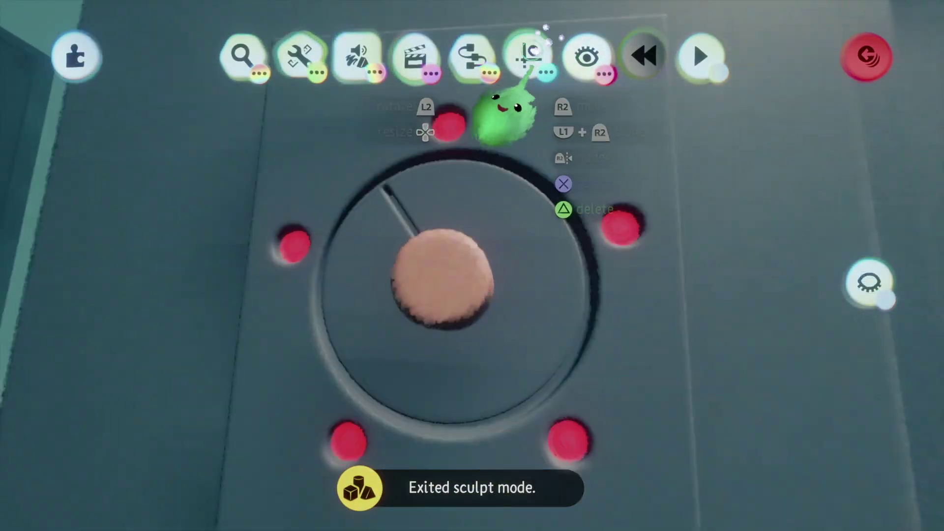
Show connectors in the scene and select the knob at the centre of the dial with its connector
mouse_move(529, 59)
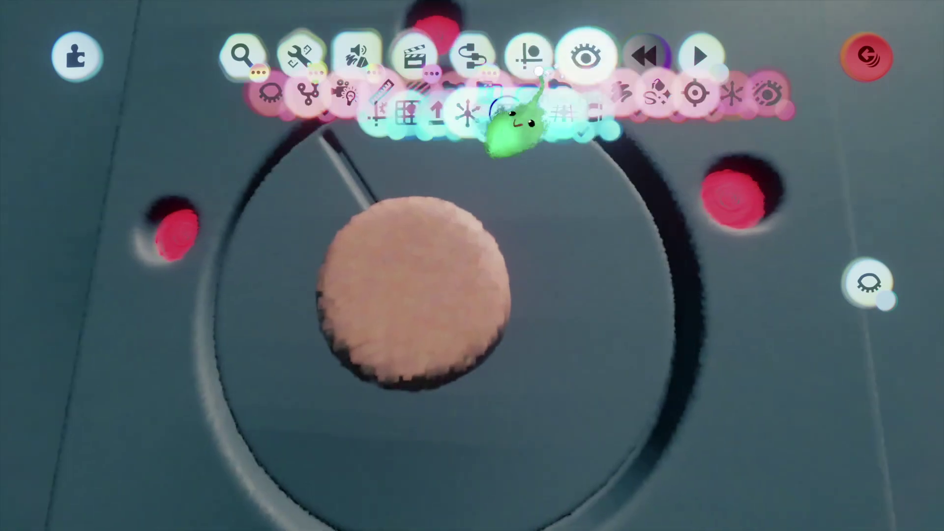
middle_click_drag(320, 131, 460, 326)
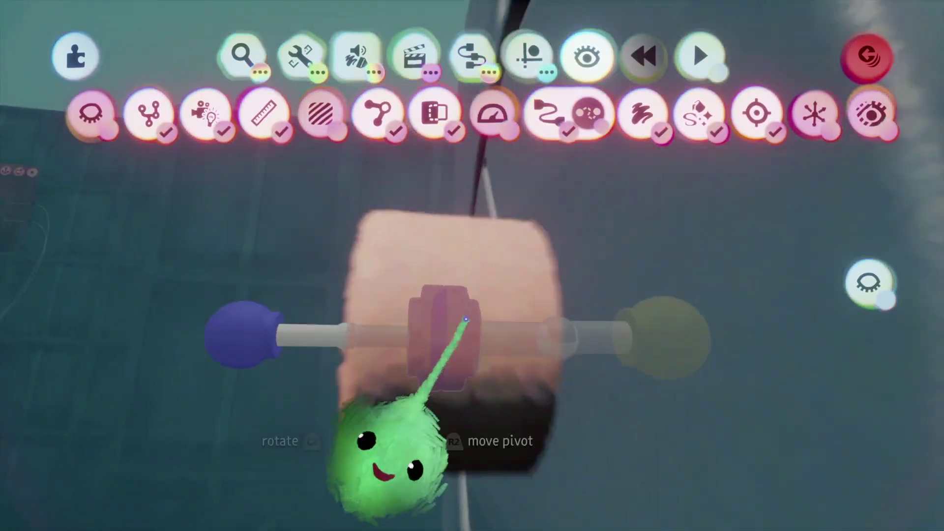
left_click(475, 252)
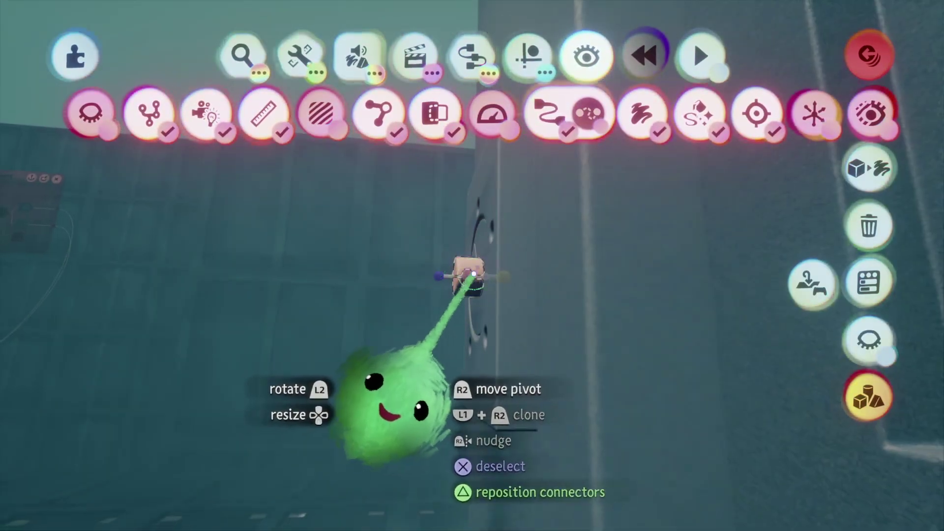
Try moving the dial disc and the red buttons away from the wall panel, undoing each move
scroll(473, 274, "up", 3)
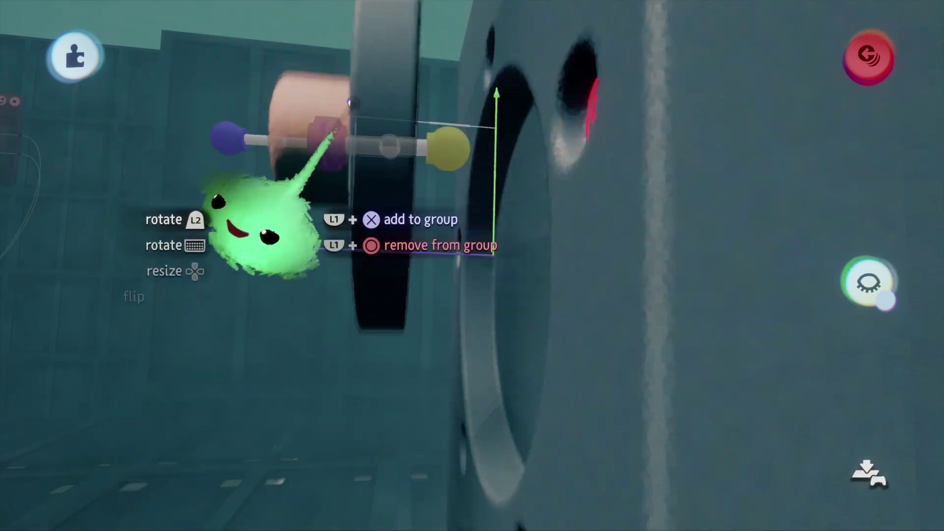
left_click_drag(423, 275, 481, 379)
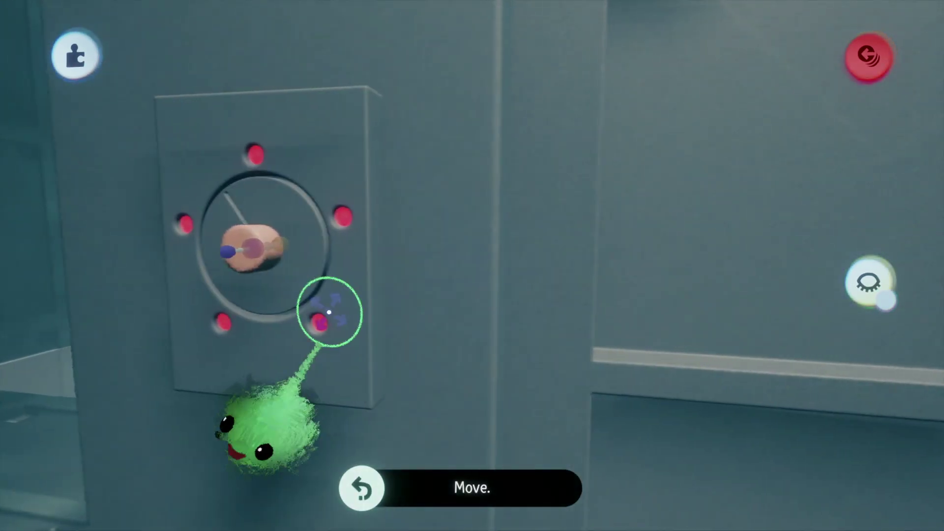
scroll(329, 312, "up", 5)
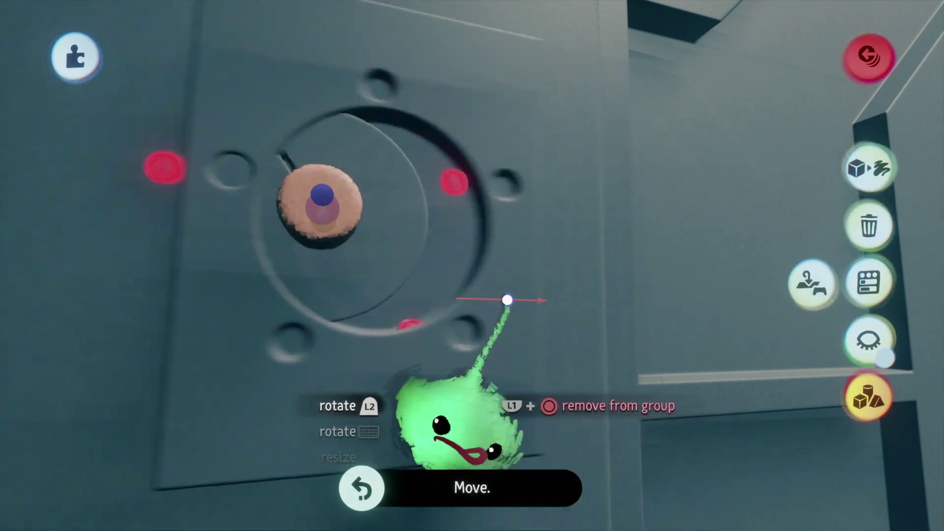
left_click_drag(506, 297, 458, 316)
left_click_drag(325, 202, 325, 203)
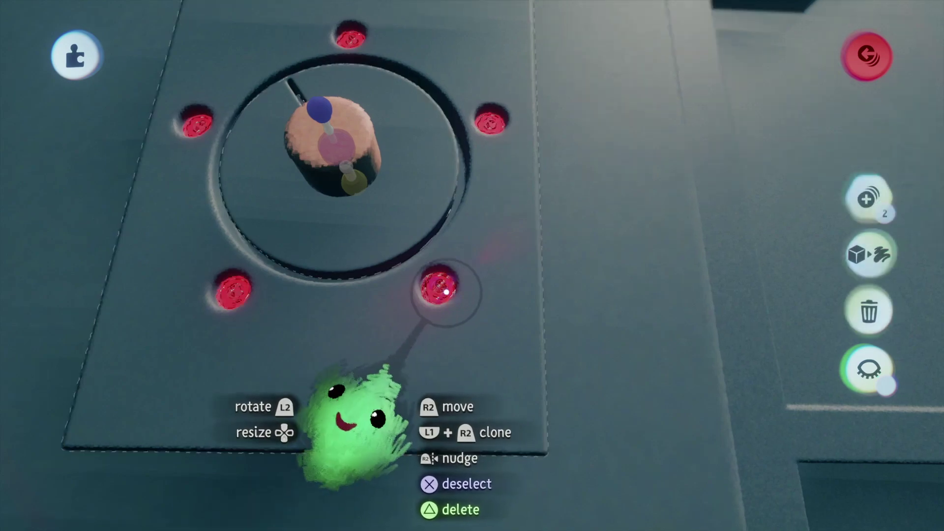
Try moving the red button beside the dial out of its recess and undo the move
left_click(446, 293)
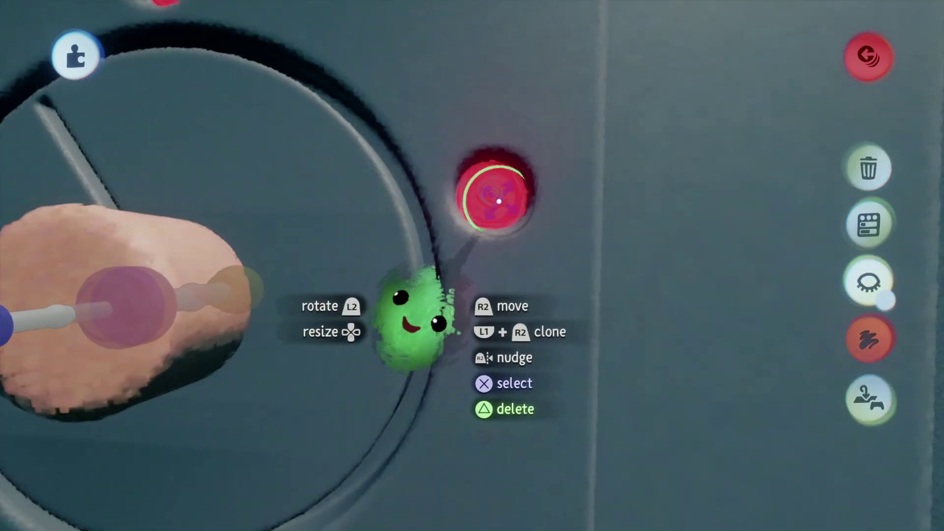
left_click_drag(492, 197, 460, 231)
key("ctrl+z")
middle_click_drag(429, 158, 424, 173)
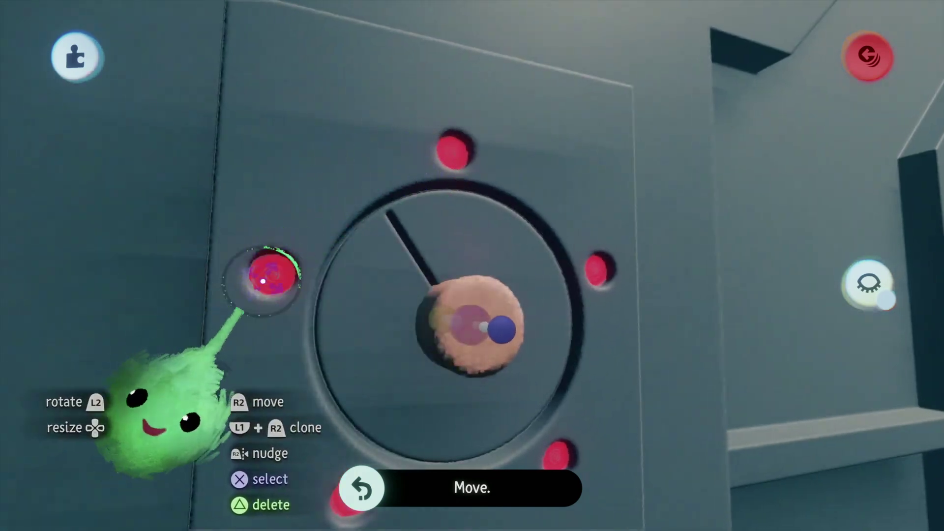
Examine the dial, the connector on its central knob and the surrounding red buttons on the wall panel
middle_click_drag(342, 519, 474, 95)
key("Escape")
middle_click_drag(487, 359, 384, 361)
key("Escape")
middle_click_drag(470, 407, 394, 413)
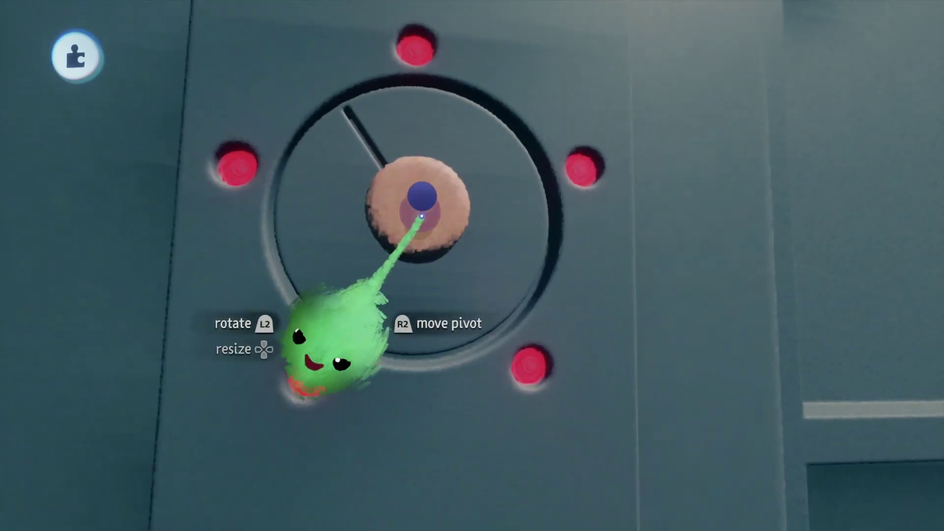
left_click(326, 326)
middle_click_drag(219, 246, 389, 424)
key("Escape")
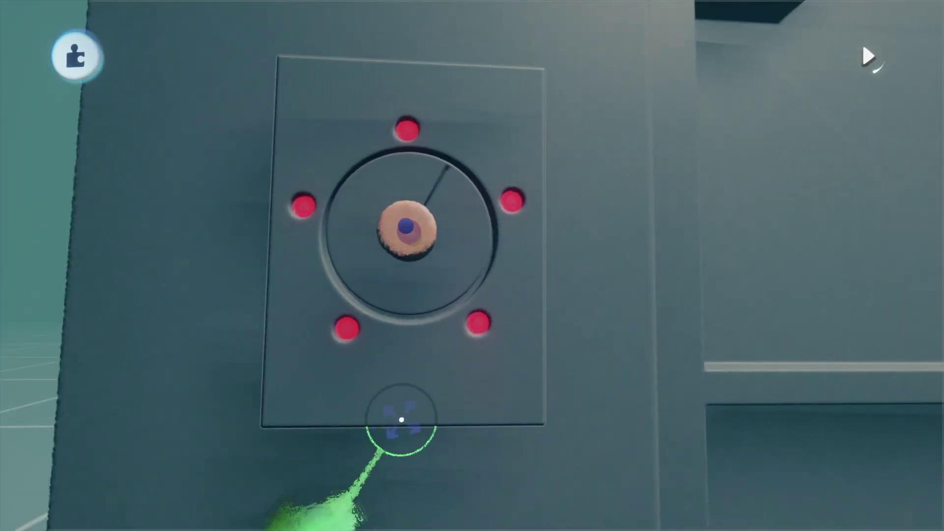
key("Escape")
Stamp a new microchip onto the dial panel, in the corner below the red buttons on the door side
middle_click_drag(375, 351, 312, 396)
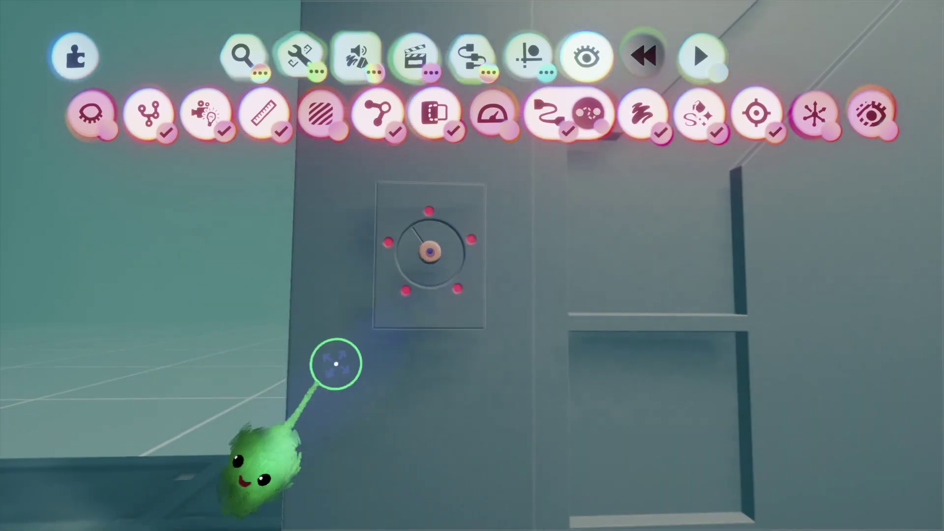
mouse_move(385, 295)
middle_mouse_down()
mouse_move(358, 201)
mouse_move(462, 86)
middle_mouse_up()
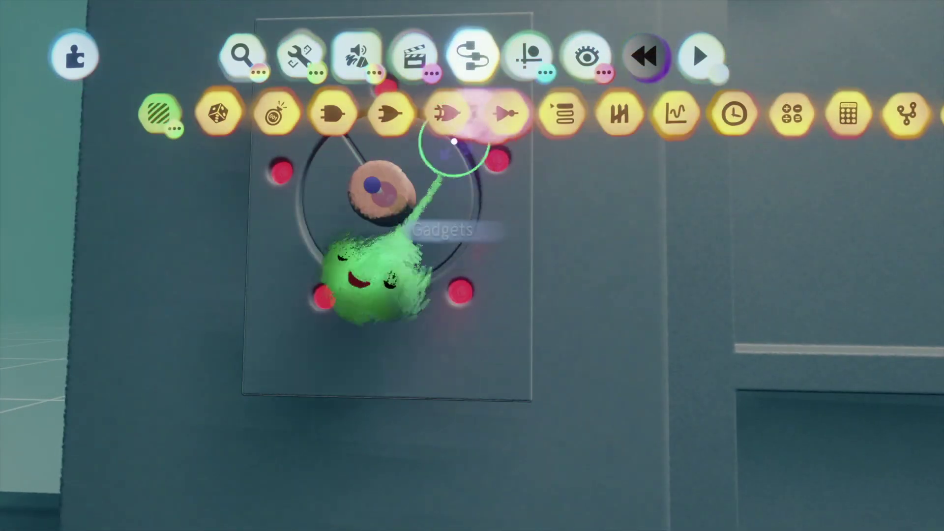
left_click_drag(509, 118, 491, 138)
key("Escape")
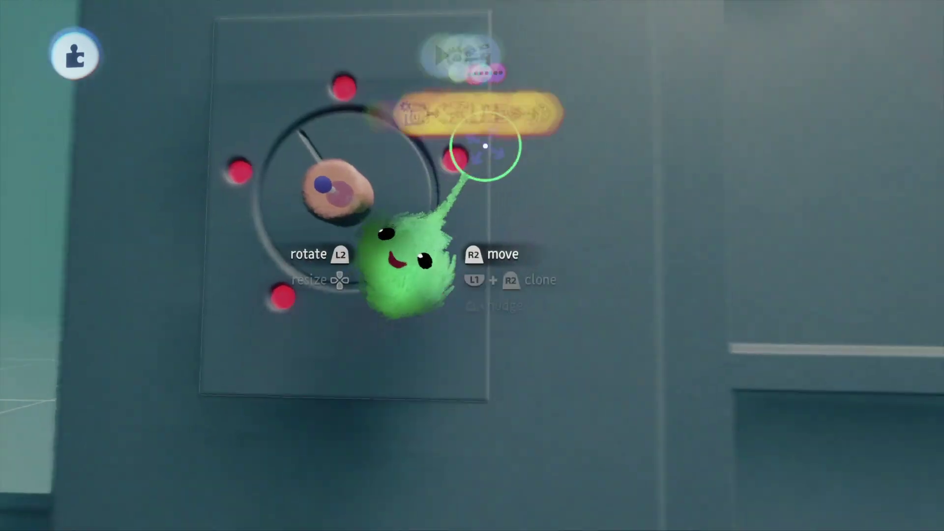
key("Escape")
left_click_drag(566, 120, 512, 111)
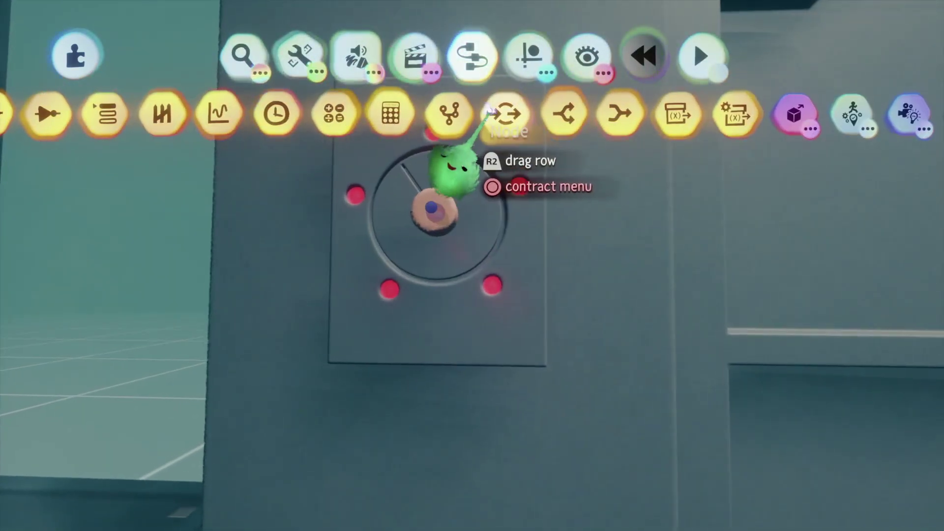
left_click(450, 112)
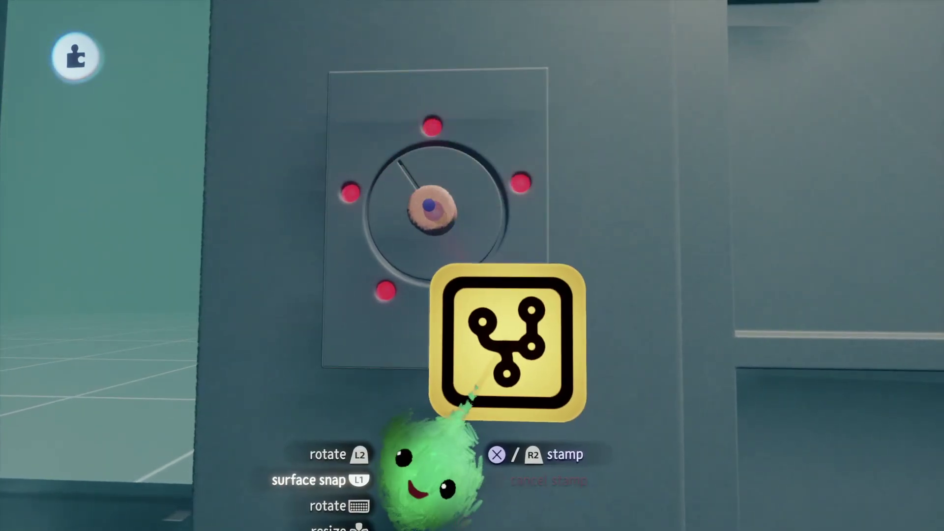
key("Left")
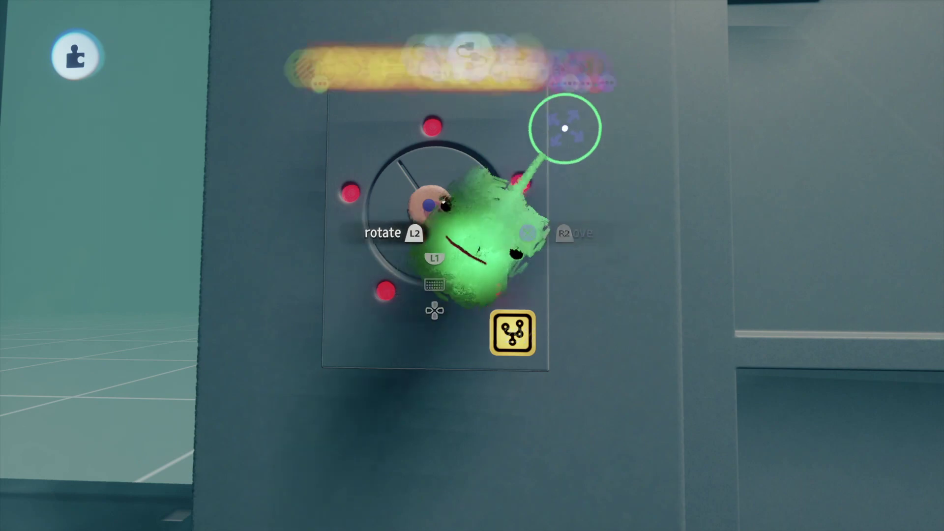
key("Escape")
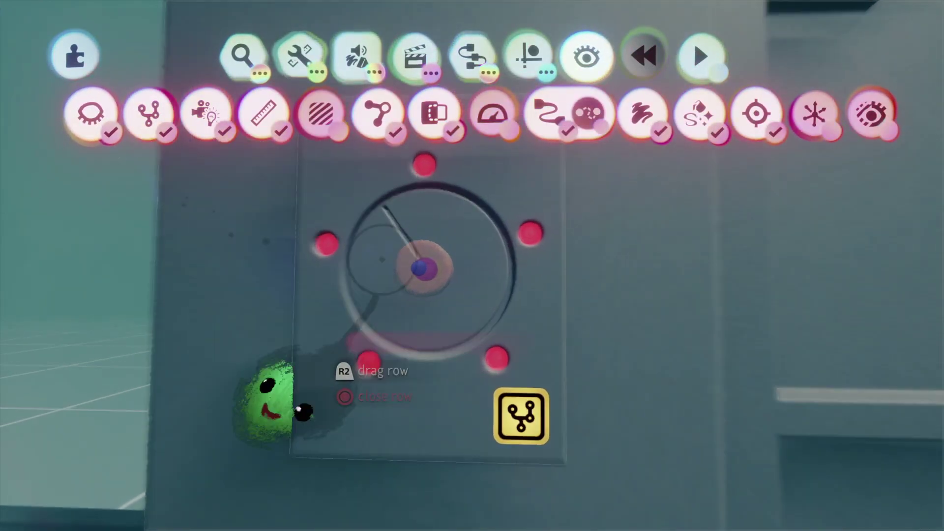
scroll(344, 246, "up", 5)
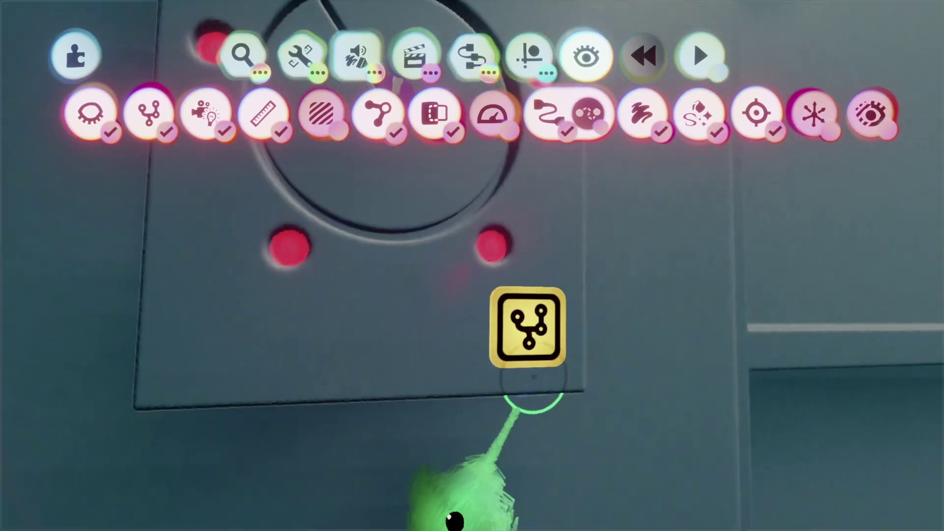
Give the dial panel's microchip the flag icon and a white colour
left_click(529, 344)
middle_click_drag(499, 391, 502, 362)
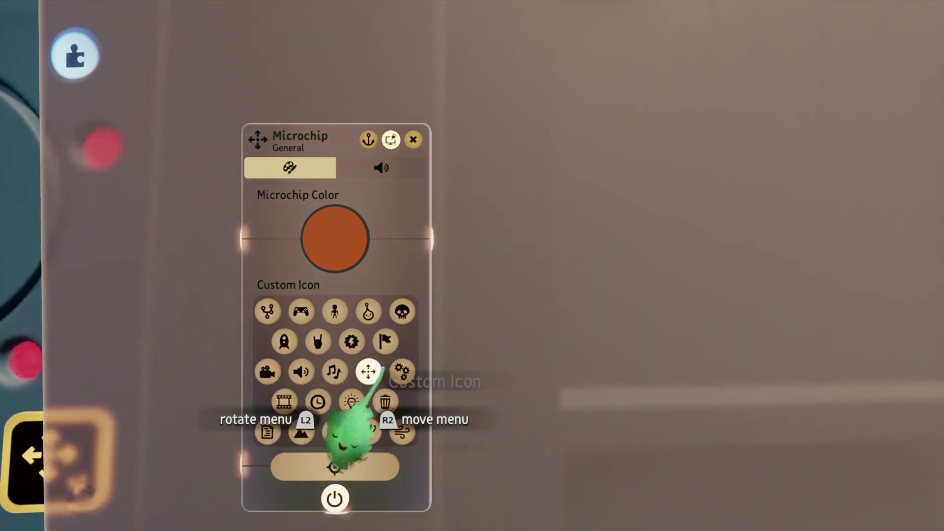
left_click(385, 341)
left_click(334, 239)
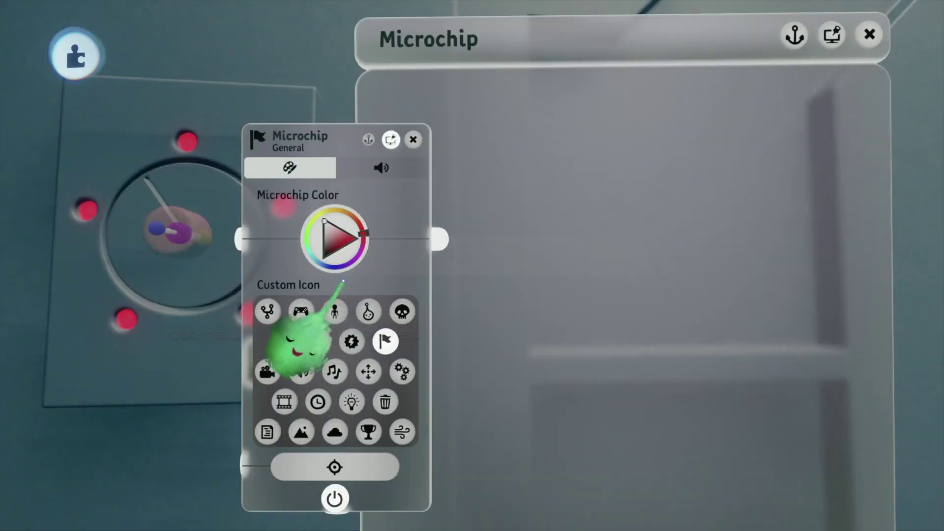
key("Escape")
Stamp a second microchip inside the canvas of the flag-marked microchip
left_click_drag(427, 320, 457, 284)
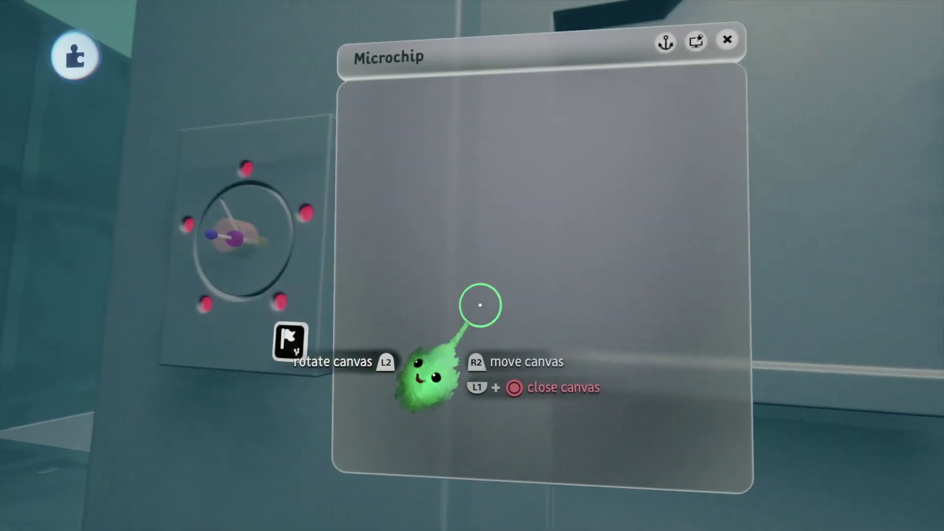
left_click(437, 116)
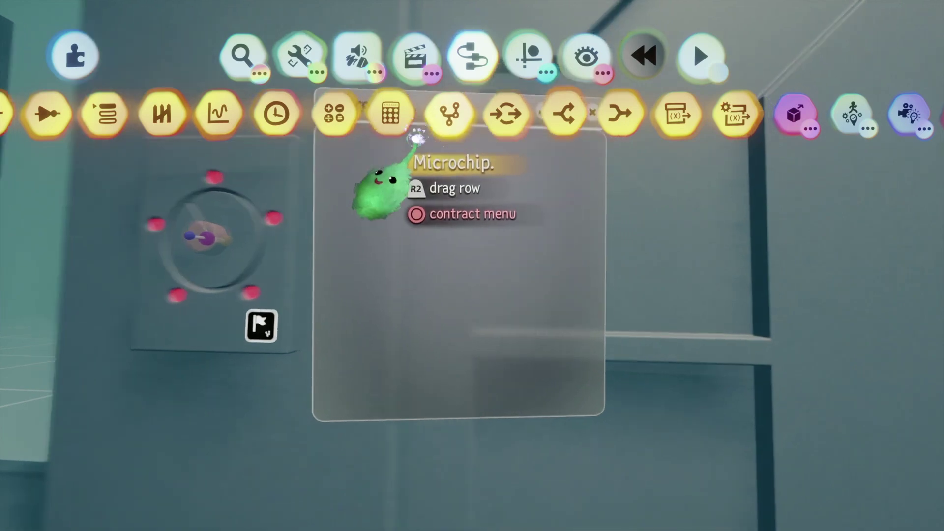
left_click(455, 110)
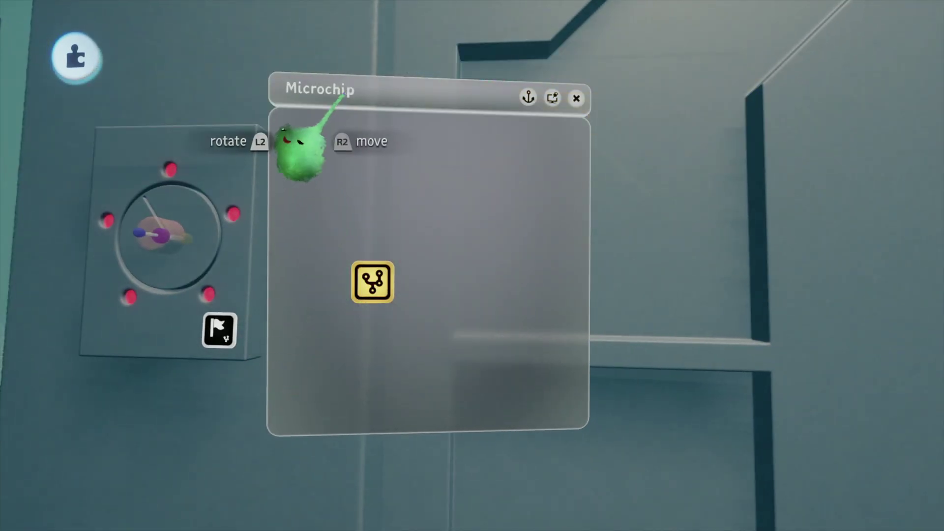
Rename the outer microchip on the dial panel to Lock
left_click(340, 97)
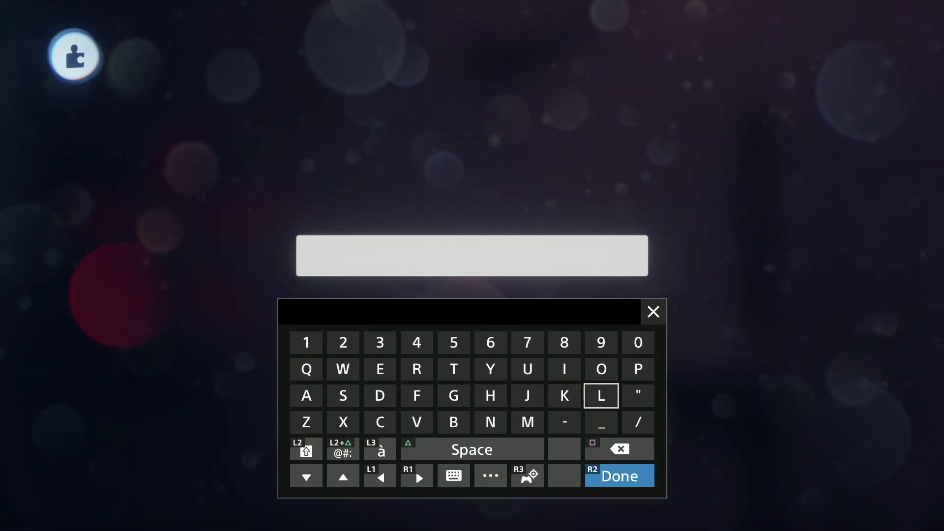
type("Loc")
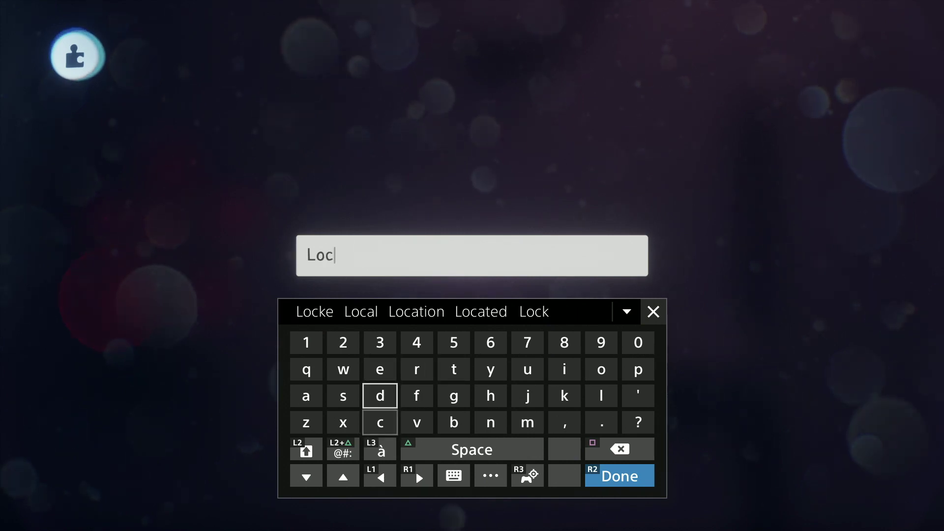
type("k")
key("Return")
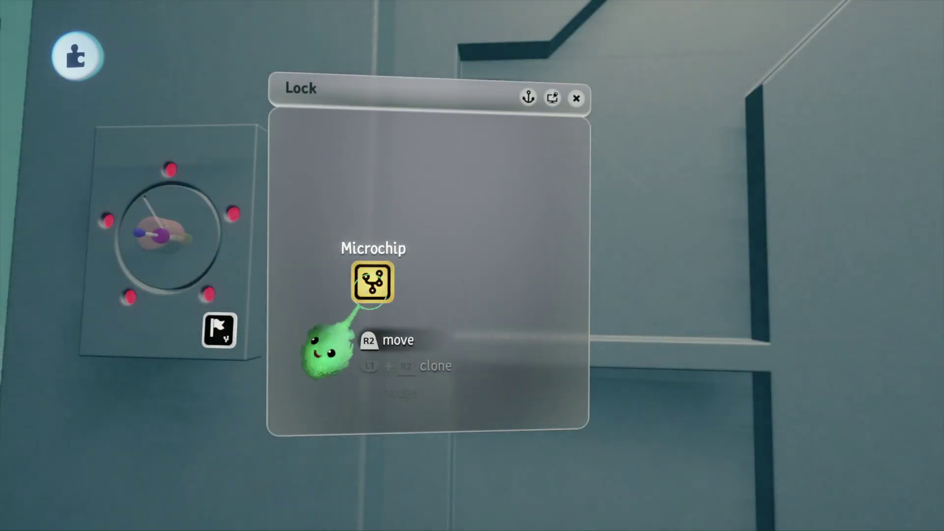
Give the microchip inside Lock the game controller icon and a bright green colour
left_click(366, 298)
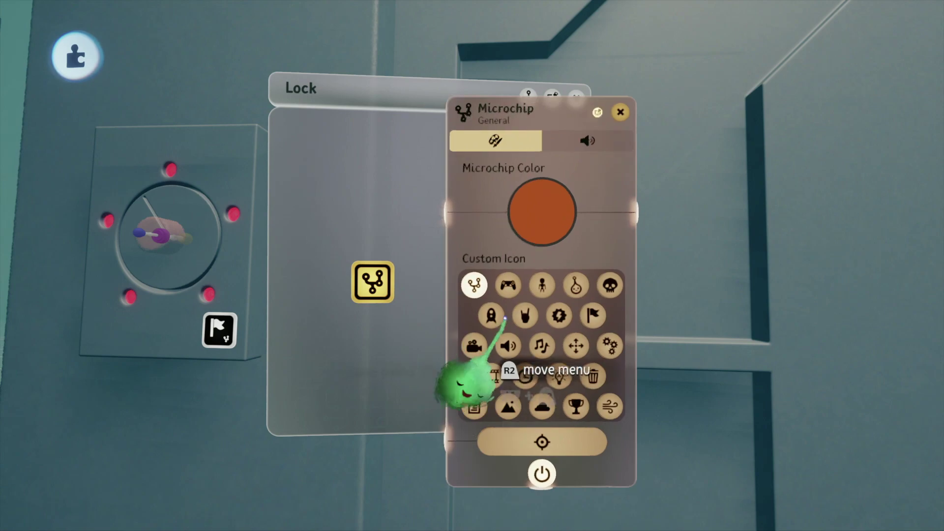
left_click(507, 288)
left_click(542, 212)
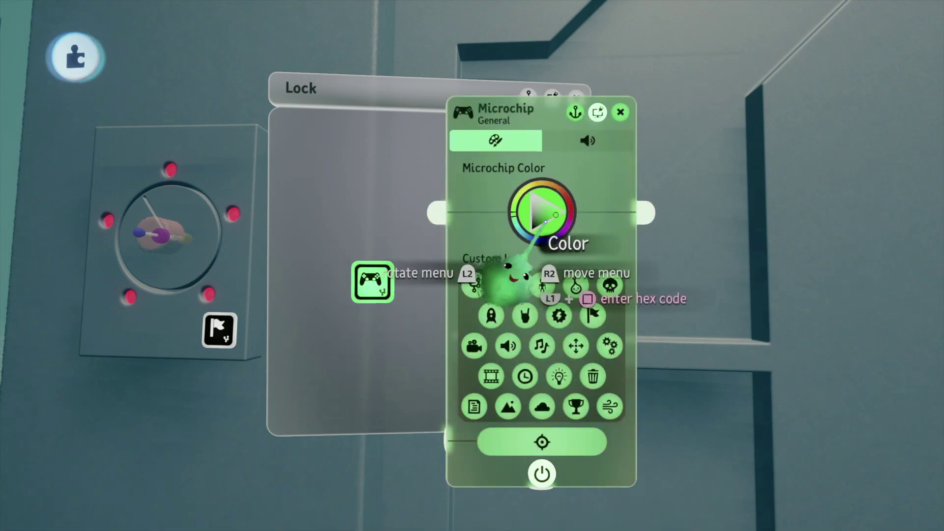
left_click(585, 218)
Name the green microchip inside Lock Controls and close its settings
left_click(506, 111)
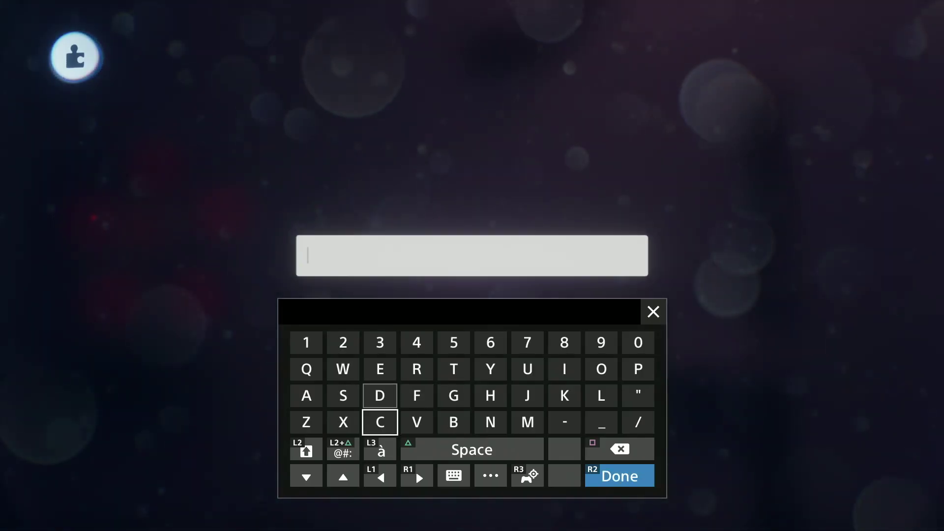
type("Co")
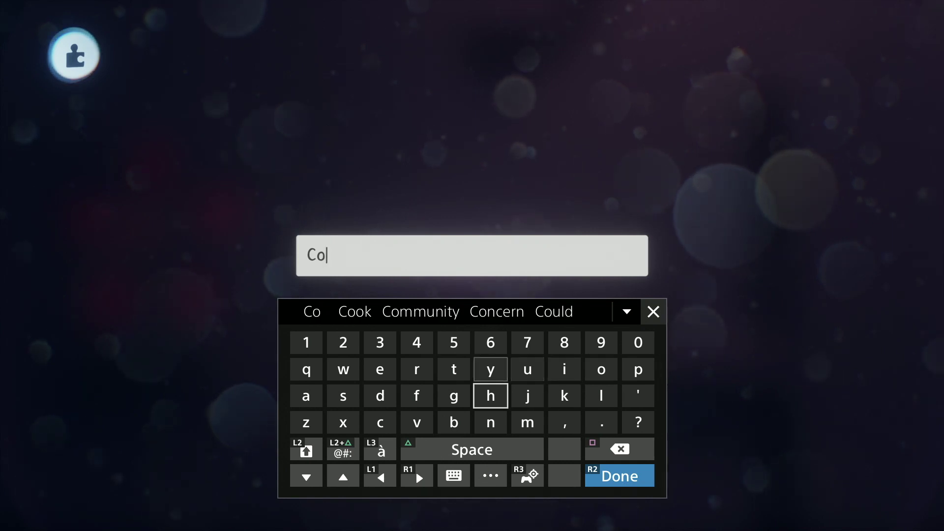
type("ntr")
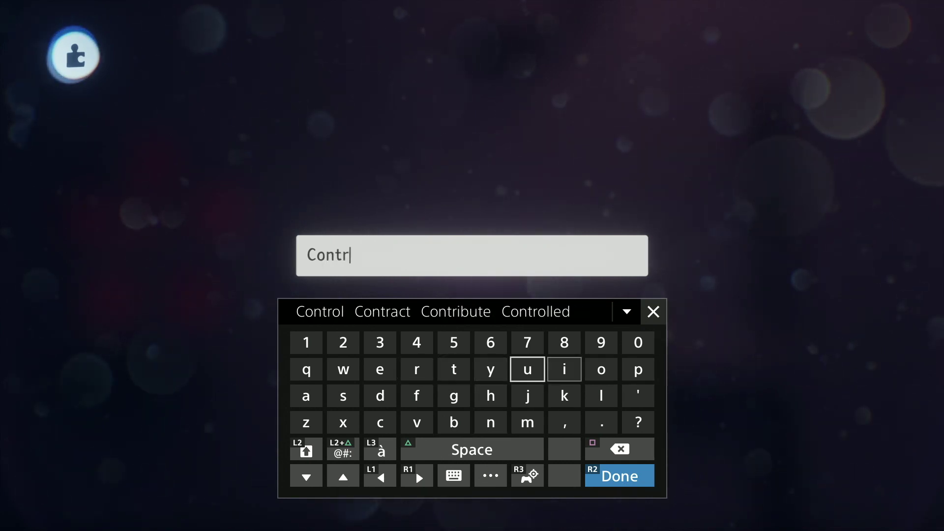
type("ols")
key("Return")
key("Escape")
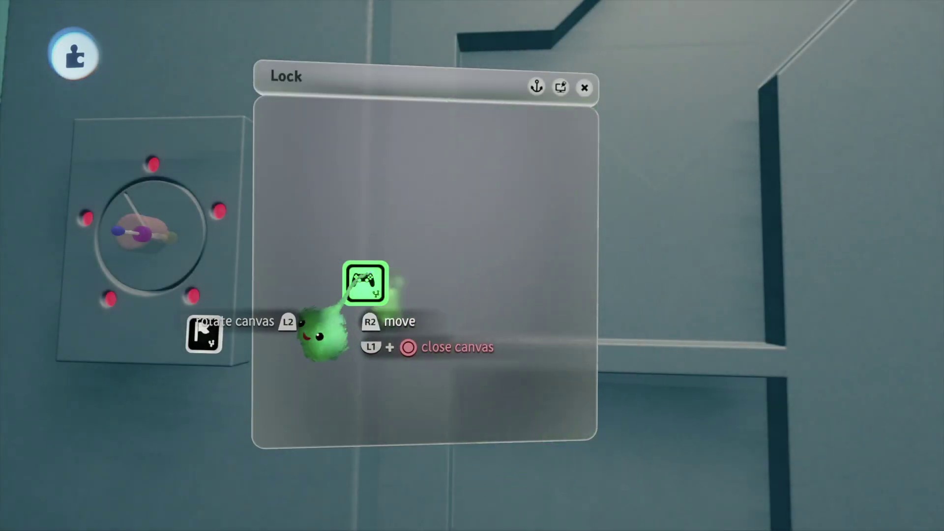
Open the Controls microchip's canvas and stamp a new microchip inside it
left_click(422, 207)
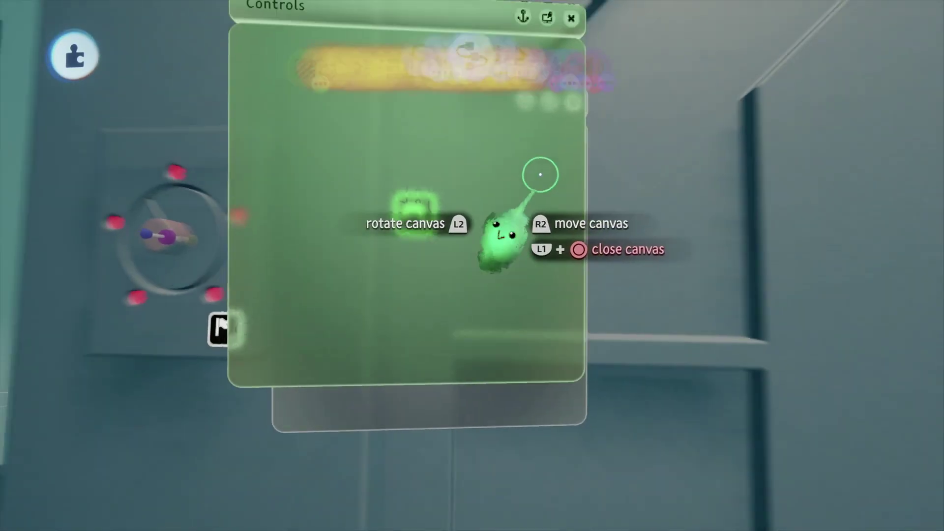
key("s")
left_click(443, 107)
left_click(486, 253)
Give the microchip inside Controls the document icon and a white colour
left_click(487, 253)
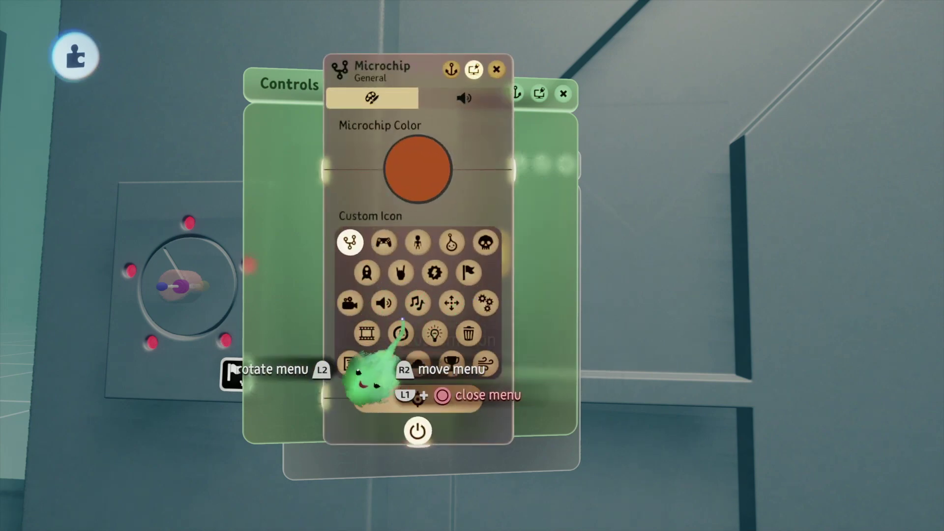
left_click(350, 364)
left_click(417, 169)
left_click(341, 148)
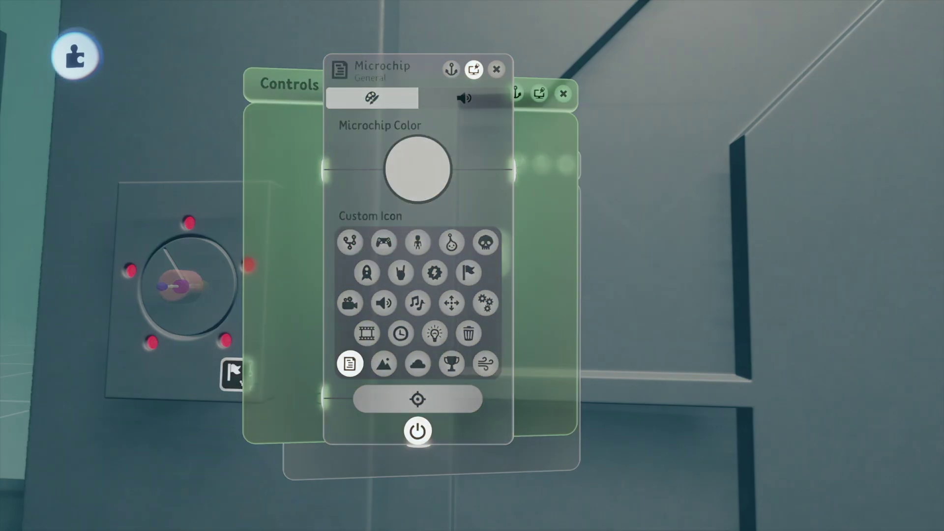
Name the document-marked microchip Combination and close its settings
type("C")
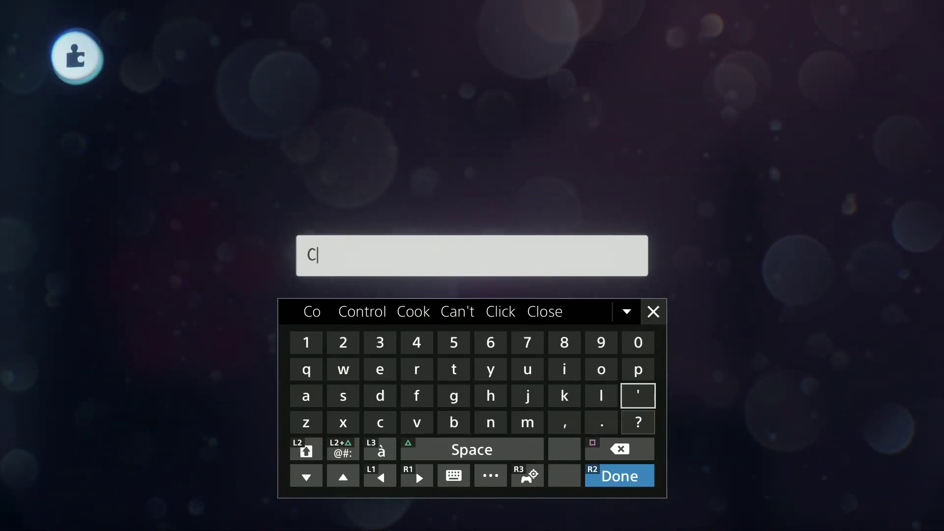
type("omb")
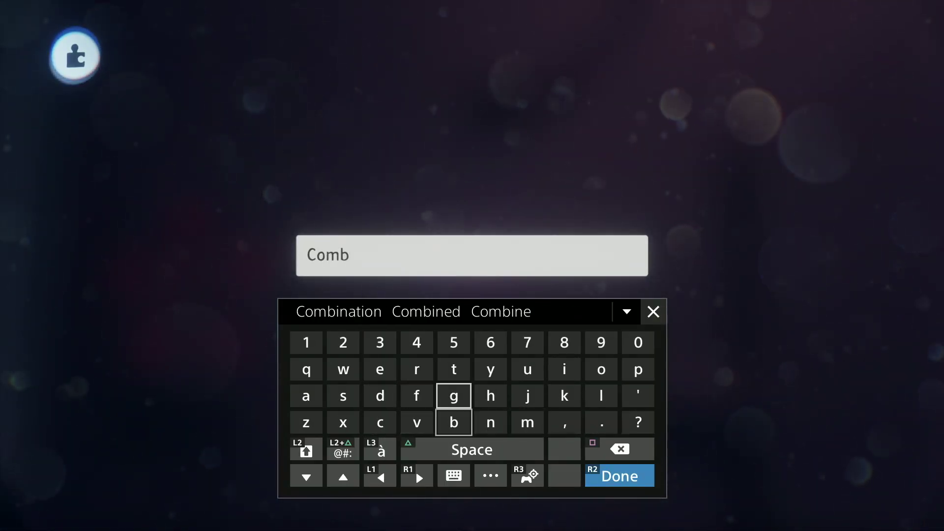
key("Up")
key("Up")
key("Up")
key("Return")
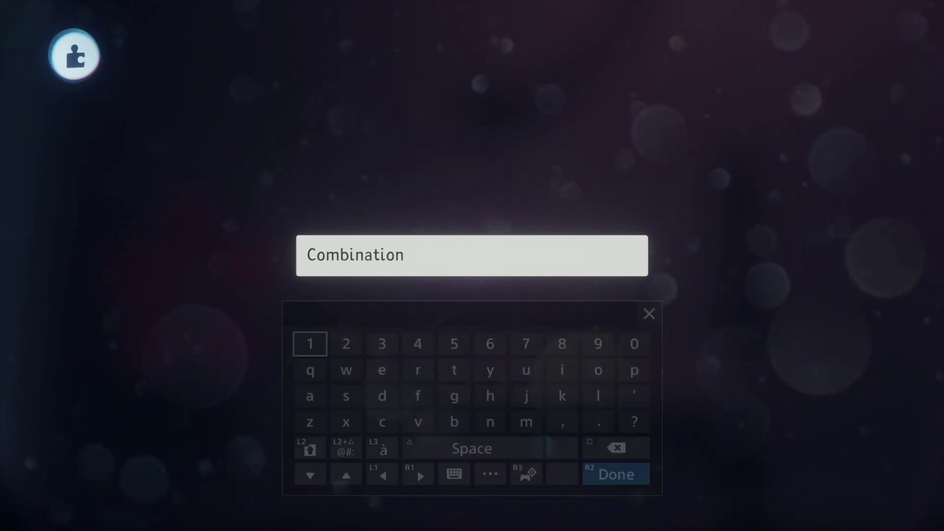
key("Return")
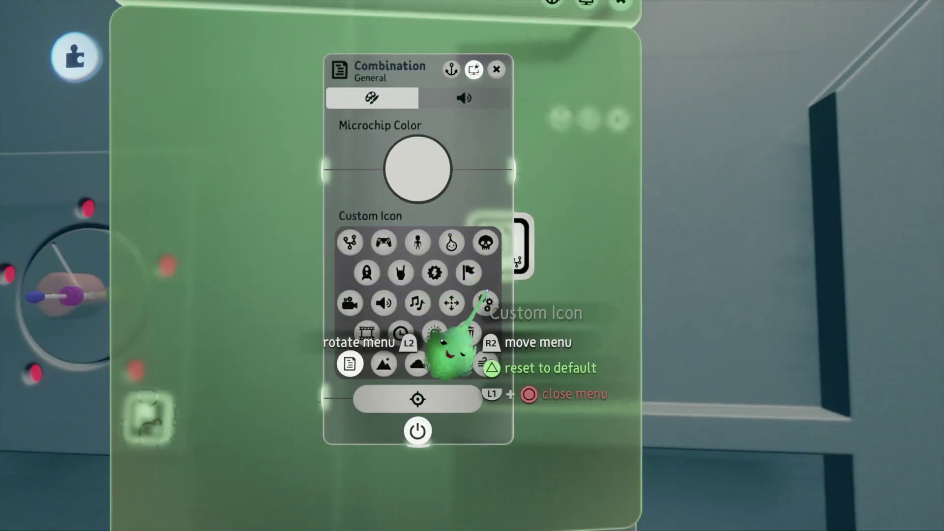
key("Escape")
Stamp a Controller Sensor on the Controls canvas beside the Combination microchip
key("Escape")
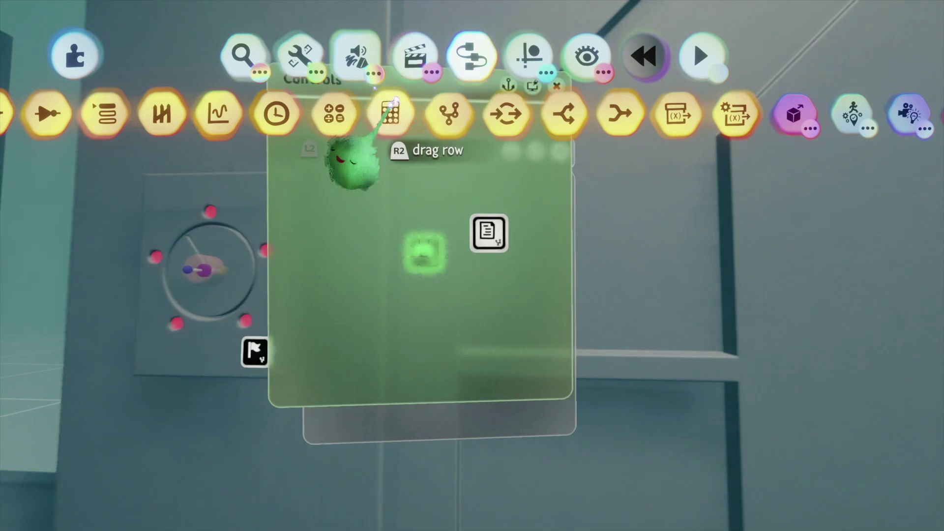
left_click_drag(420, 111, 116, 127)
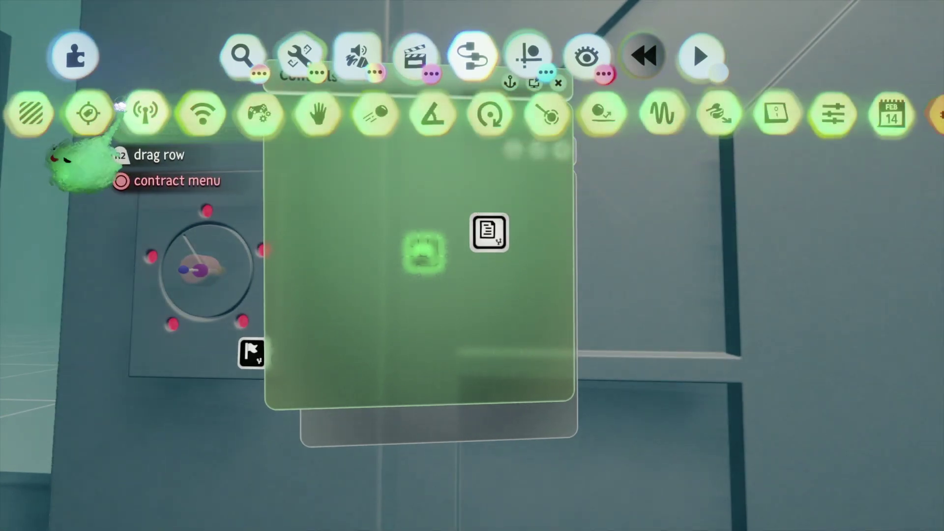
left_click(258, 113)
left_click(354, 275)
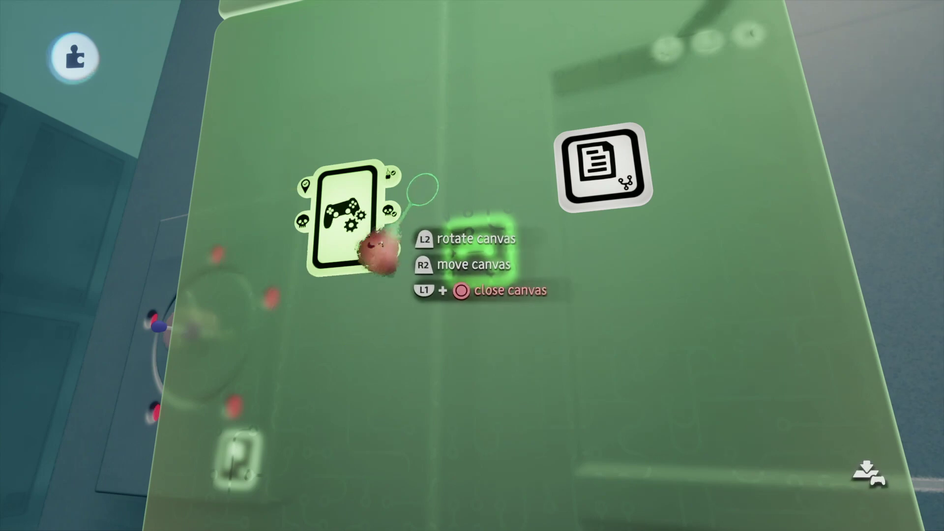
Set the Controller Sensor's possession mode to Remote Controllable and close its settings
left_click(332, 253)
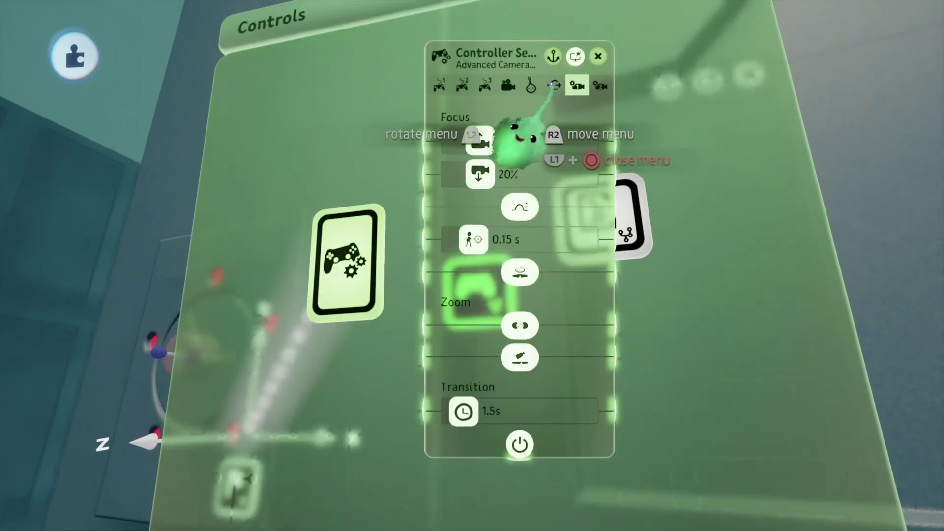
key("Left")
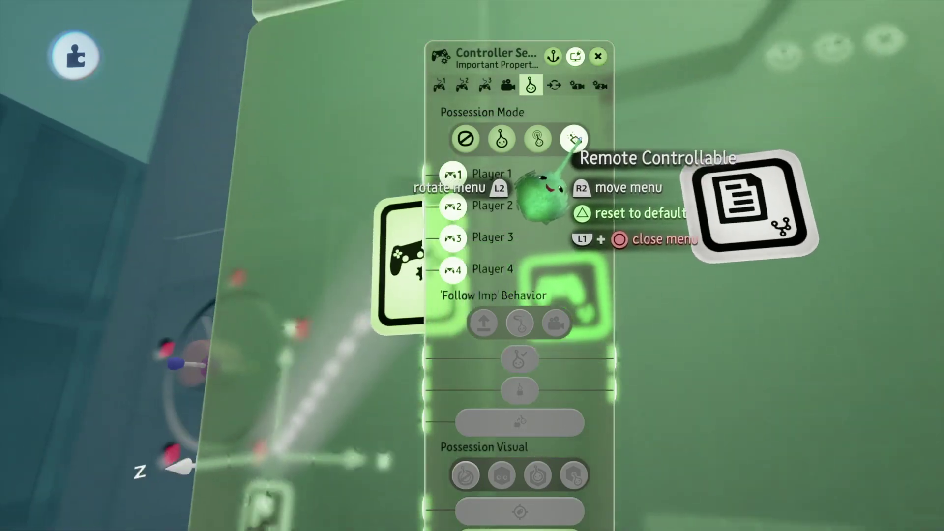
mouse_move(573, 139)
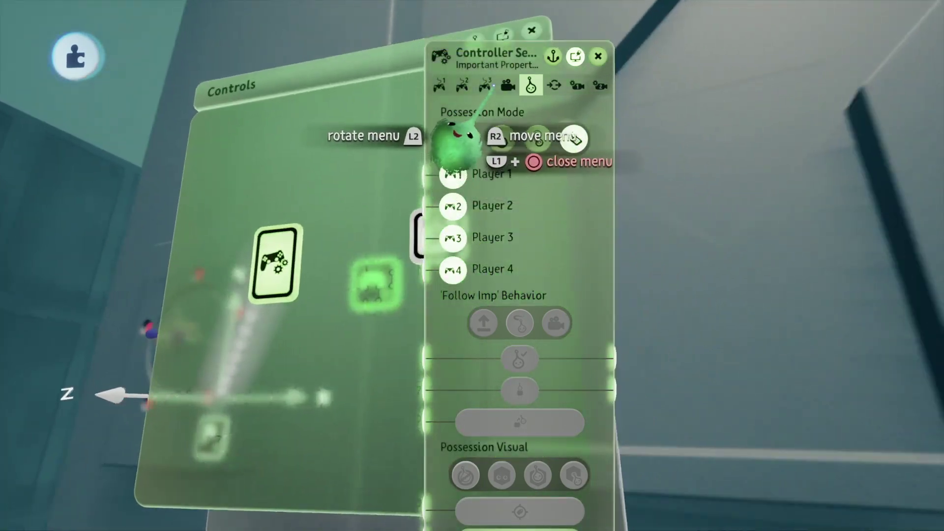
key("Escape")
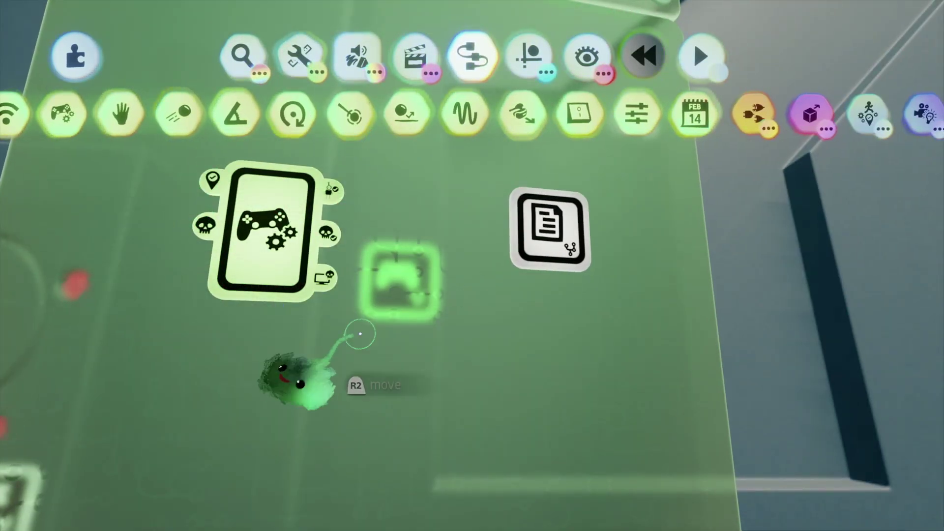
key("Escape")
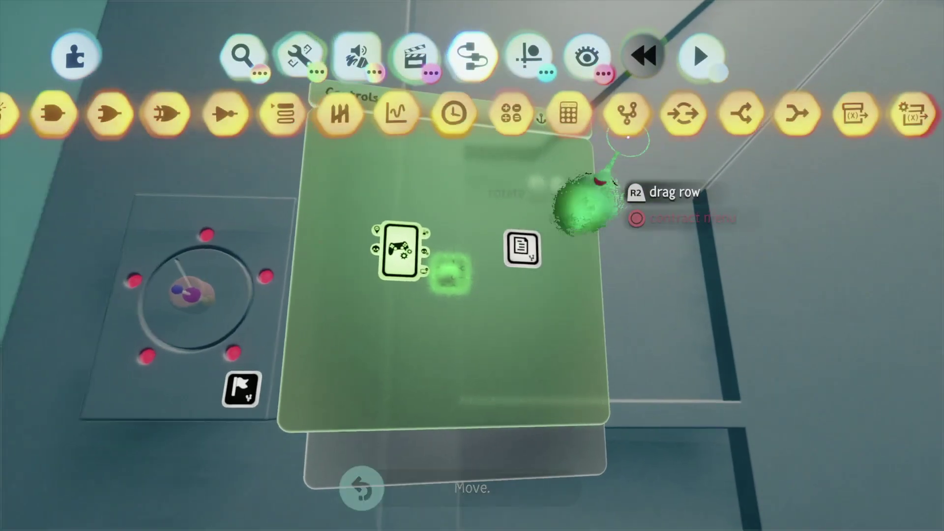
left_click(679, 110)
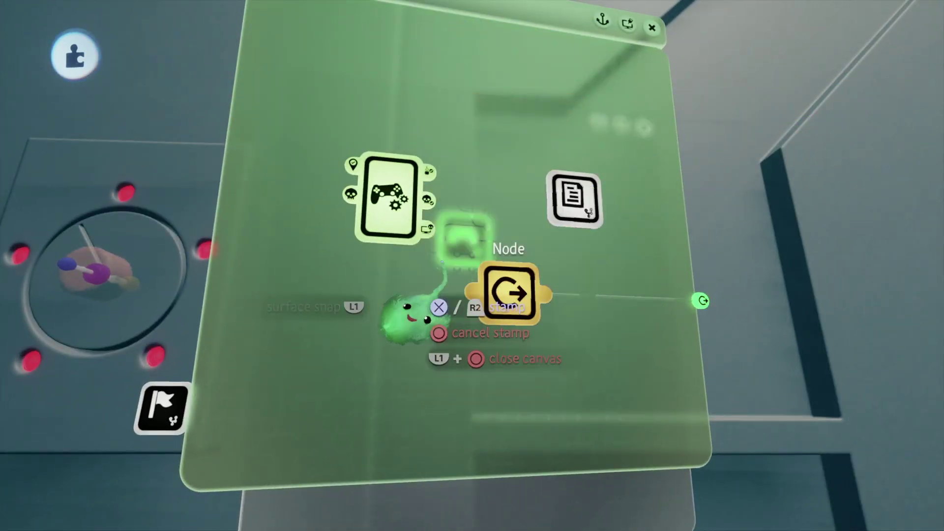
left_click(401, 218)
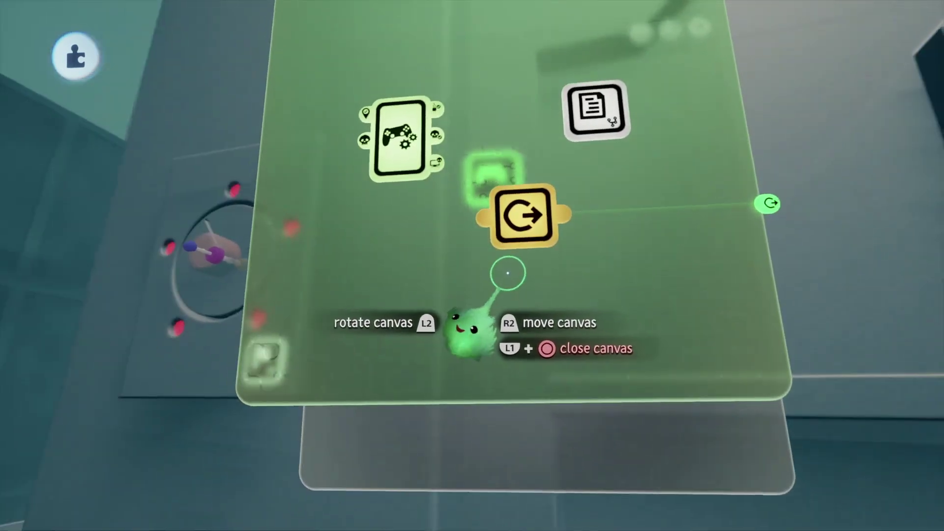
key("Delete")
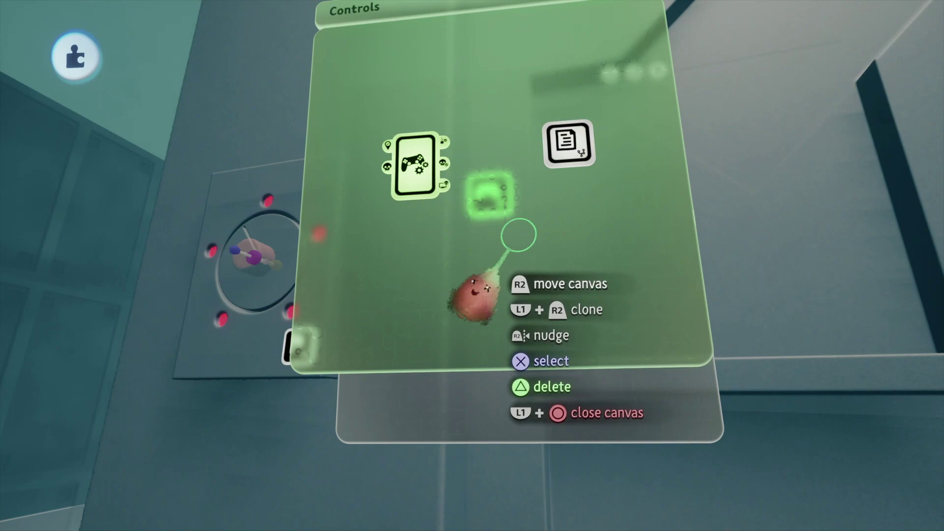
Open the Combination microchip's canvas and stamp another microchip on the Controls canvas below the Controller Sensor
left_click(579, 156)
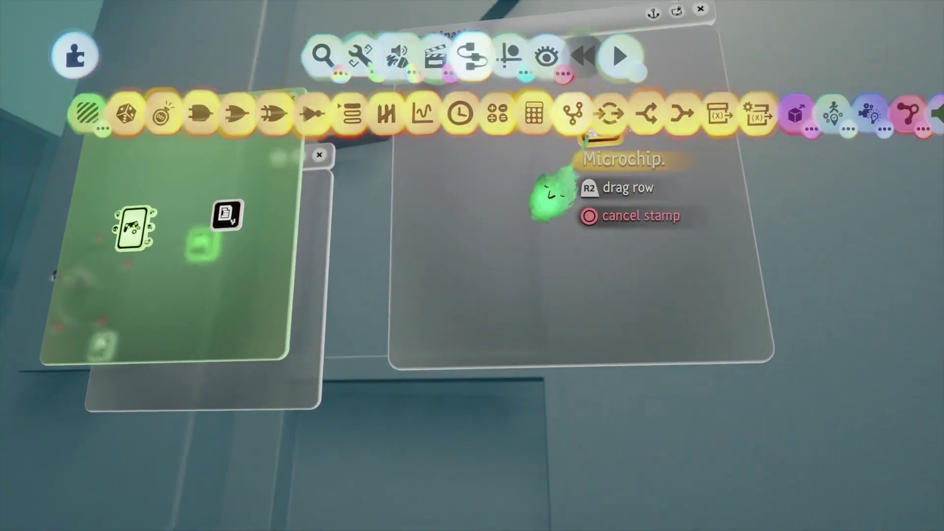
left_click(626, 113)
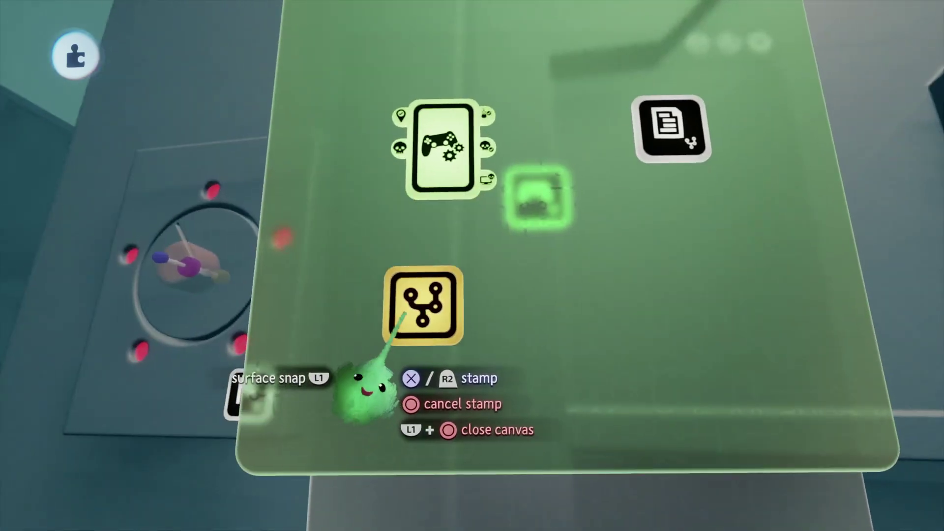
left_click(388, 391)
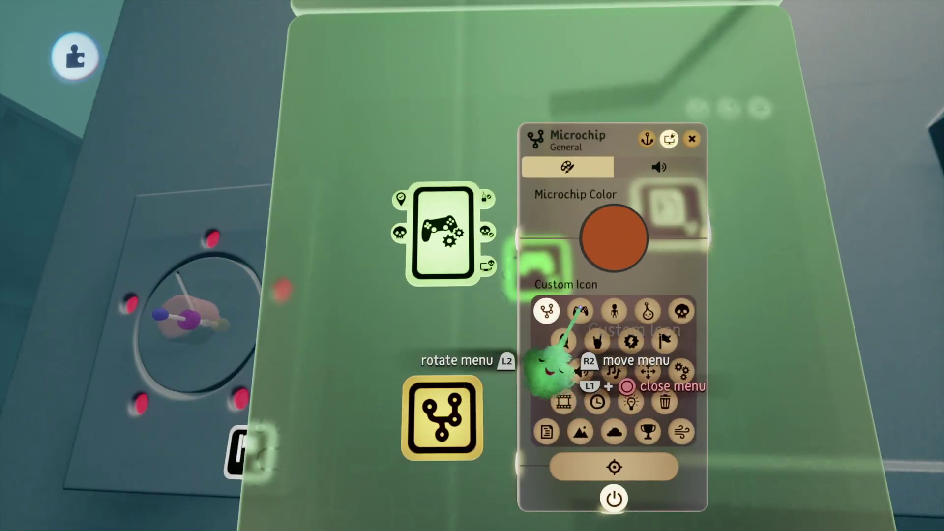
Give the microchip below the Controller Sensor the gamepad icon and a white colour, and name it Pathway
left_click(581, 311)
left_click(578, 136)
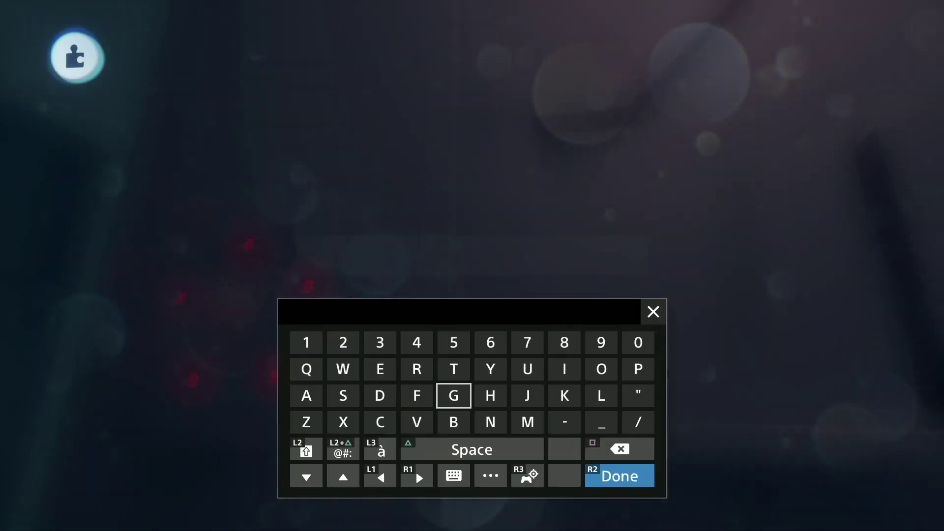
type("Ps")
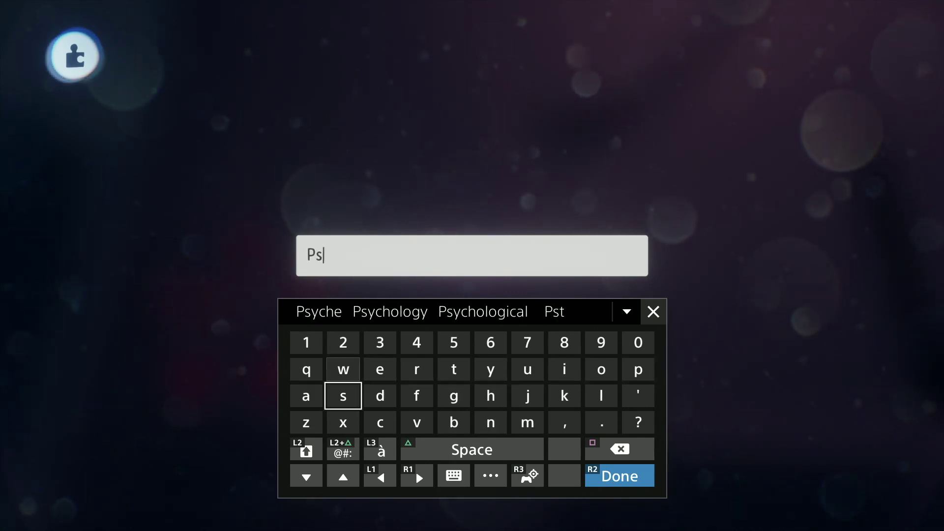
key("BackSpace")
type("ath")
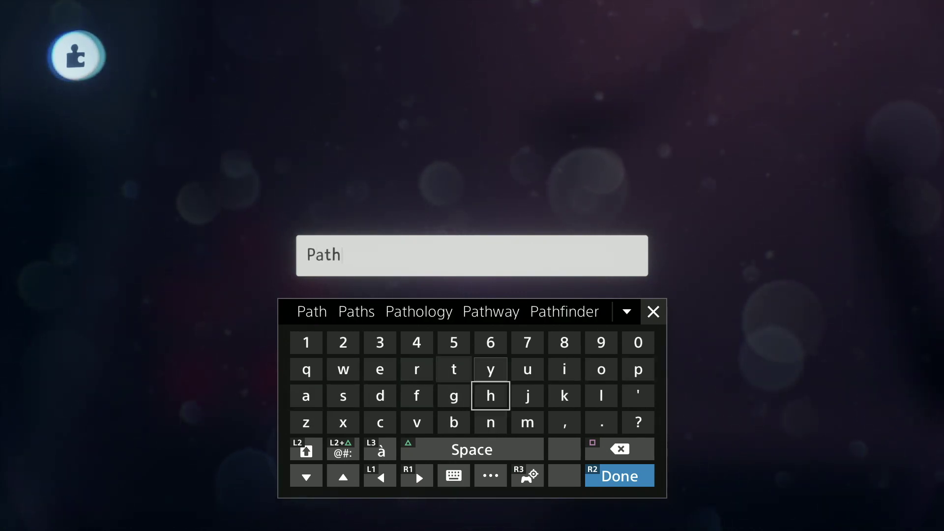
key("Left")
key("Left")
key("Left")
key("Left")
key("Left")
key("Up")
key("Right")
key("Right")
key("Right")
key("Right")
key("Right")
key("Up")
key("Up")
key("Return")
key("Return")
key("Escape")
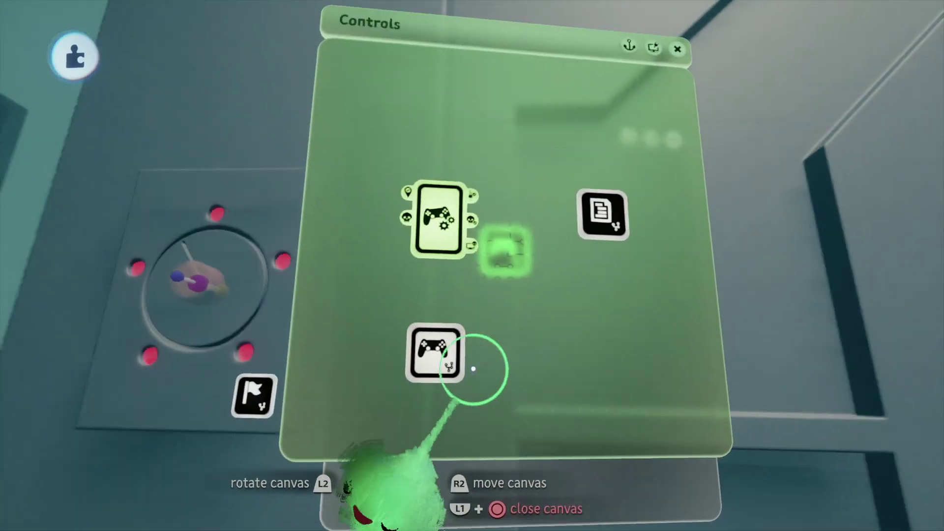
Open the Pathway canvas and stamp a node in it, set as an input port with a teal colour
key("Tab")
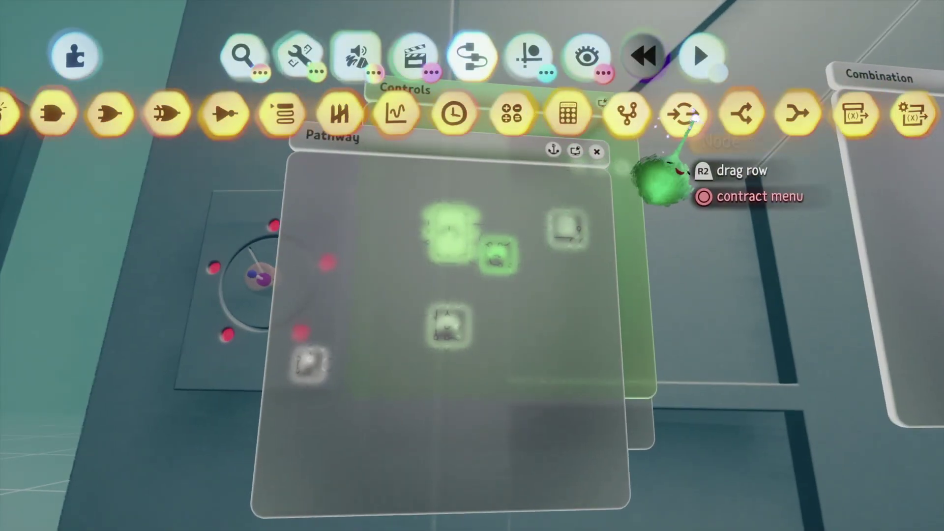
left_click(683, 115)
left_click(443, 248)
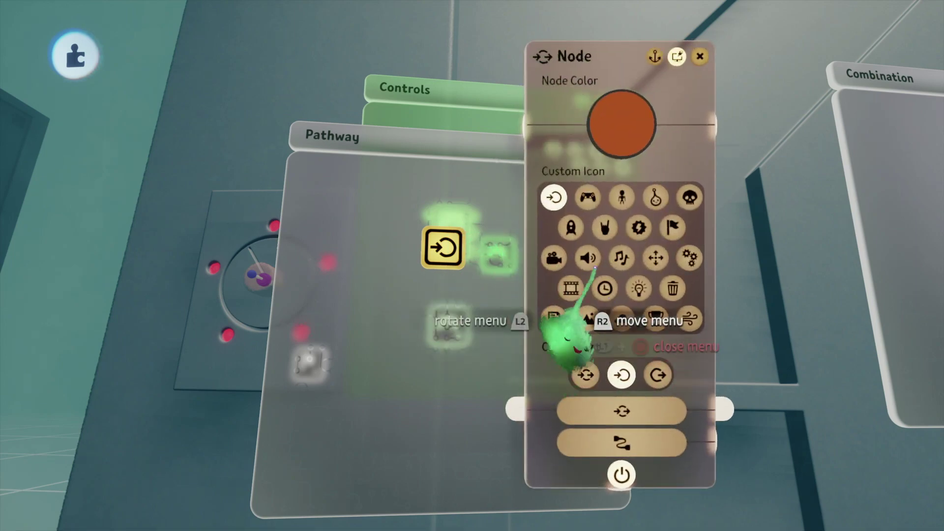
key("Escape")
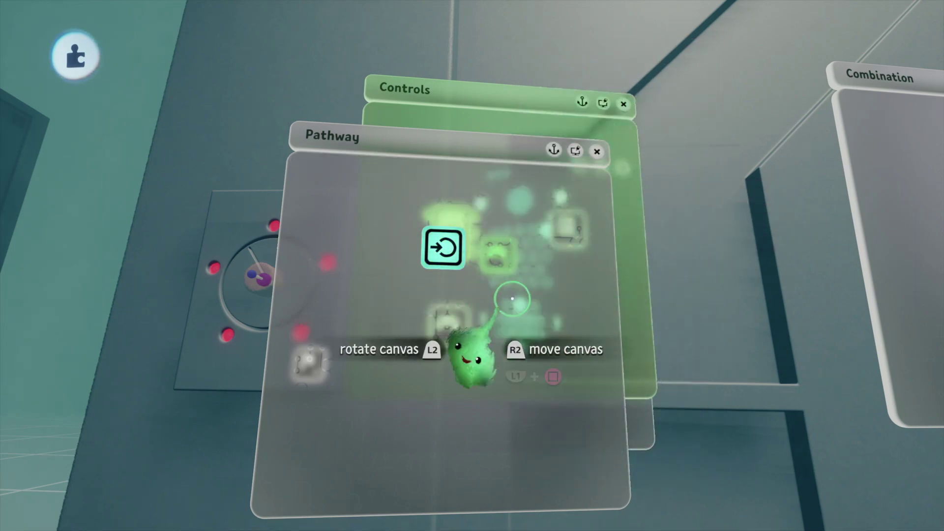
Wire the Controller Sensor's Cross output to the teal node in Pathway and turn on the node's wire option
left_click(329, 235)
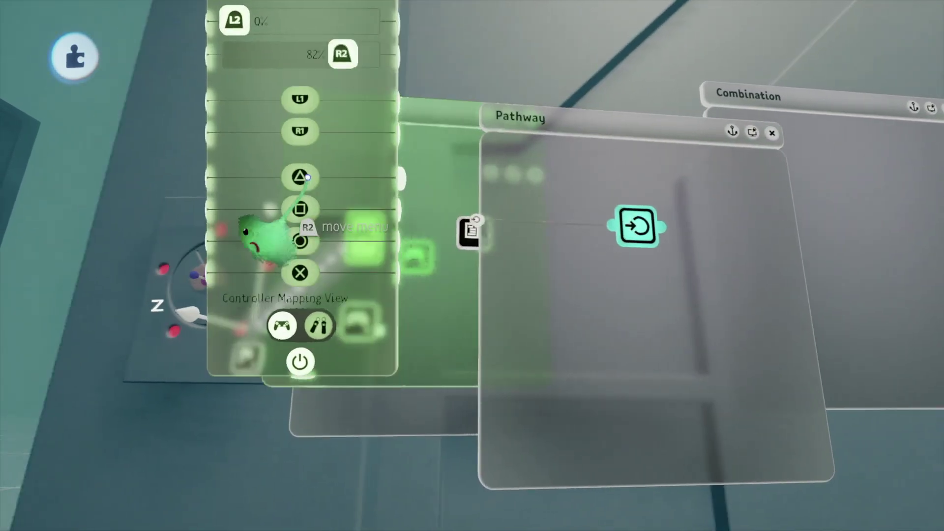
left_click_drag(406, 274, 635, 220)
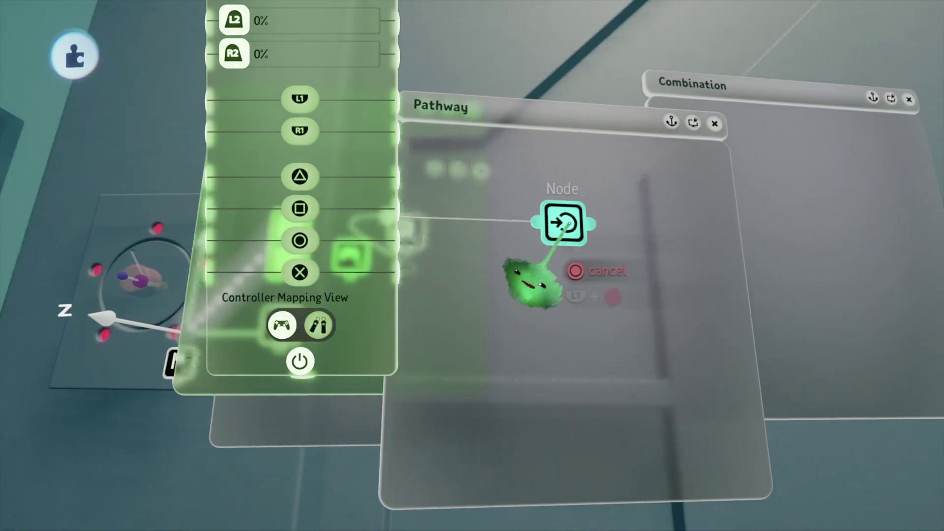
left_click_drag(564, 217, 564, 219)
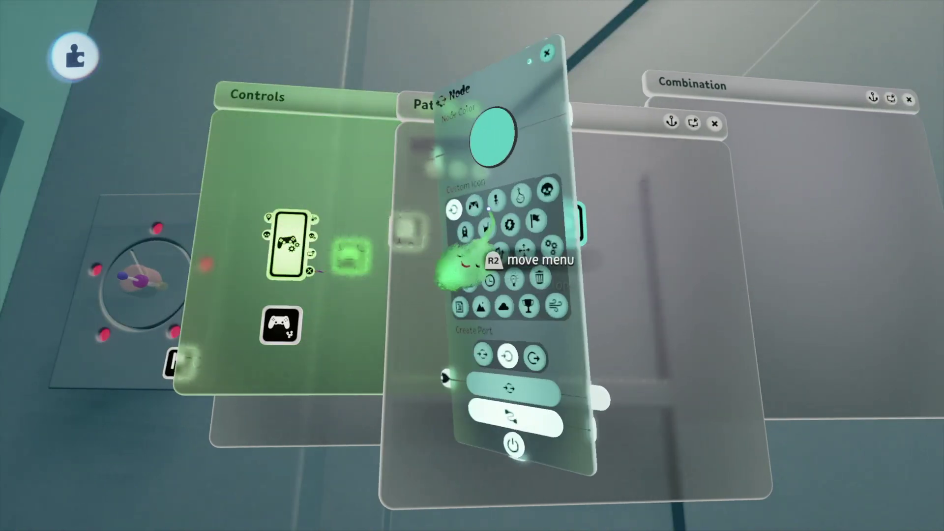
key("Escape")
Add a white input-port node below the teal one in Pathway and wire another Controller Sensor output to it
key("Tab")
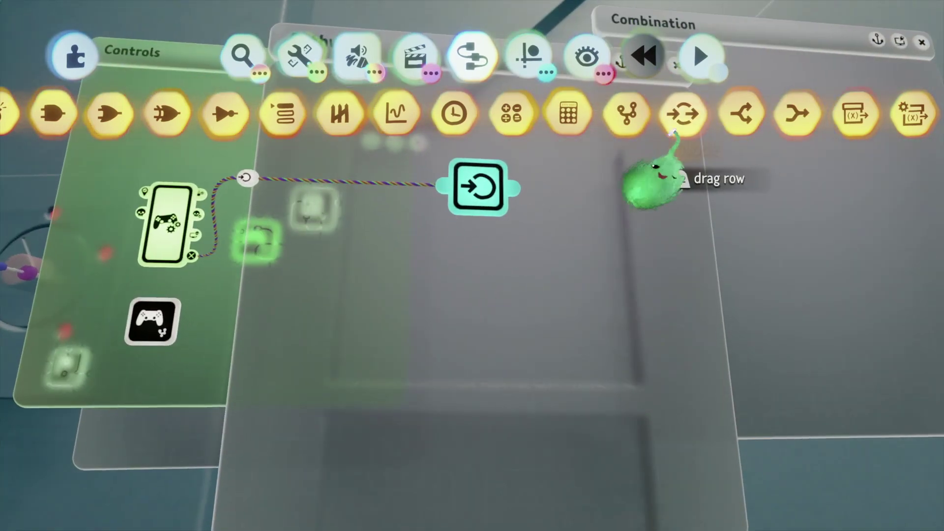
left_click(683, 114)
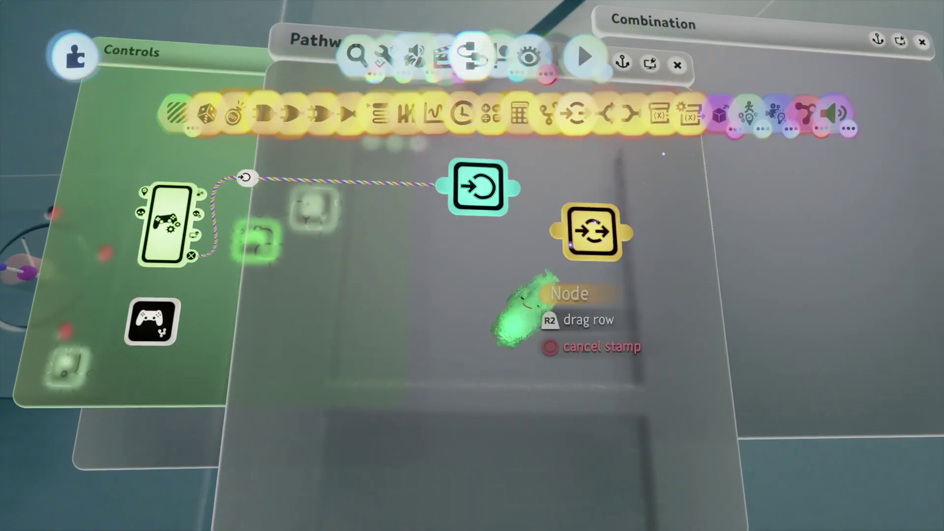
left_click(478, 301)
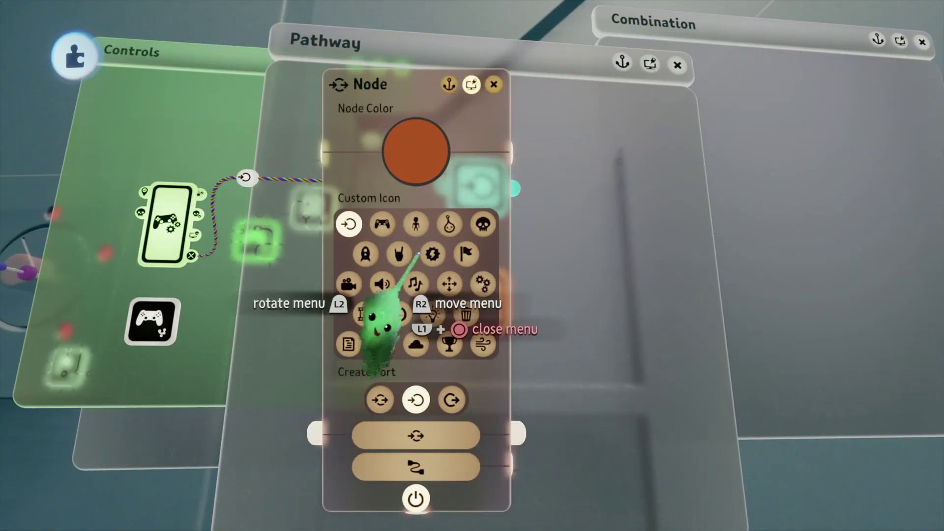
key("Escape")
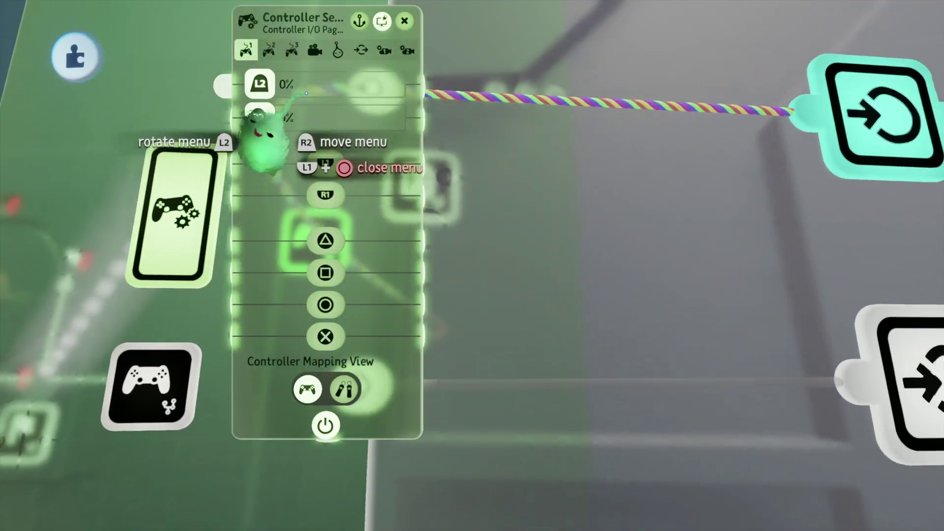
left_click(291, 49)
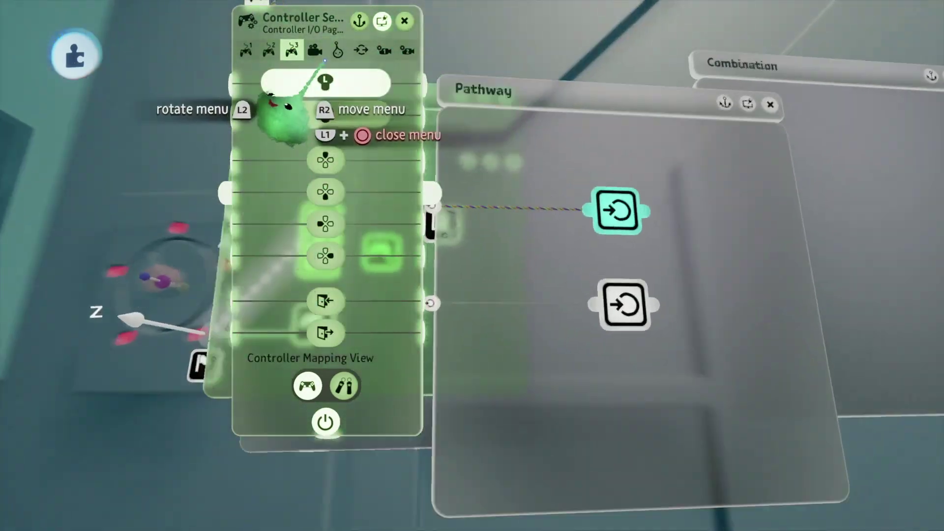
left_click(268, 49)
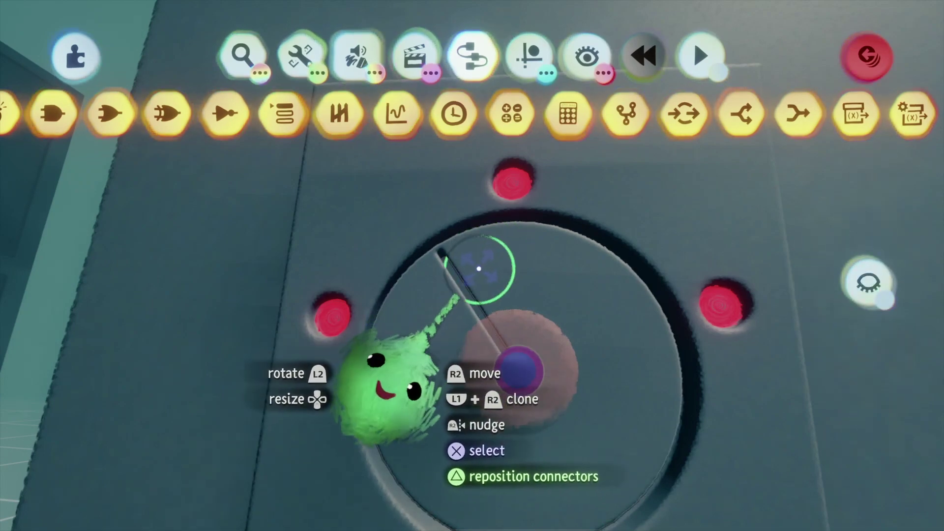
Stamp a new microchip on the outer end of the dial's pointer, inside the pointer's group
left_click(444, 253)
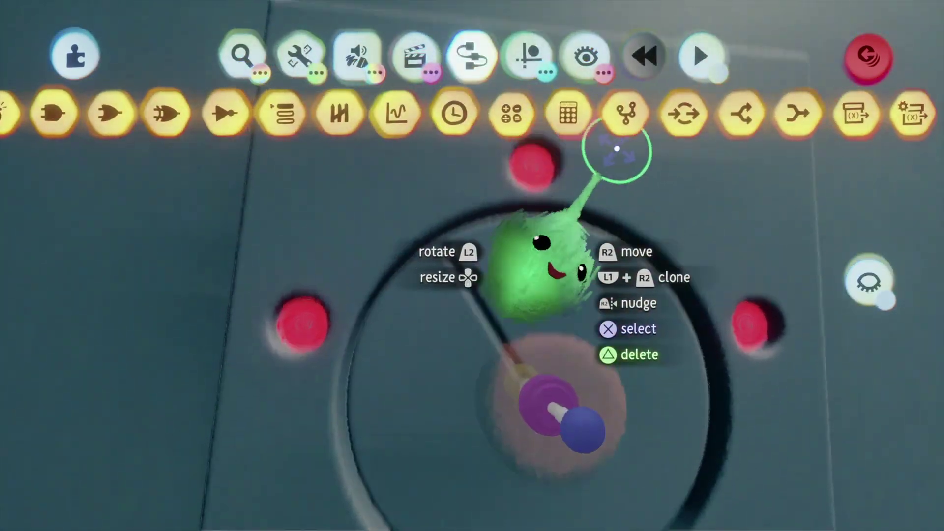
left_click(626, 114)
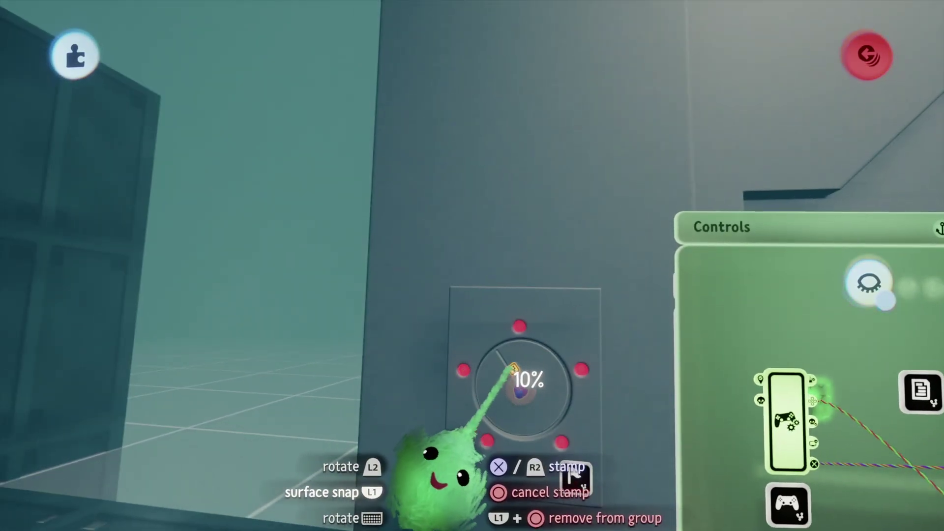
scroll(505, 355, "up", 5)
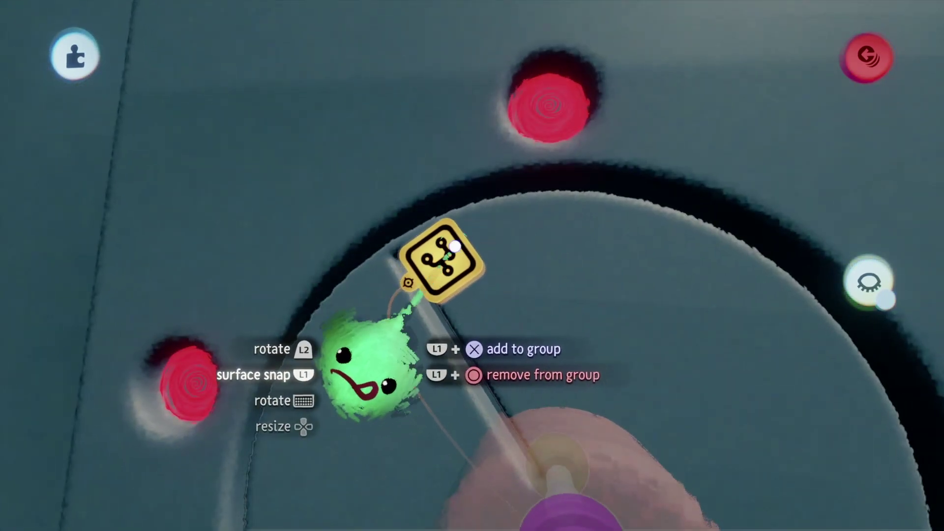
left_click_drag(455, 246, 463, 305)
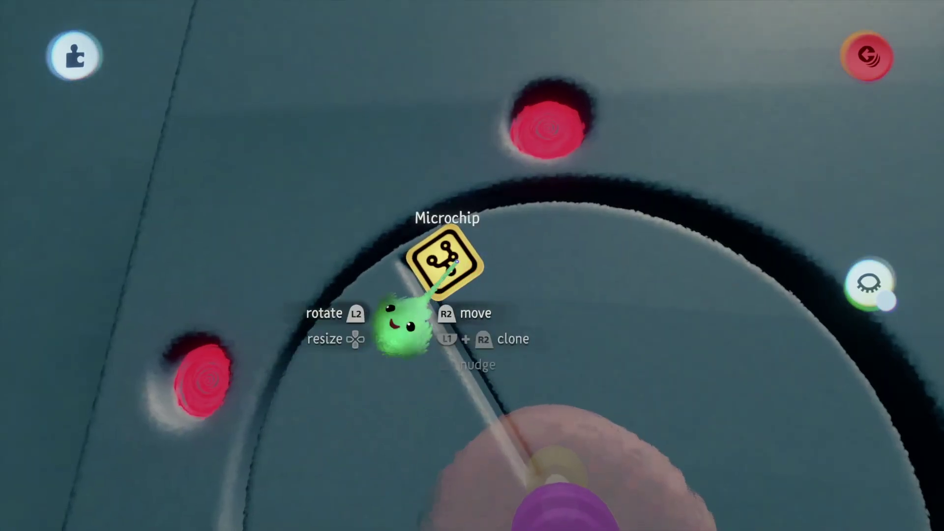
Give the microchip at the dial pointer's tip a flag icon and rename it Use
left_click(456, 261)
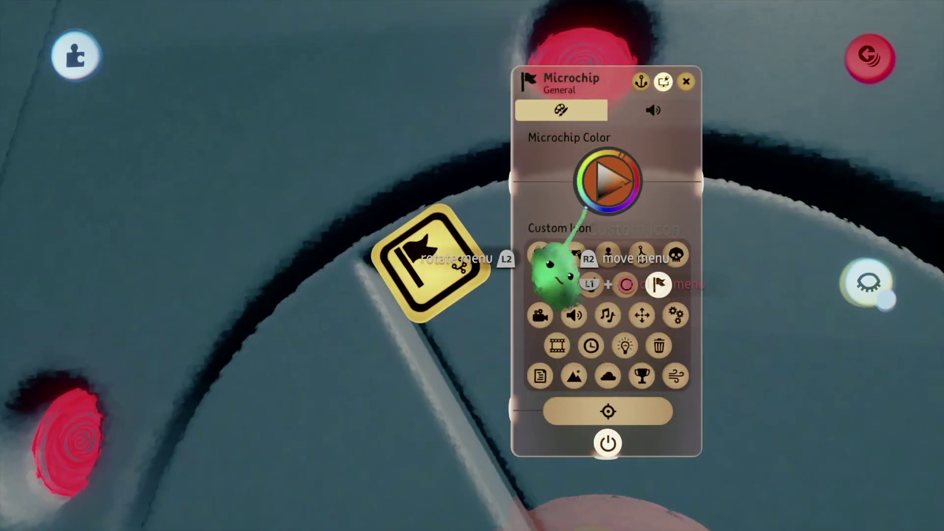
key("Escape")
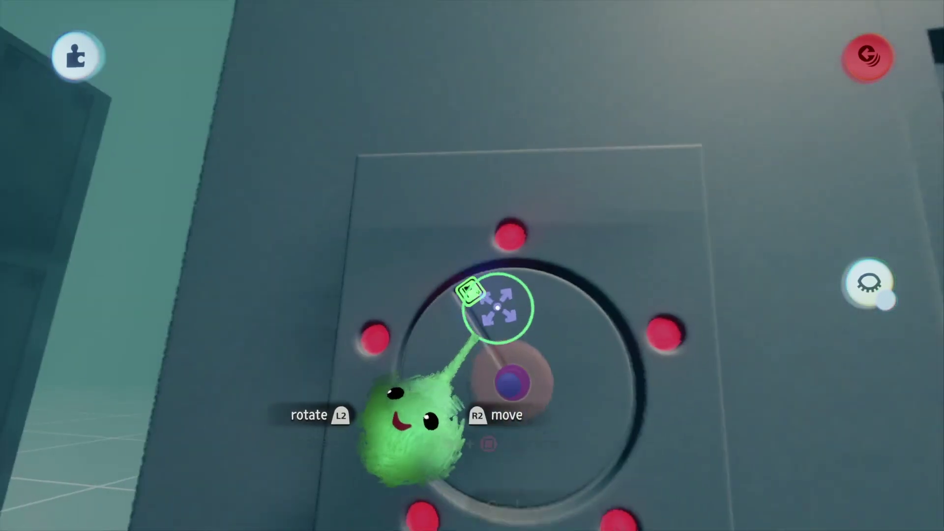
scroll(471, 291, "up", 3)
left_click(483, 278)
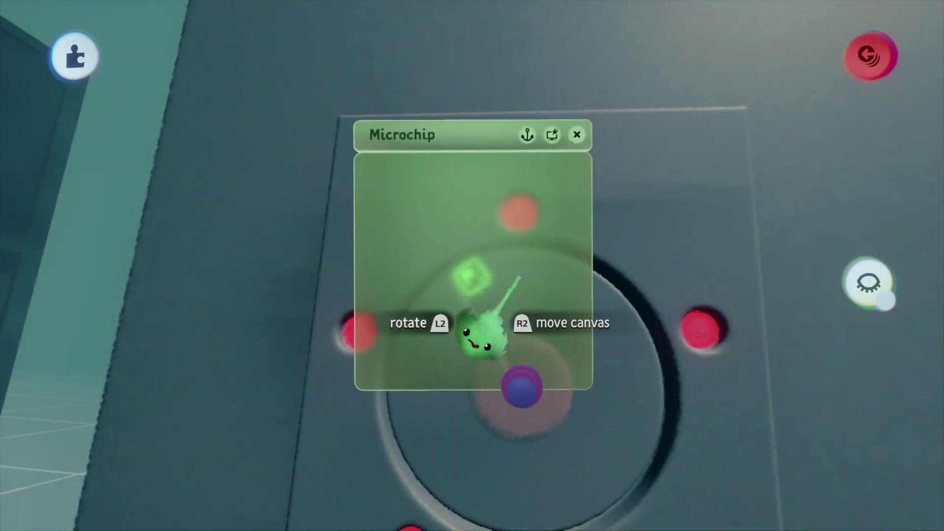
left_click(398, 156)
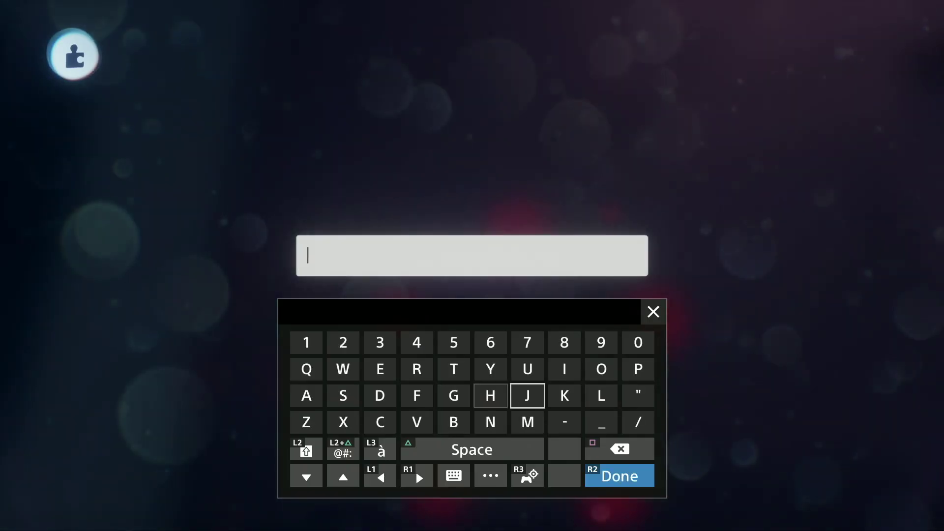
type("Use")
key("Return")
Stamp a Trigger Zone in the Use canvas and open its settings
mouse_move(411, 157)
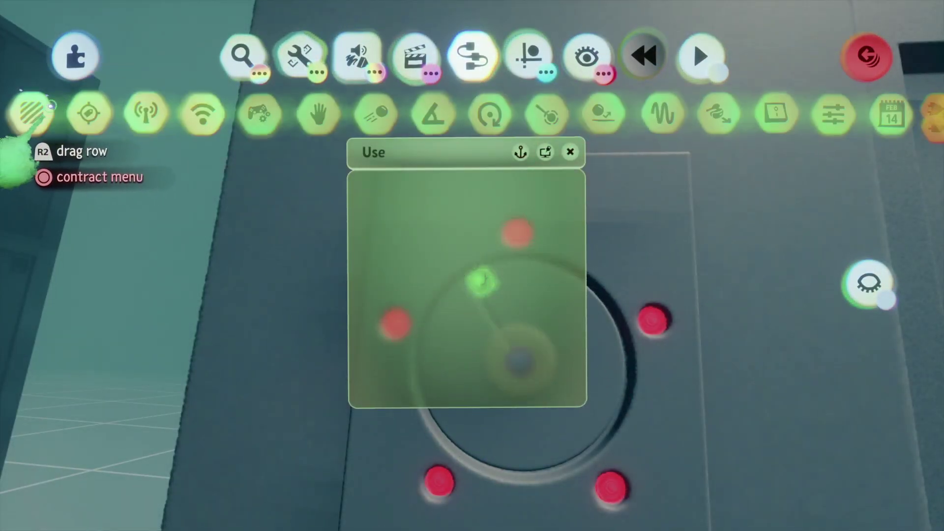
left_click(29, 112)
left_click(478, 273)
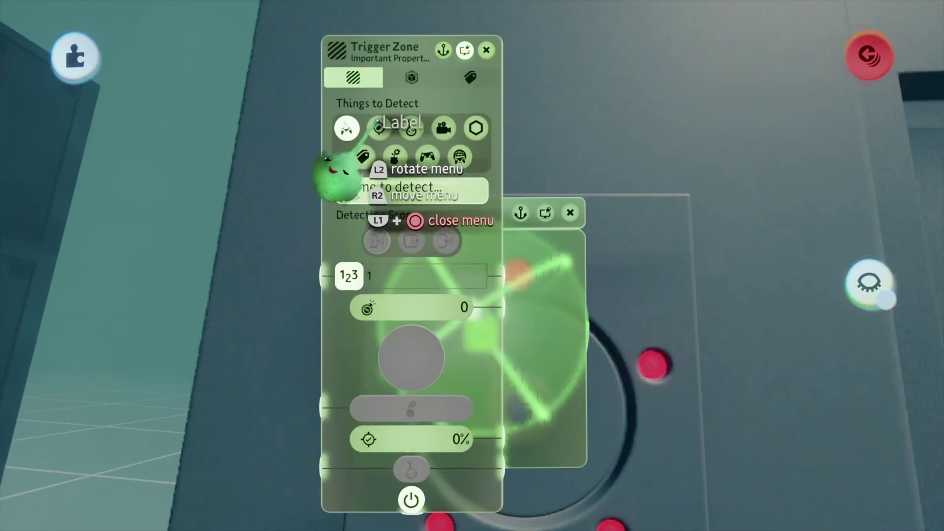
Set the trigger zone to detect the label named Unlock
left_click(374, 190)
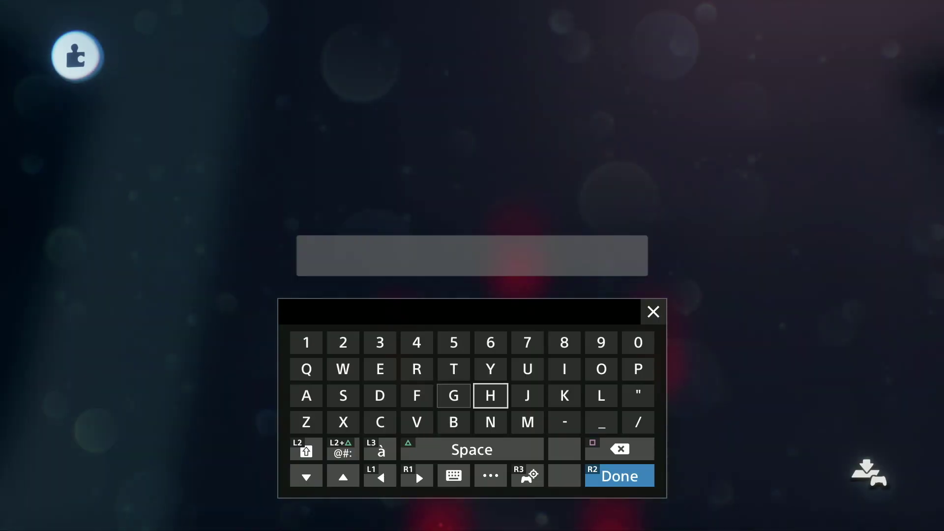
key("Left")
key("Left")
key("Left")
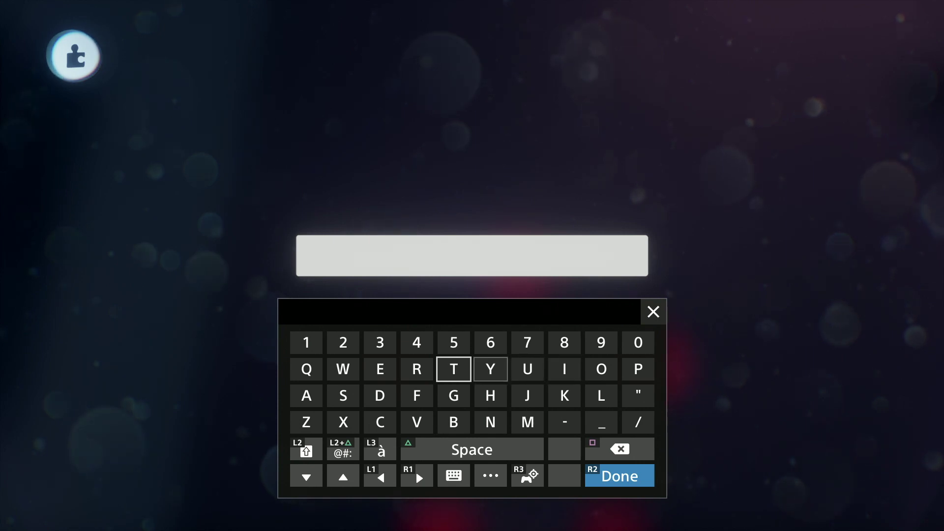
key("Right")
key("Right")
key("Right")
key("Left")
type("U")
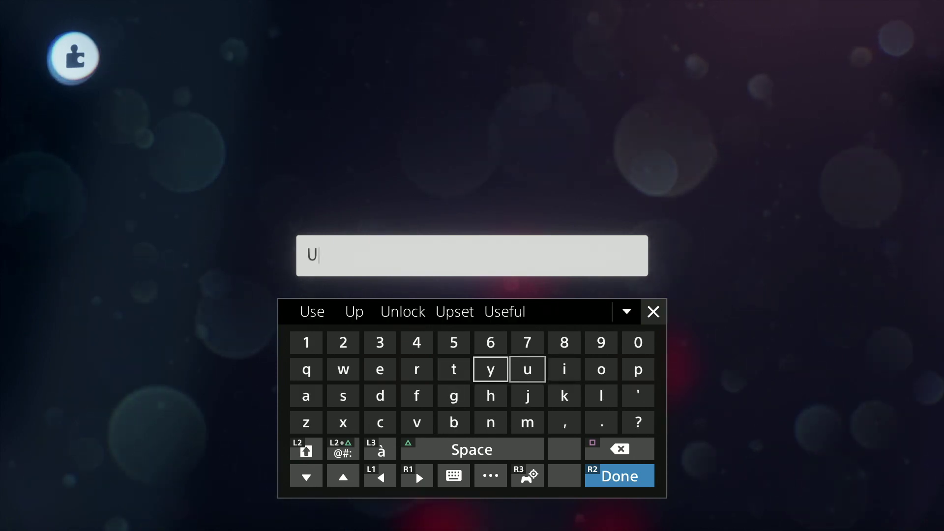
key("Down")
key("Down")
key("Left")
type("n")
key("Up")
key("Up")
key("Up")
key("Up")
key("Left")
key("Return")
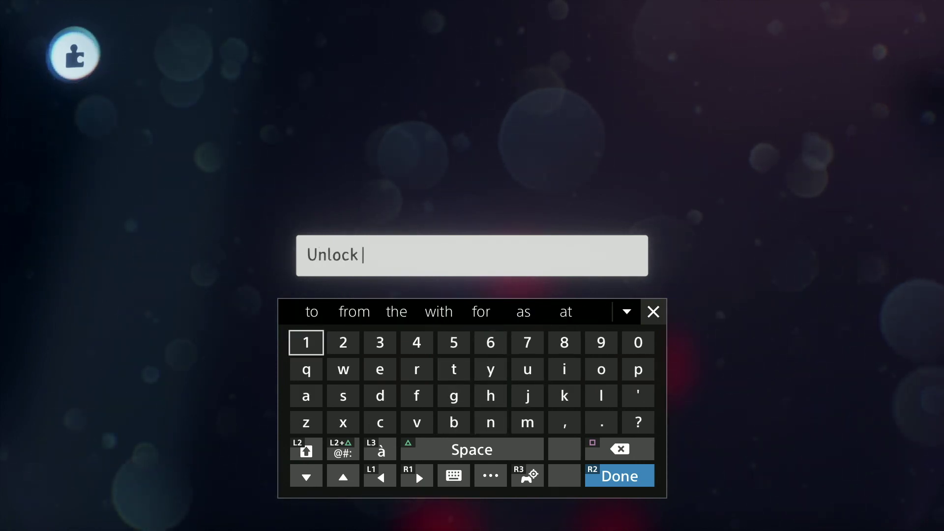
key("Return")
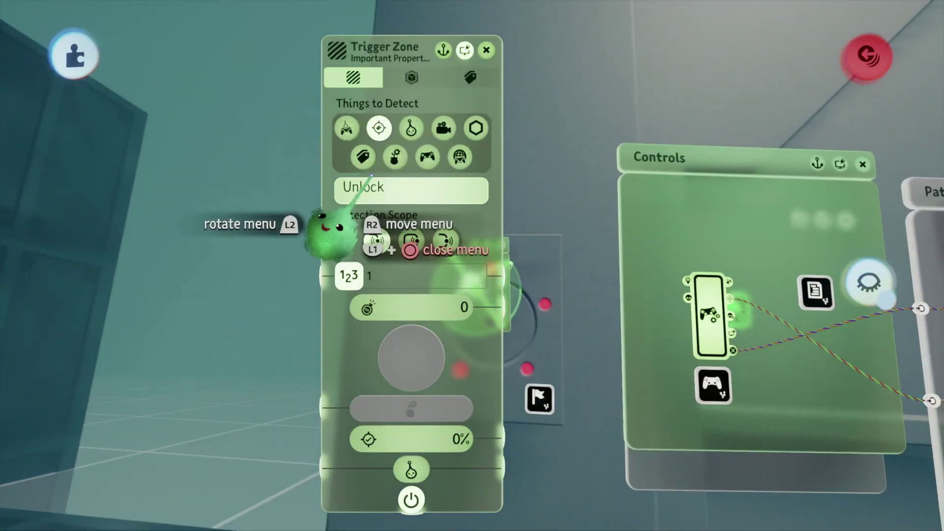
Make the trigger zone a cylinder, shrunk to about 0.1 m on each axis and positioned at the pointer's tip
left_click(412, 77)
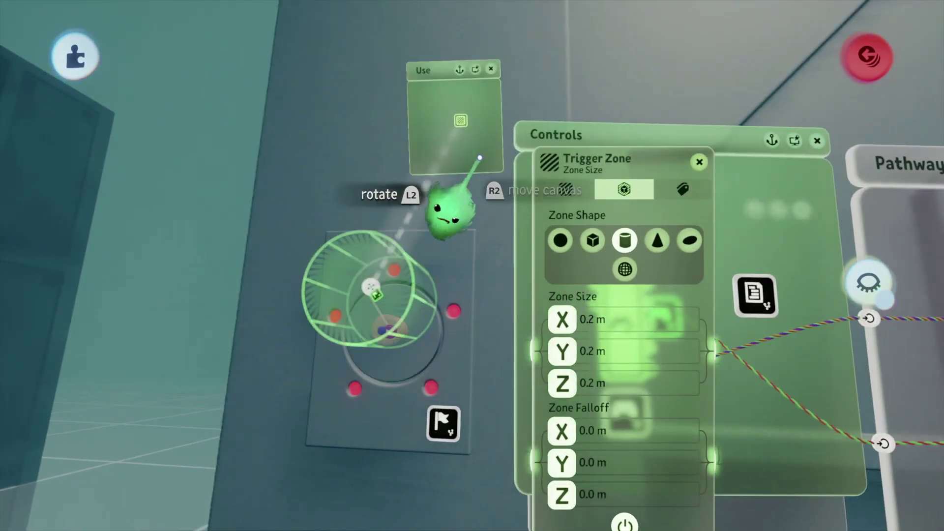
scroll(295, 423, "up", 5)
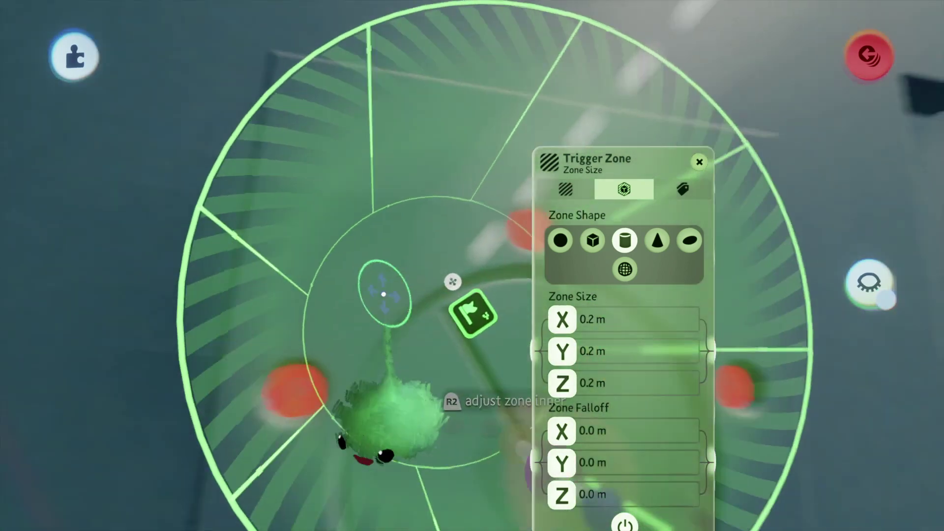
scroll(384, 294, "up", 3)
left_click_drag(499, 283, 499, 245)
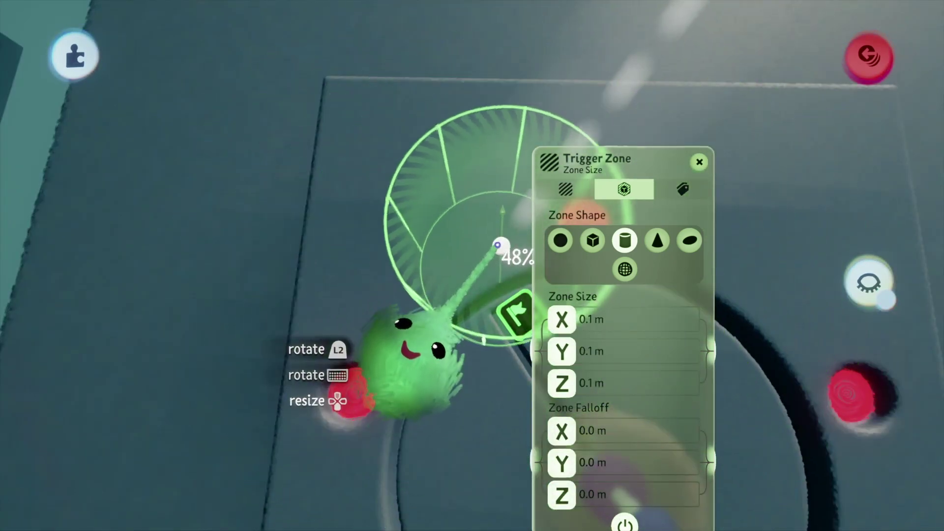
scroll(442, 389, "down", 5)
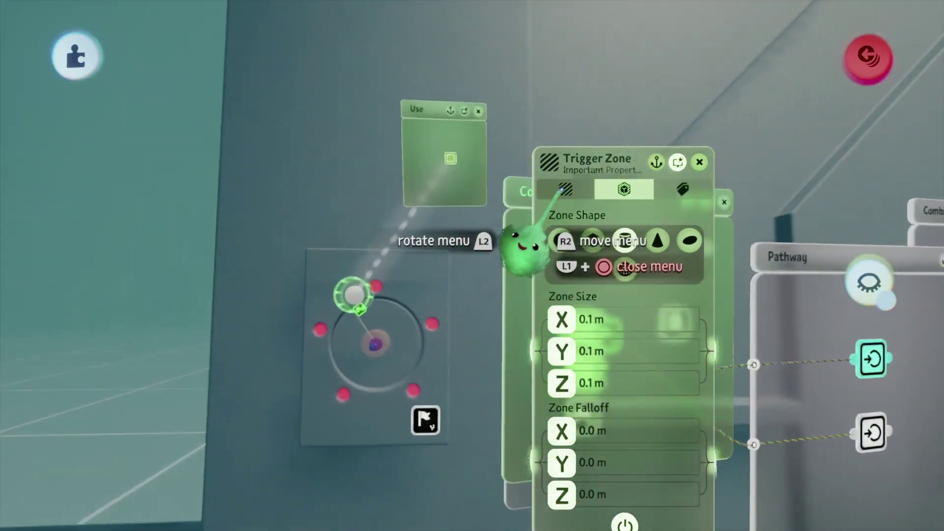
left_click(683, 189)
key("Escape")
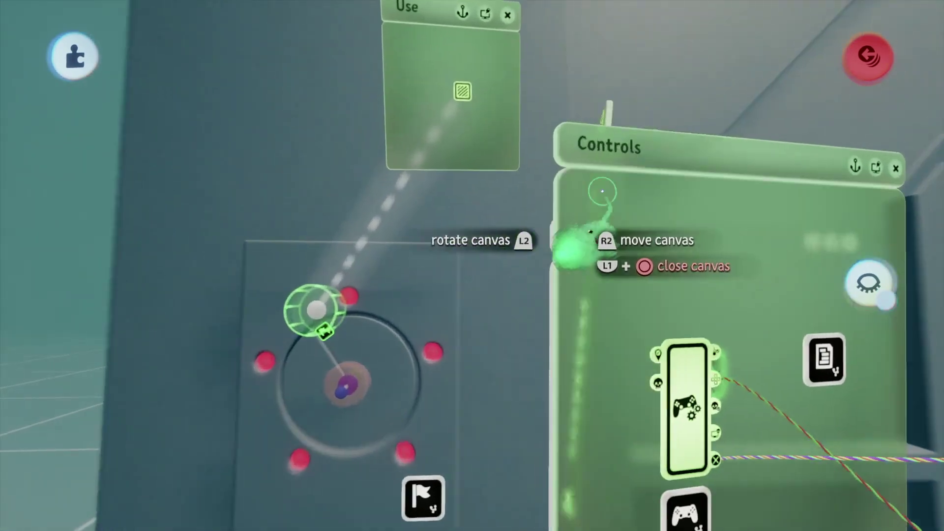
Stamp a Timeline below the trigger zone in the Use canvas and review its playback properties
scroll(472, 295, "down", 5)
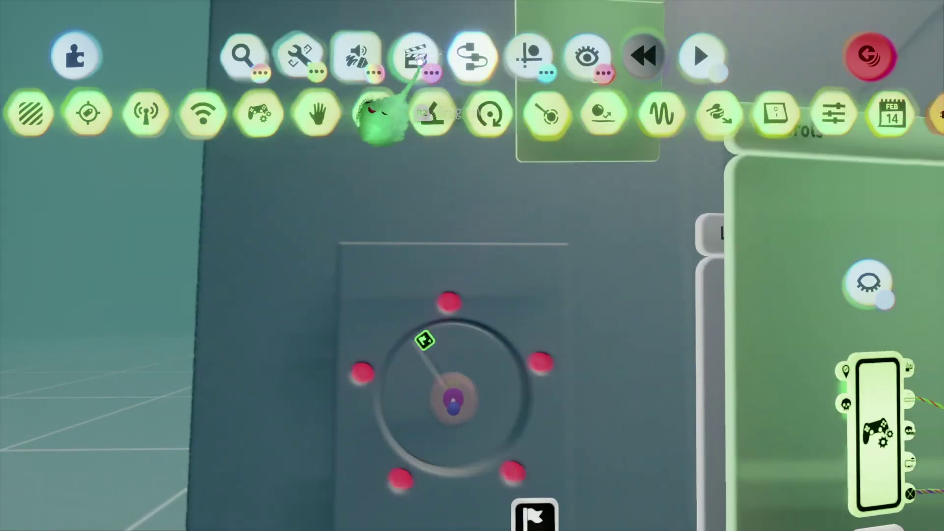
left_click(414, 56)
left_click(471, 113)
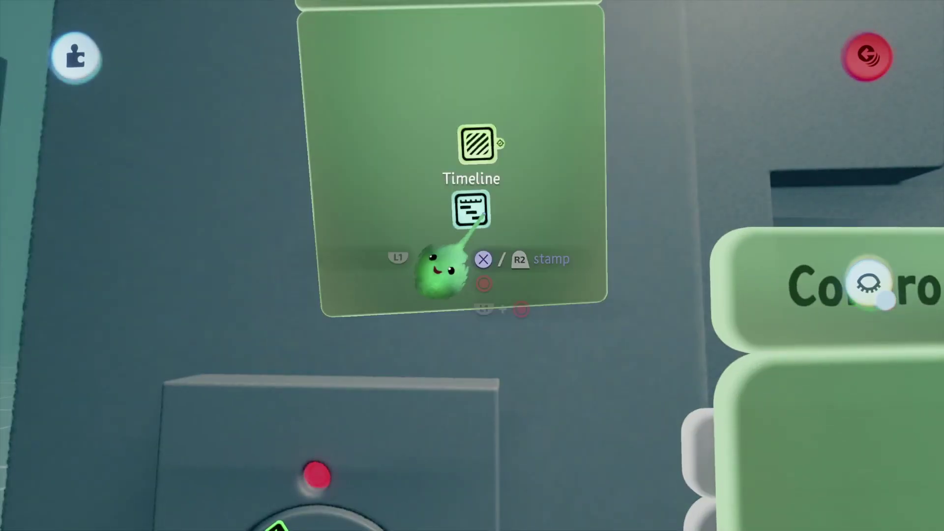
left_click(438, 270)
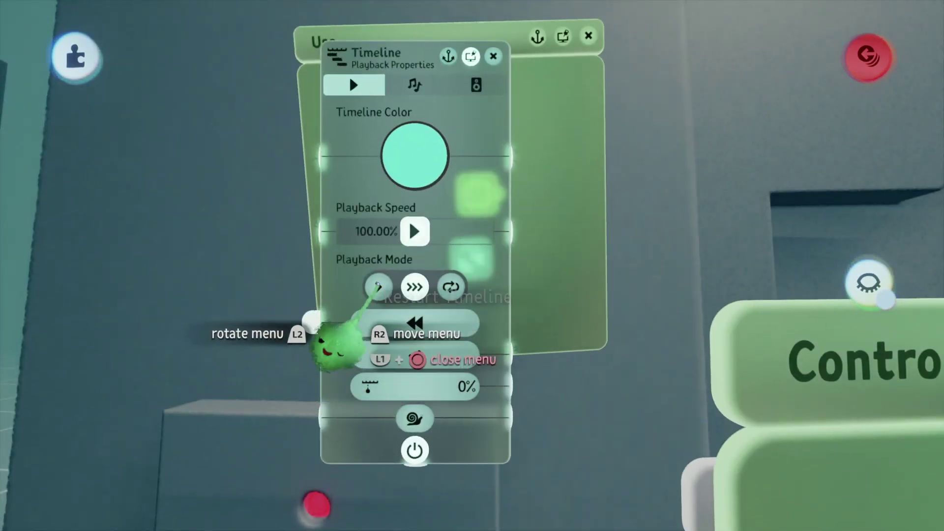
key("Escape")
Add an input-port node to the Use canvas below the timeline and wire its output to the timeline's power
mouse_move(476, 132)
left_click_drag(476, 133, 506, 137)
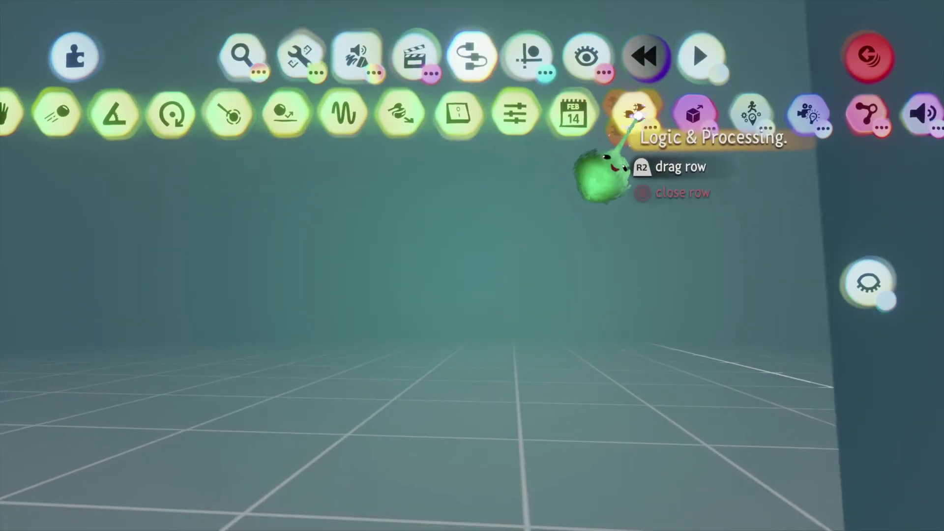
left_click(641, 115)
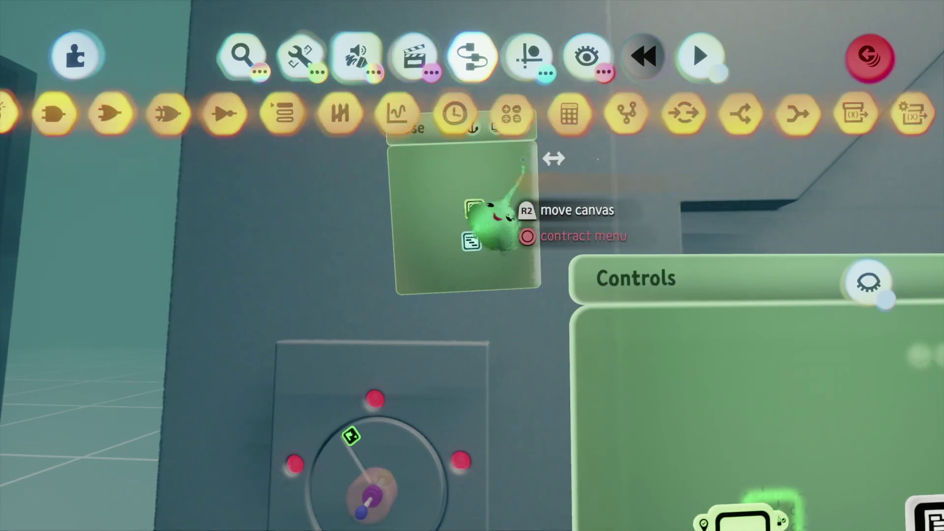
left_click(683, 114)
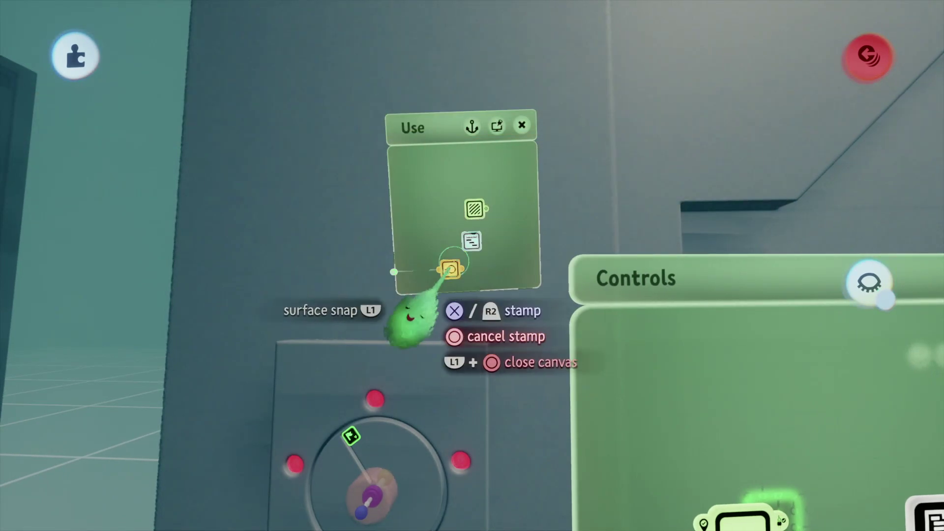
left_click(455, 252)
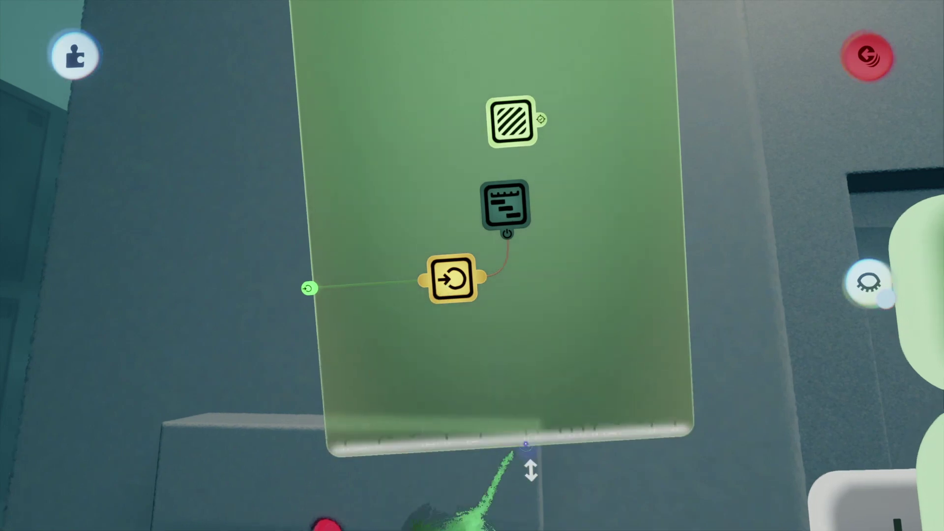
Stamp a NOT gate below the node in the Use canvas and wire its output to the node's power
left_click(226, 112)
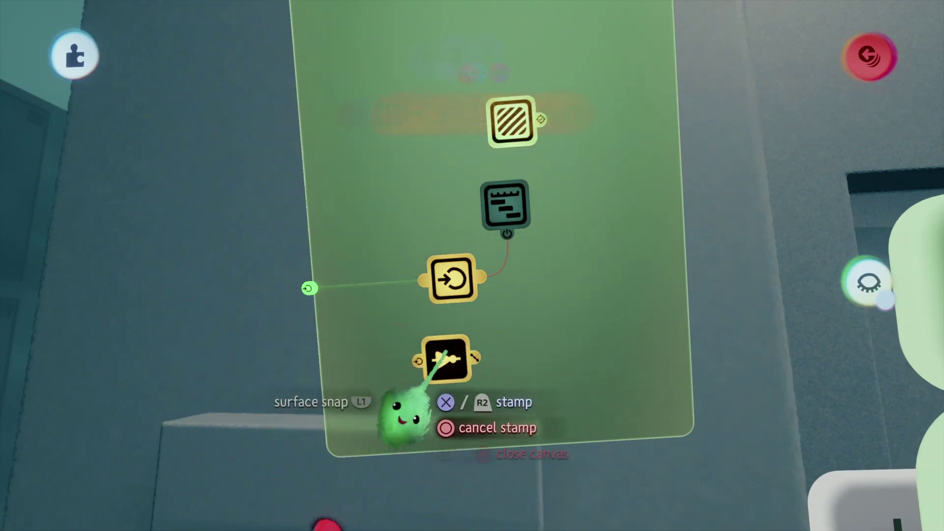
left_click(422, 391)
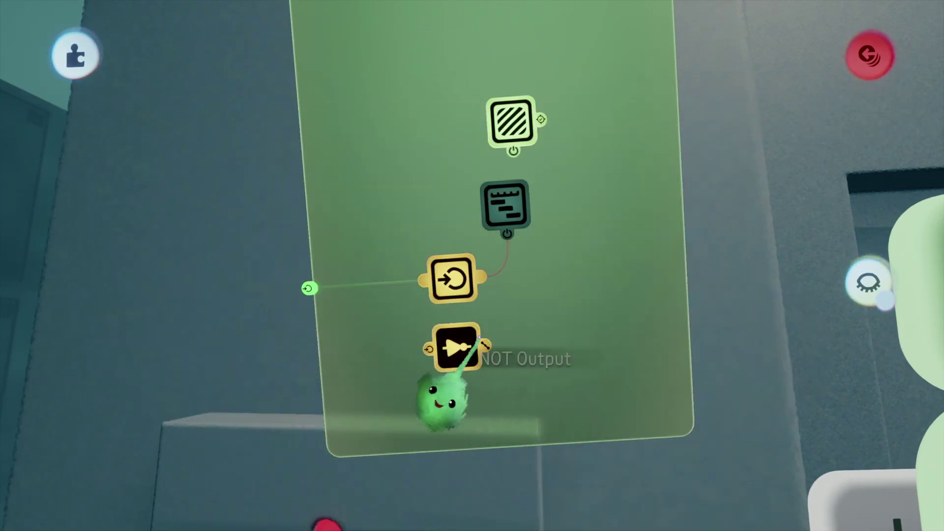
left_click(484, 344)
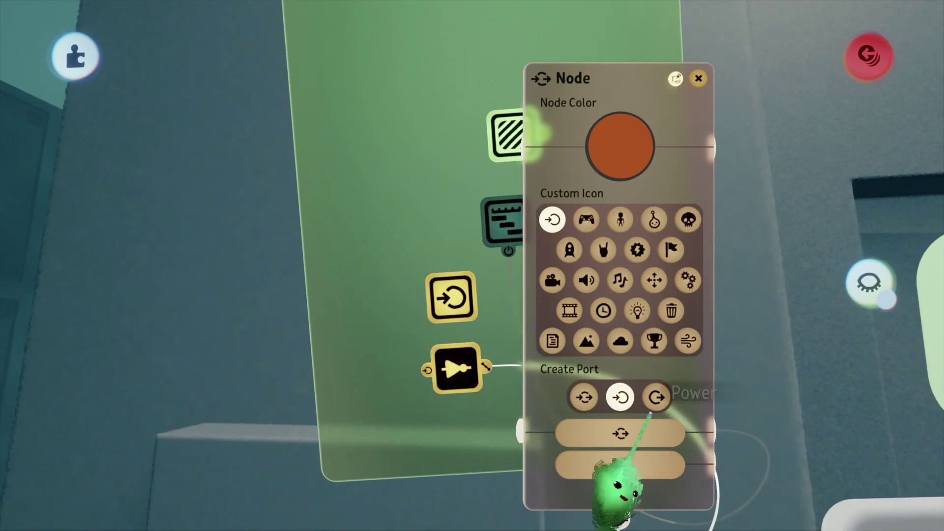
left_click(650, 415)
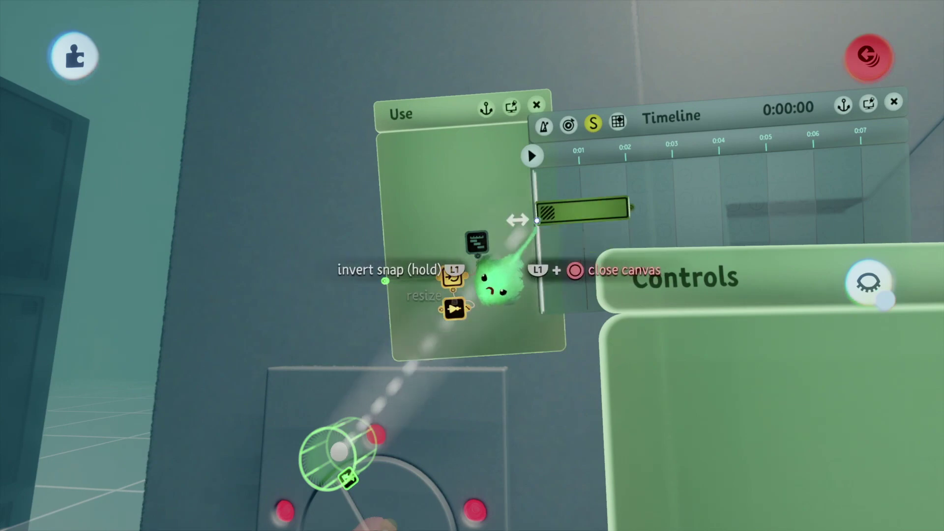
Place the trigger zone at the timeline's start with a Switch below it, and wire the Switch to the NOT gate's input
left_click(560, 220)
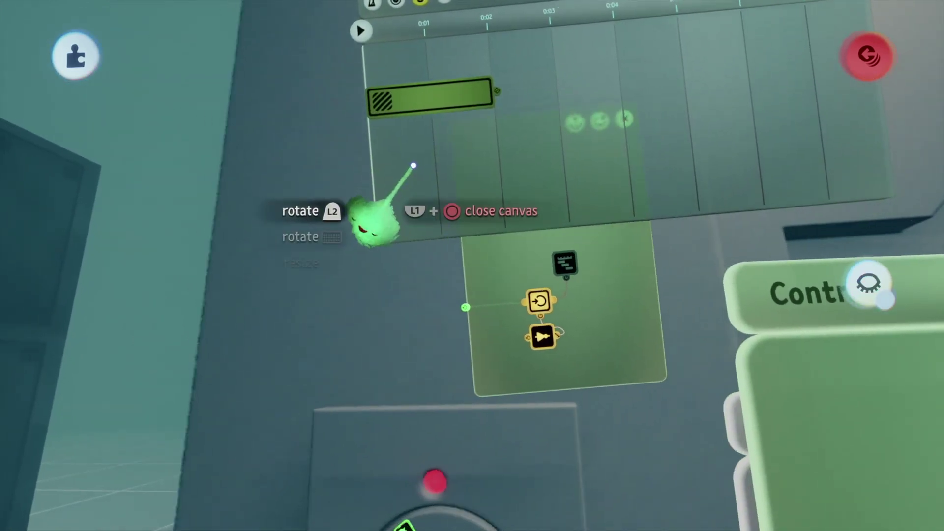
key("space")
left_click_drag(390, 148, 405, 115)
left_click(772, 114)
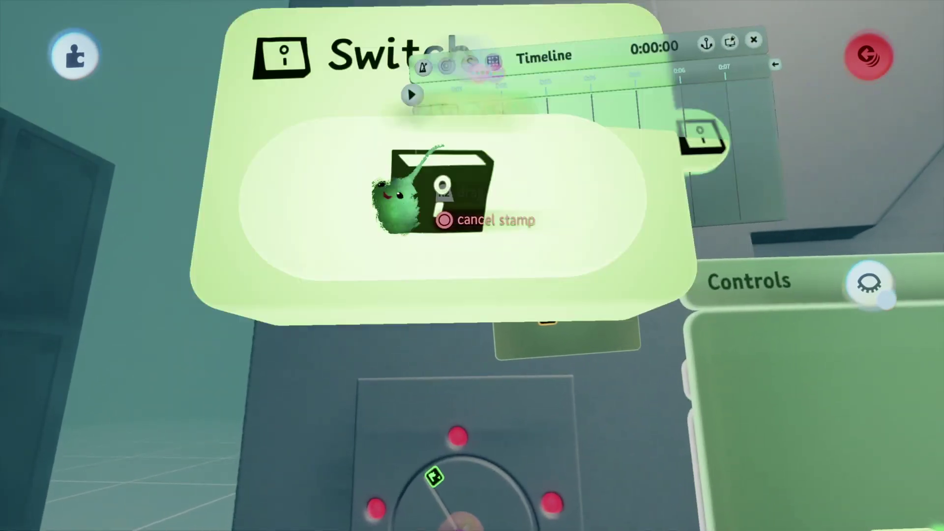
left_click(356, 226)
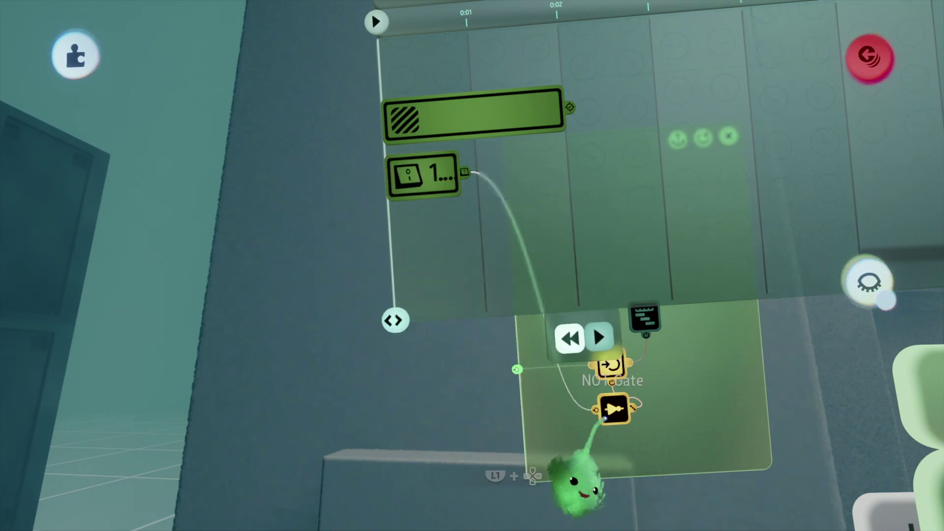
Shorten the trigger zone and Switch clips to short pieces at the beginning of the timeline
left_click_drag(487, 241, 403, 204)
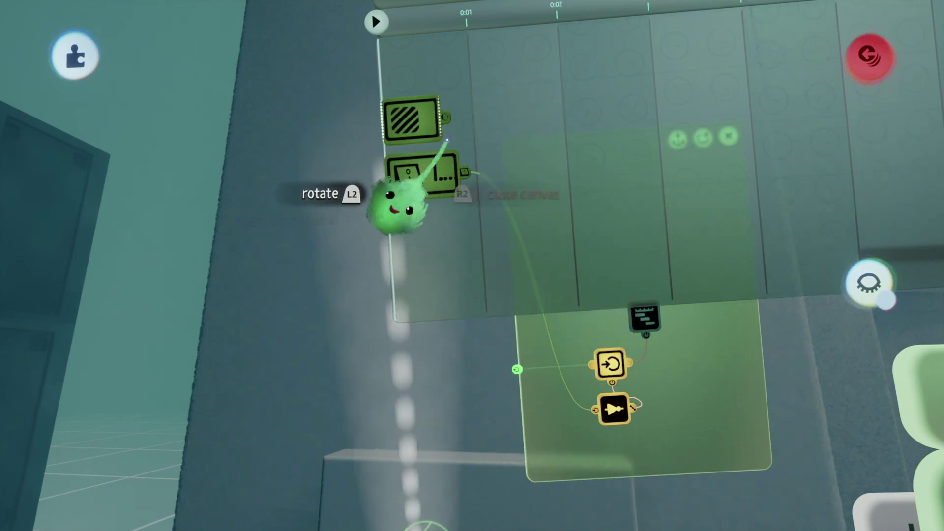
left_click_drag(423, 141, 457, 195)
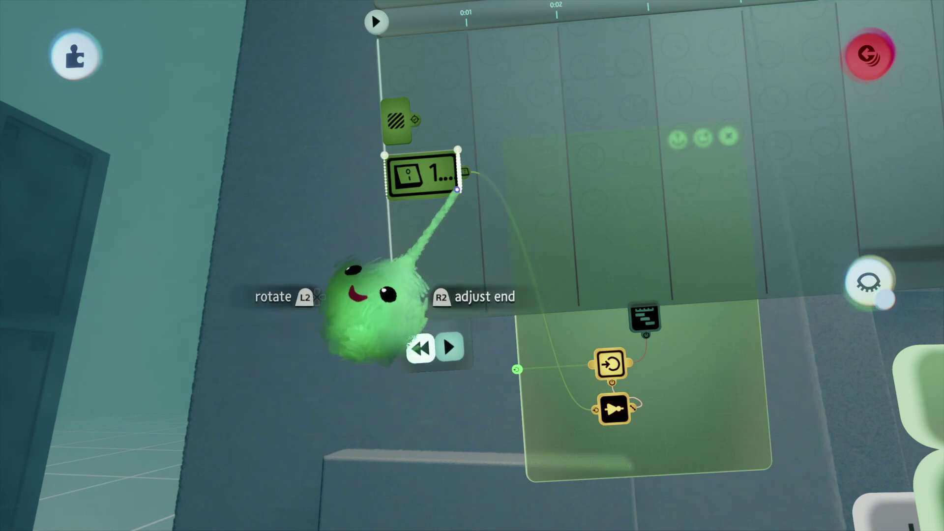
middle_click_drag(421, 130, 514, 295)
Wire the teal Pathway node's output to the node in the Use canvas and put the Pathway canvas away
left_click_drag(513, 290, 466, 157)
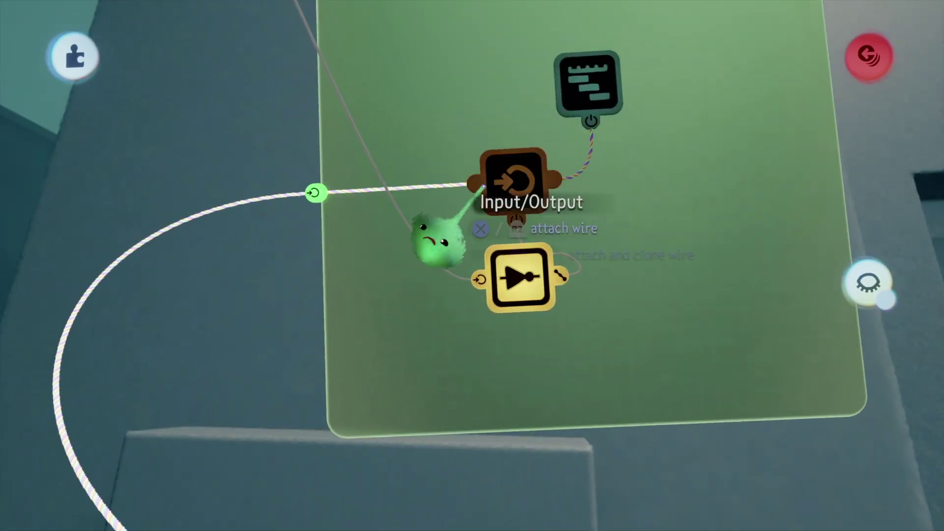
middle_click_drag(518, 183, 523, 344)
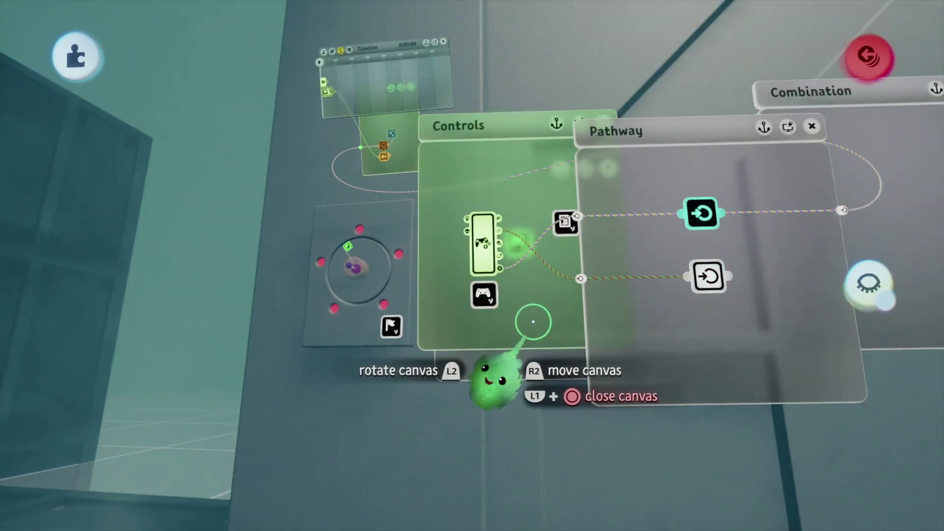
left_click_drag(668, 218, 435, 292)
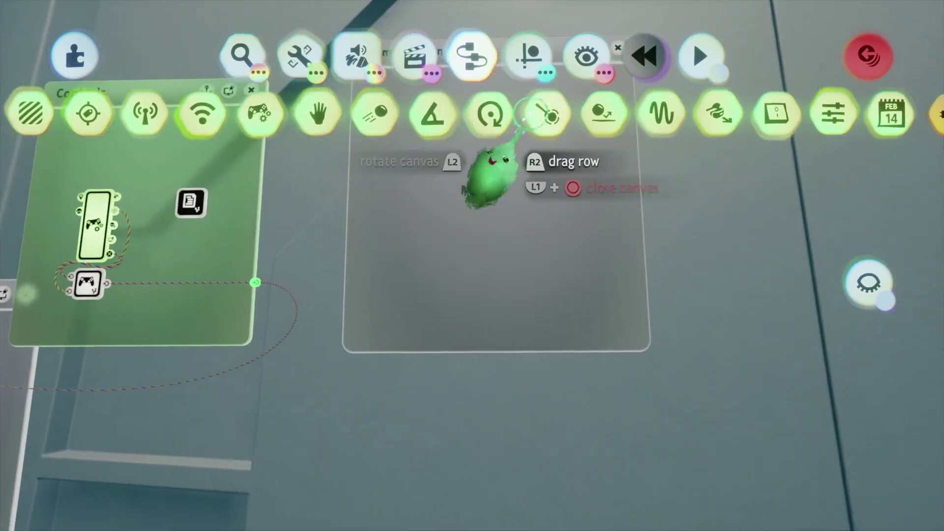
Stamp a keyframe near the top of the Combination canvas
left_click_drag(517, 130, 386, 105)
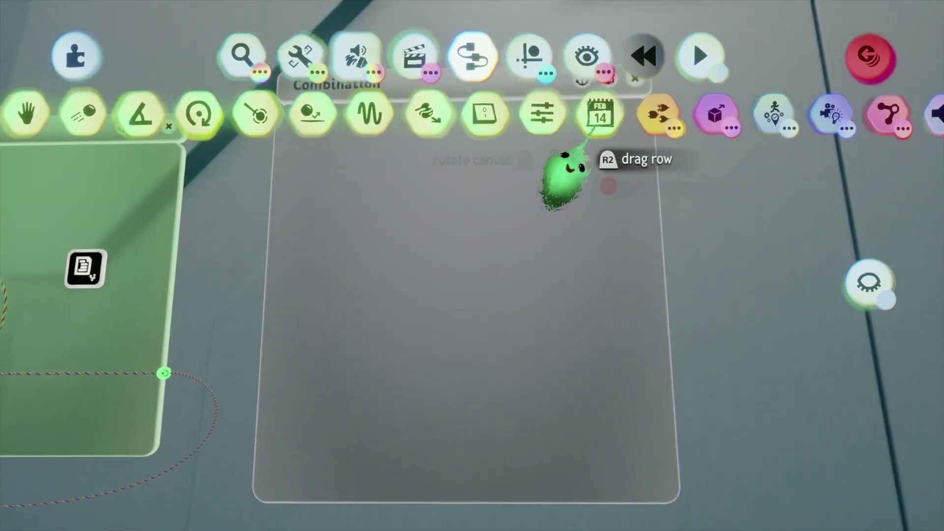
left_click(658, 114)
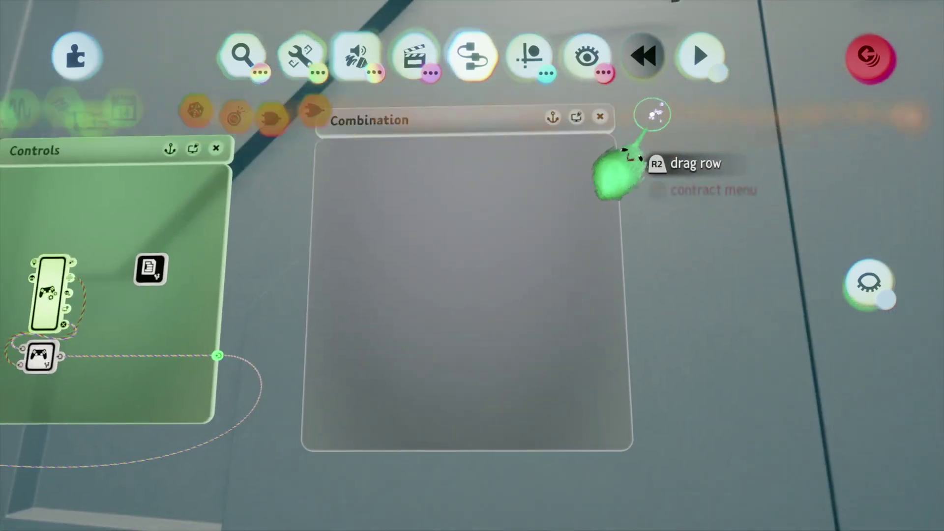
left_click_drag(525, 93, 639, 172)
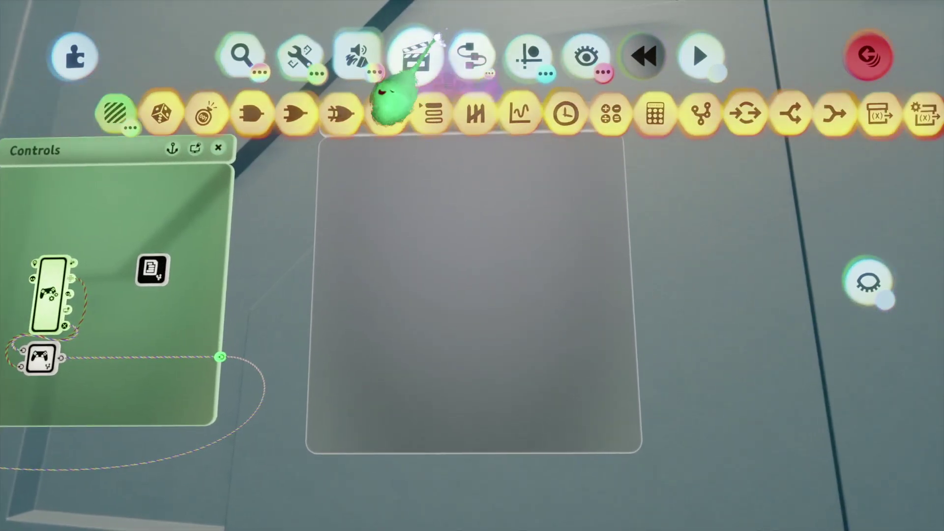
left_click(390, 98)
left_click(357, 118)
key("Escape")
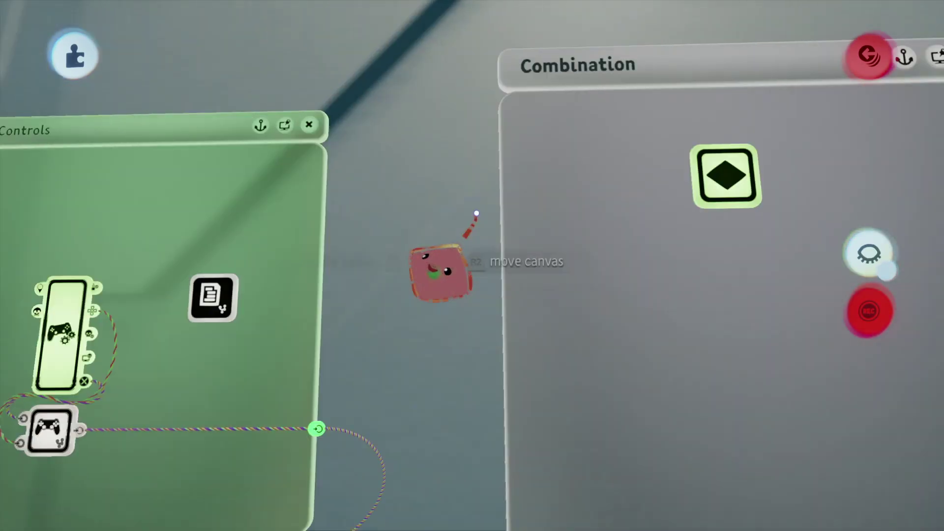
While the keyframe records, select the dial panel with its dial and red lights, and turn off the invisible-object preview
scroll(423, 327, "up", 3)
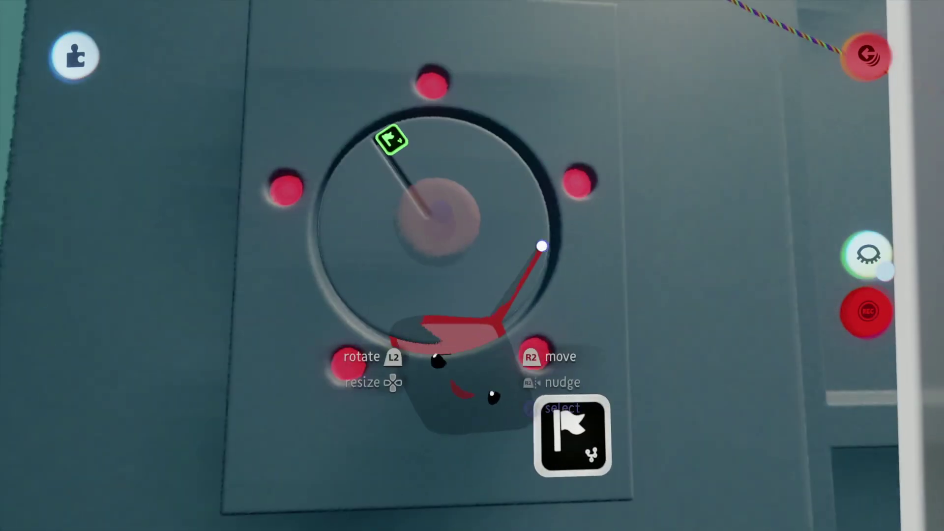
scroll(457, 346, "up", 2)
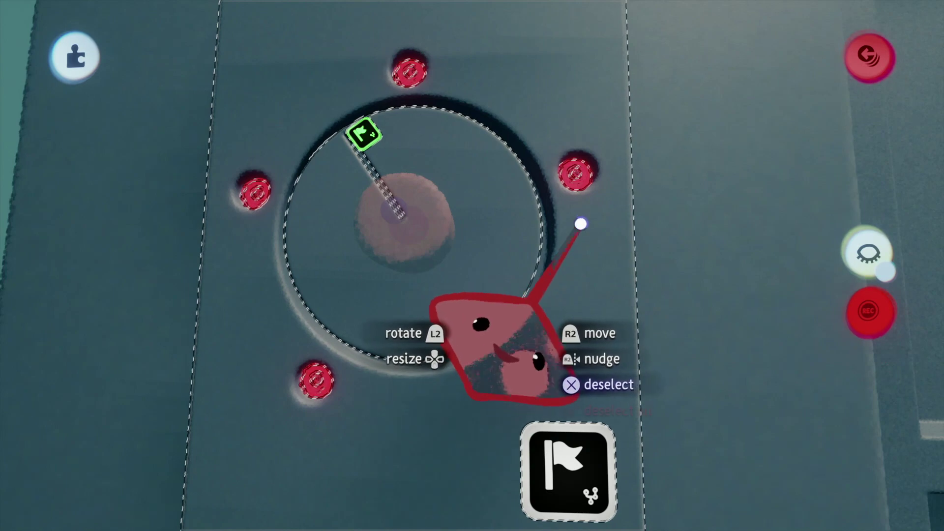
middle_click_drag(492, 339, 484, 330)
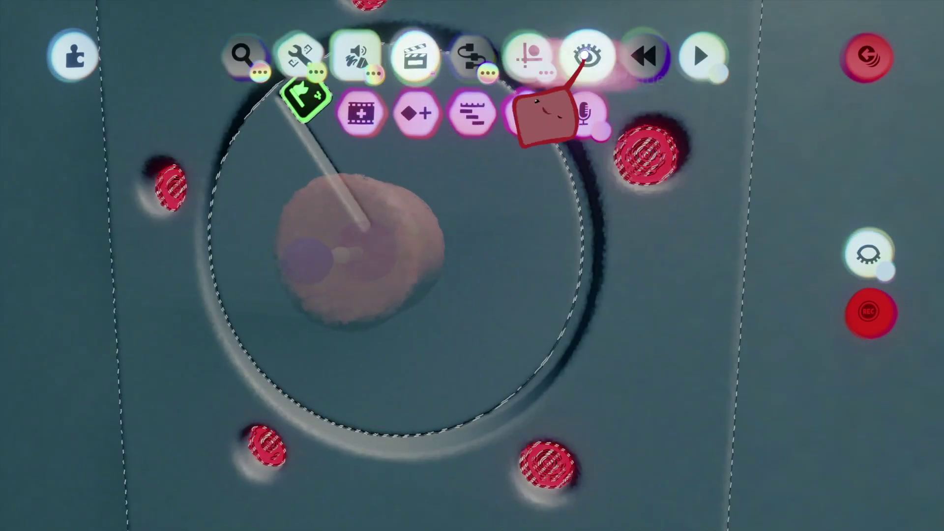
left_click(585, 57)
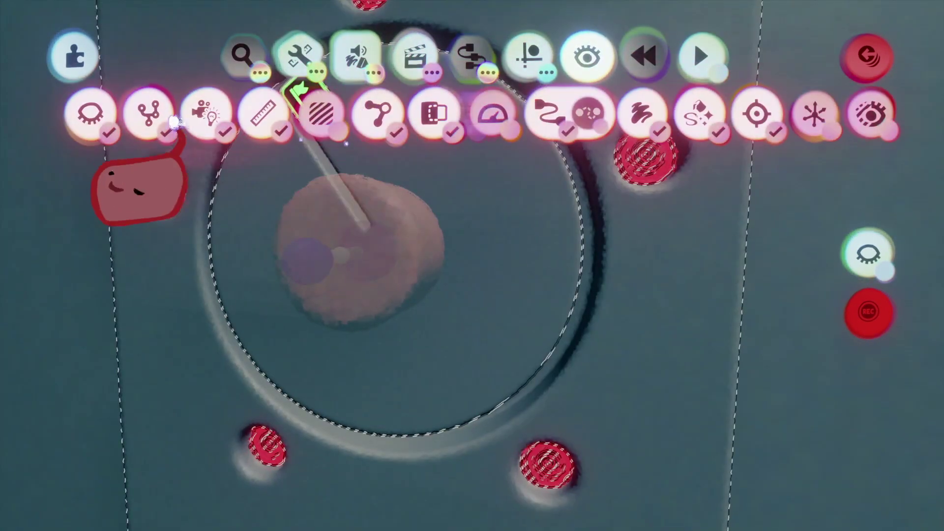
scroll(413, 293, "down", 5)
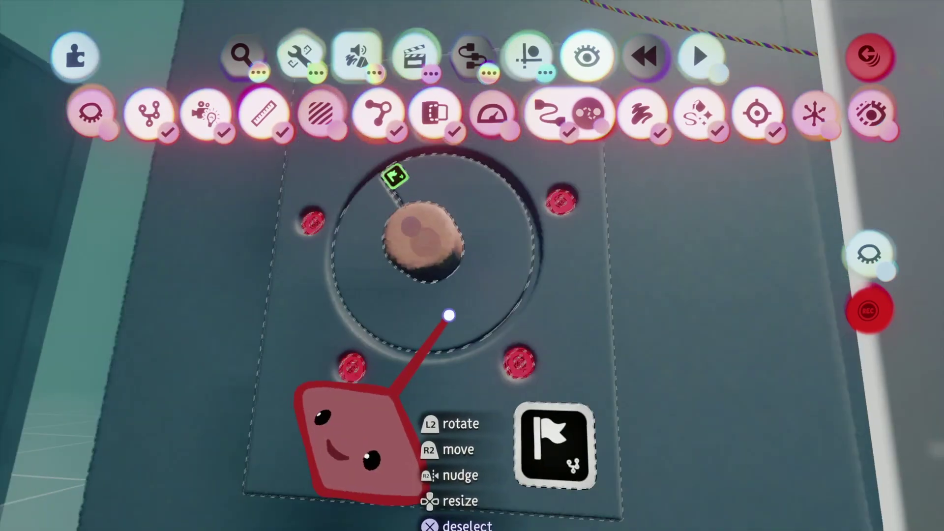
Record a move of the selected dial panel group in the keyframe, and switch the keyframe's power off
left_click_drag(449, 315, 603, 341)
key("ctrl+z")
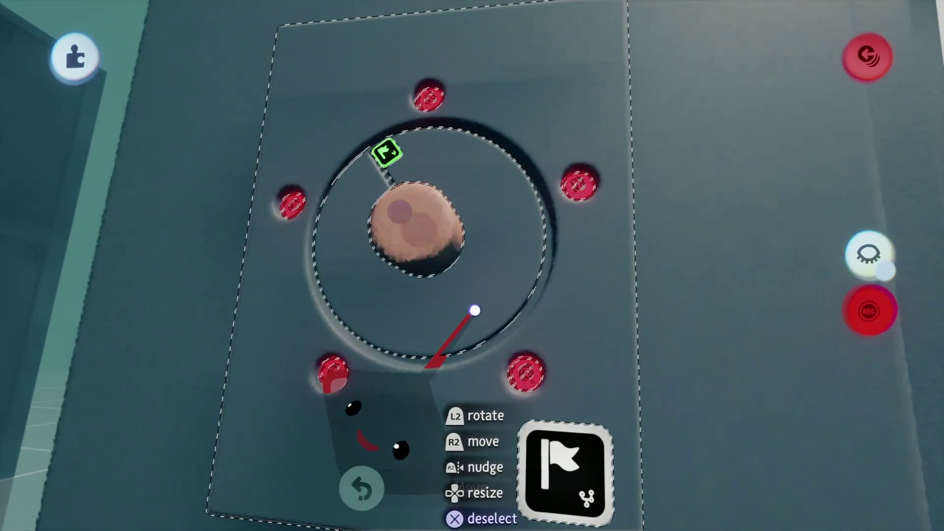
left_click_drag(474, 307, 442, 233)
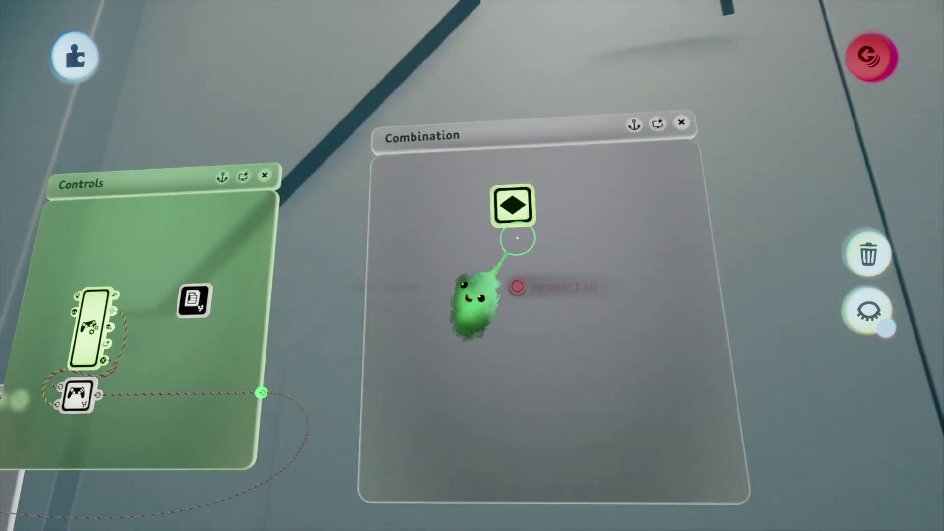
left_click(499, 217)
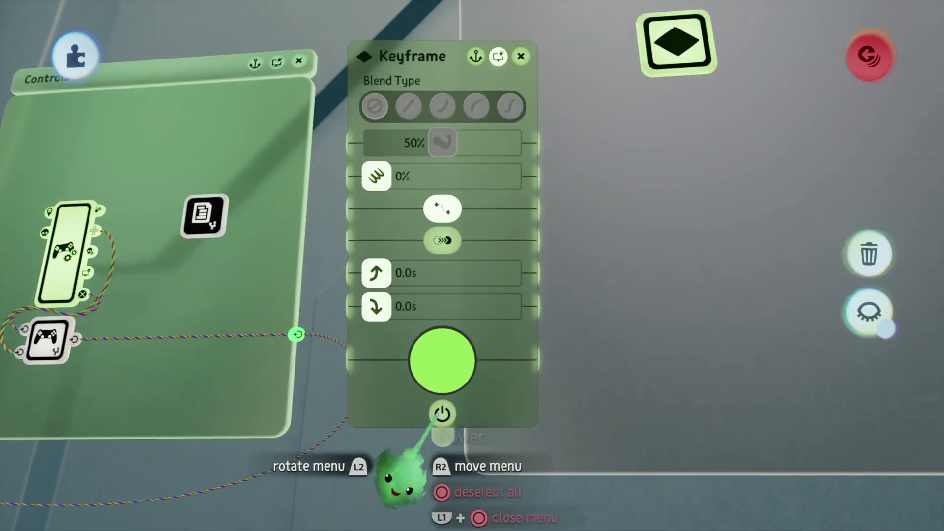
key("Escape")
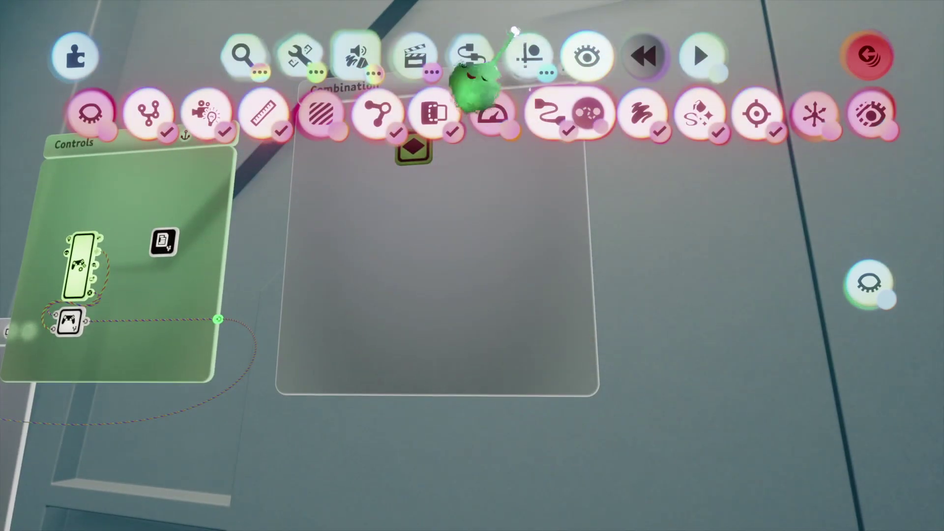
Stamp a Counter below the keyframe in the Combination canvas and clone it into a column of five
left_click(276, 148)
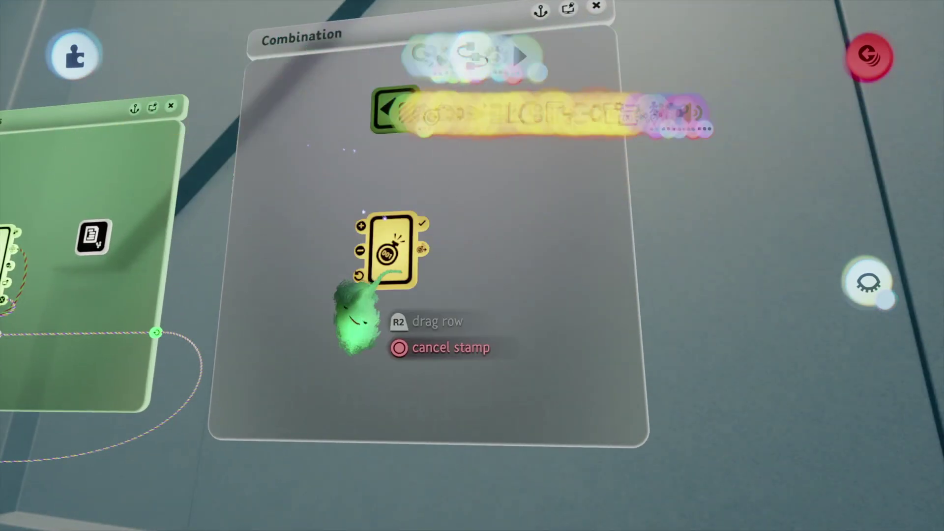
left_click(378, 278)
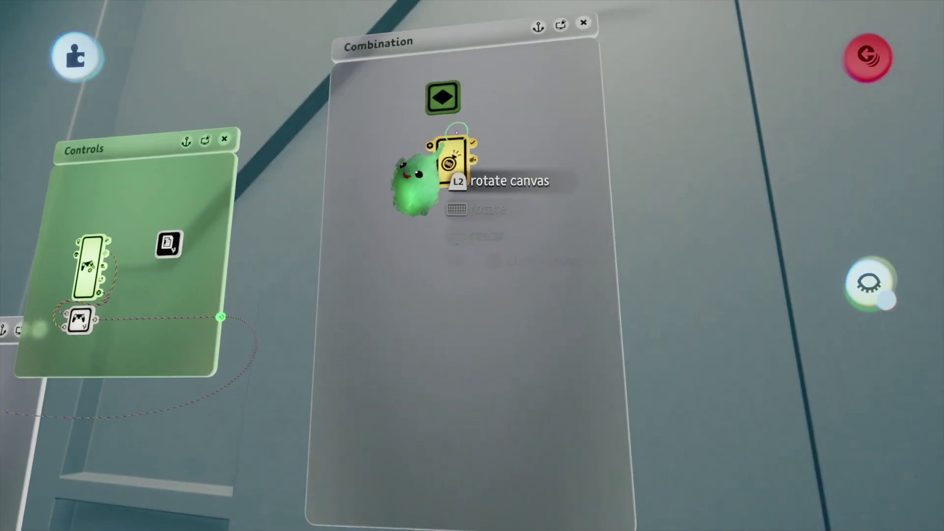
mouse_move(453, 167)
left_mouse_down()
mouse_move(438, 224)
mouse_move(457, 228)
left_mouse_up()
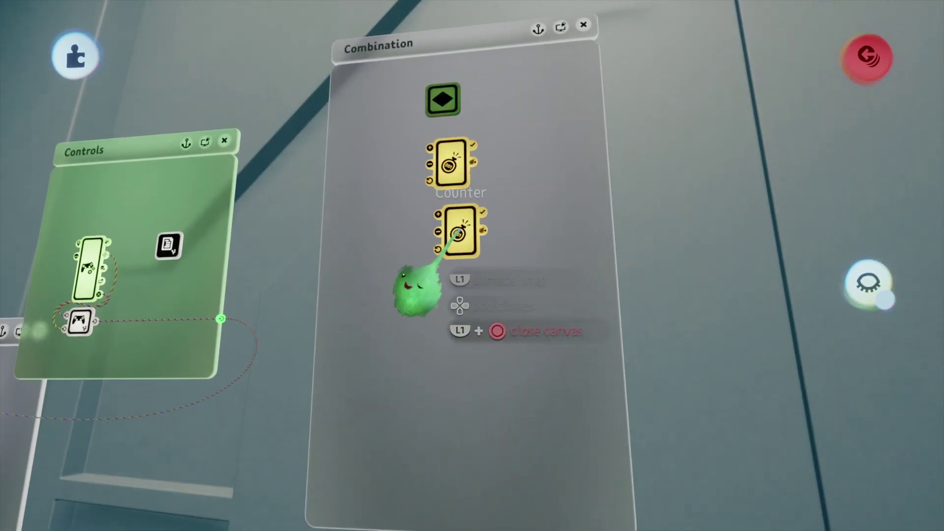
left_click_drag(452, 279, 455, 308)
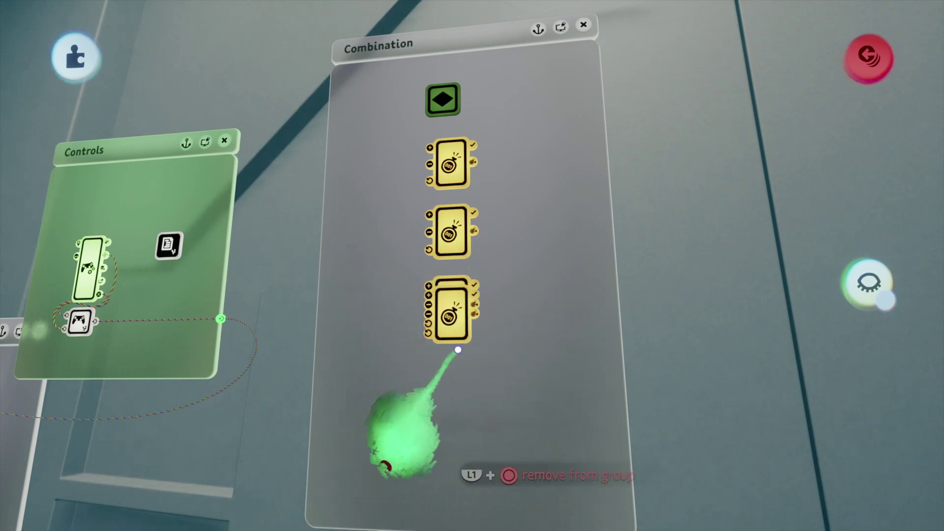
left_click_drag(456, 383, 461, 389)
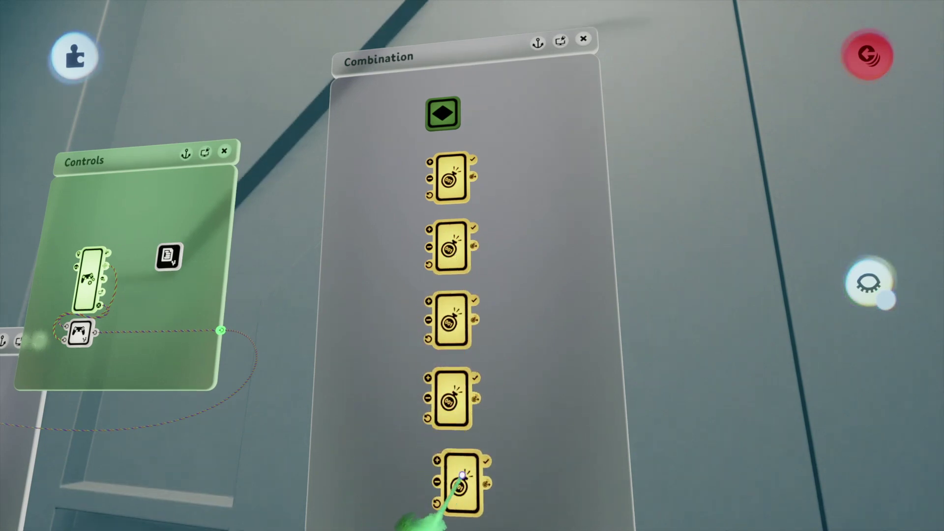
key("Escape")
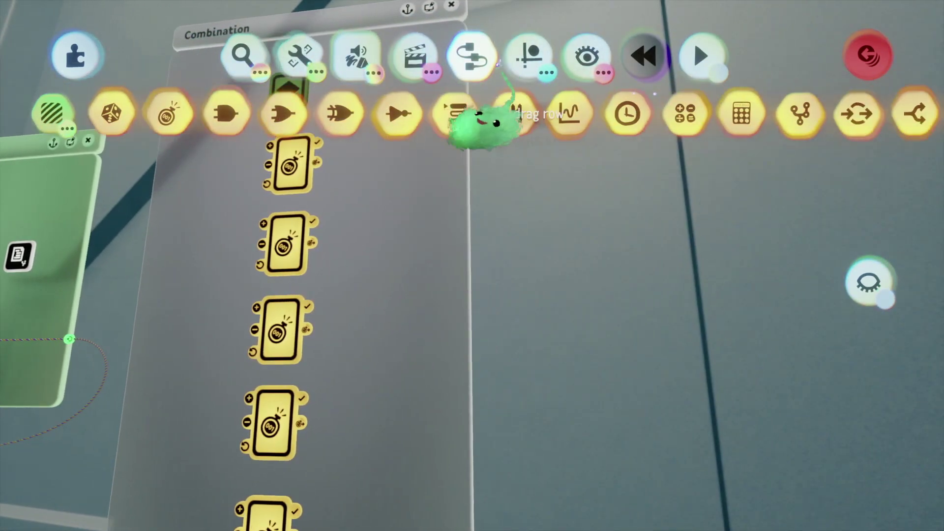
Place a node with an output port beside each of the five Counters and wire each Counter's full output to its node
left_click(695, 114)
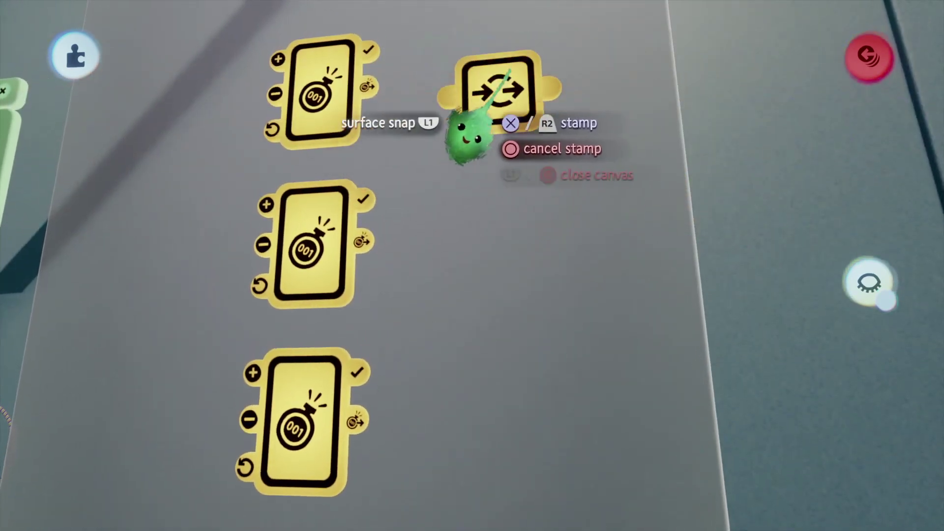
left_click(477, 89)
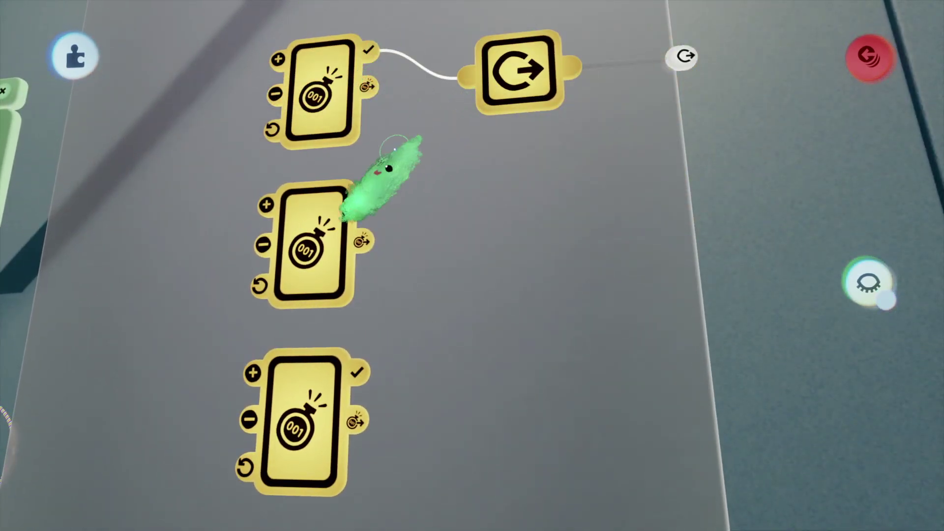
left_click_drag(545, 77, 530, 425)
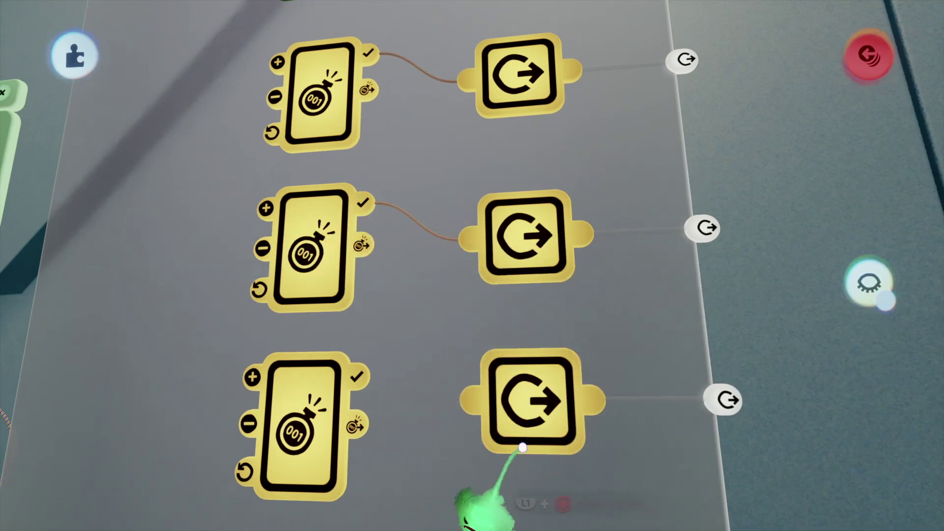
left_click(498, 402)
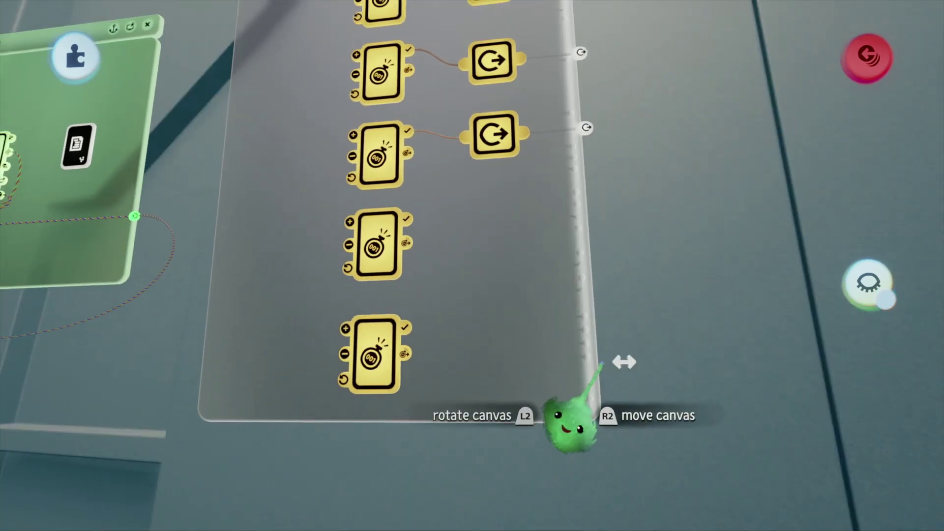
left_click_drag(463, 302, 474, 299)
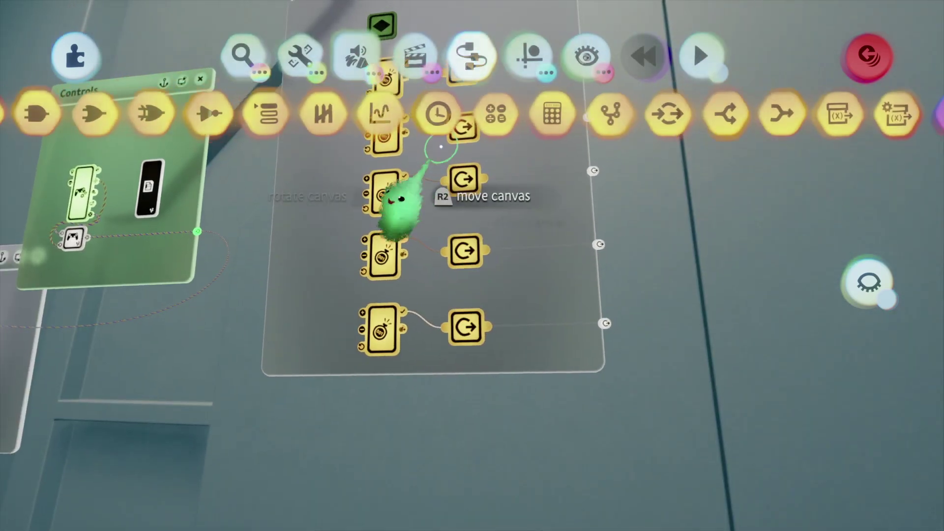
left_click(411, 152)
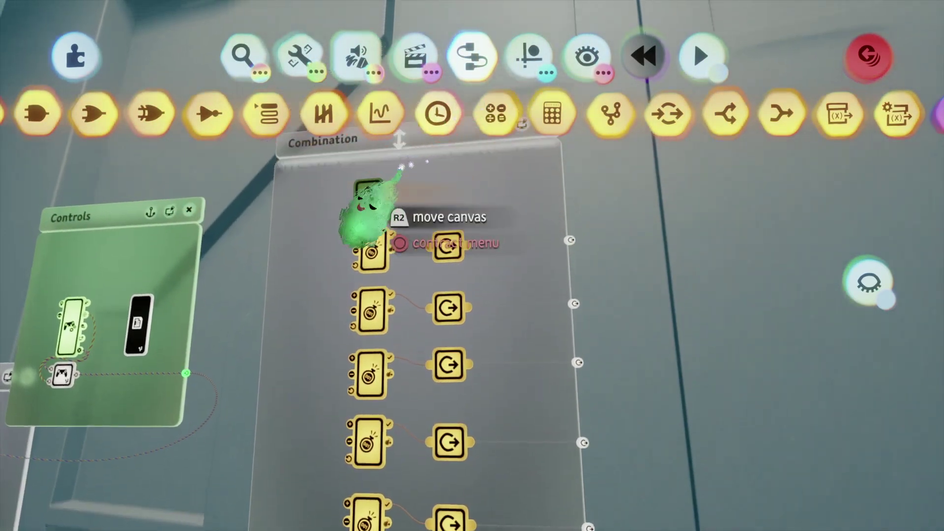
scroll(302, 315, "up", 3)
left_click_drag(390, 201, 515, 216)
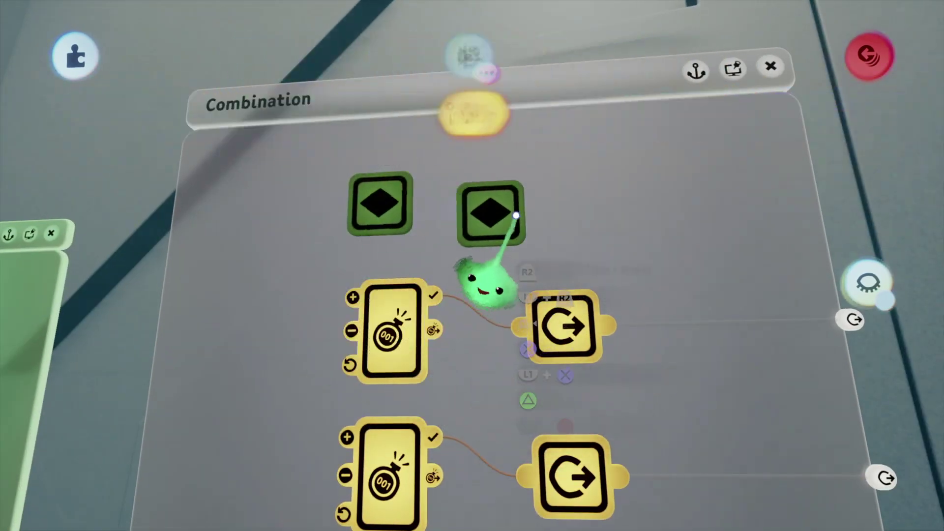
Select all five nodes beside the Counters and change their node color to white
scroll(560, 337, "down", 3)
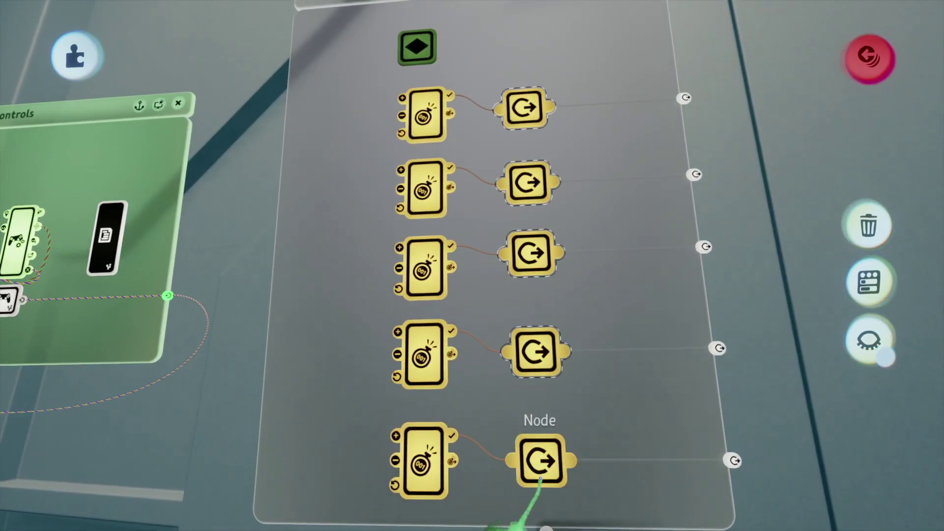
left_click(536, 472)
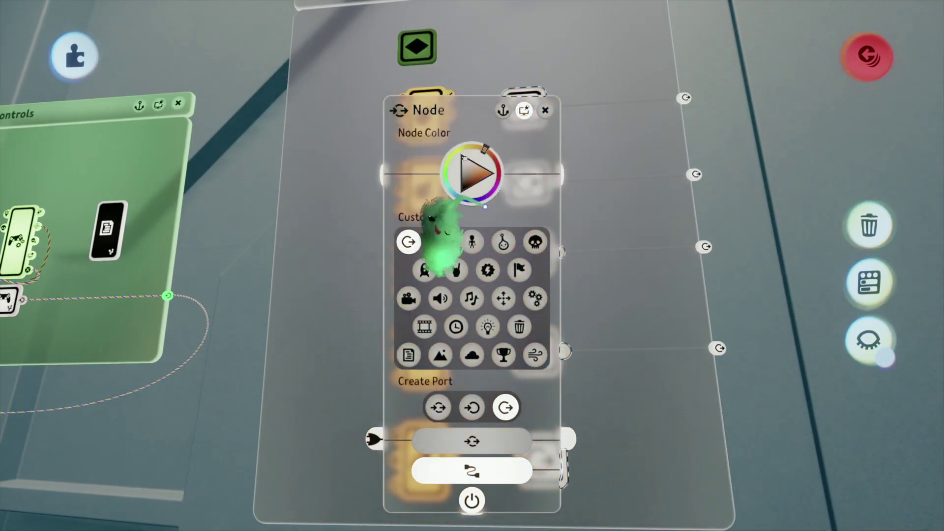
key("Escape")
scroll(431, 431, "up", 5)
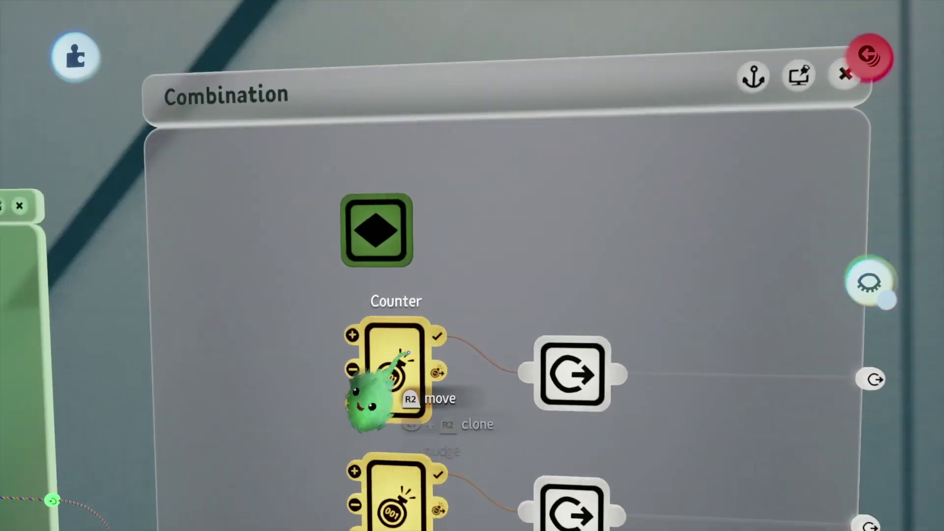
scroll(373, 399, "down", 3)
Clone the keyframe, place the clone beside the first Counter's node, and wire the node's output to the clone's power
key("Escape")
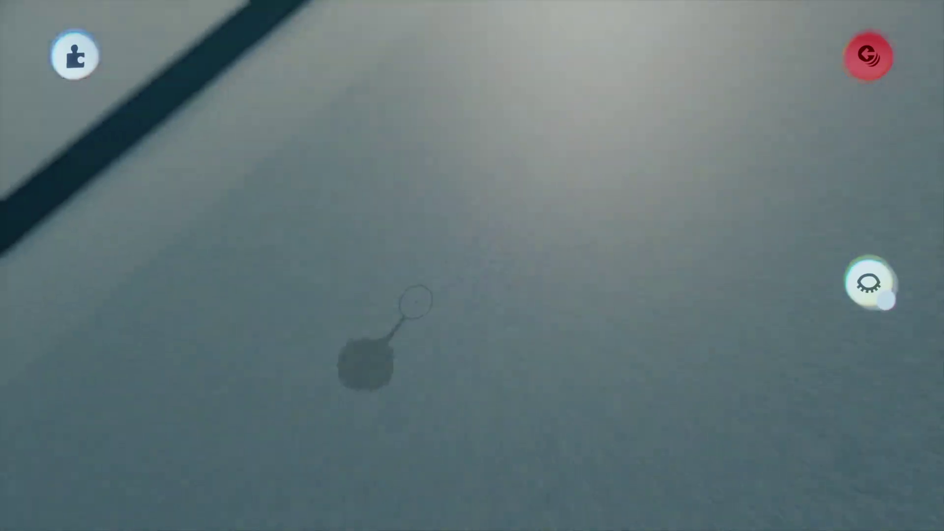
left_click(416, 301)
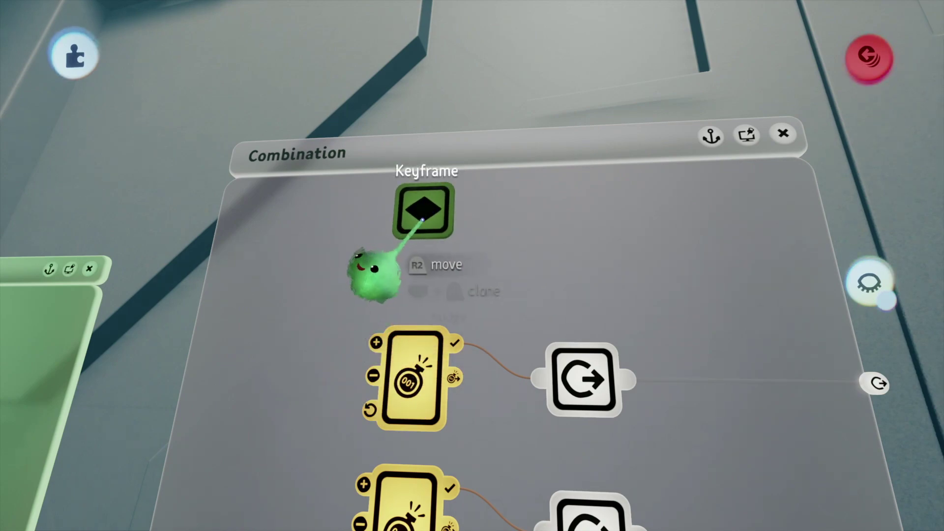
scroll(558, 217, "down", 5)
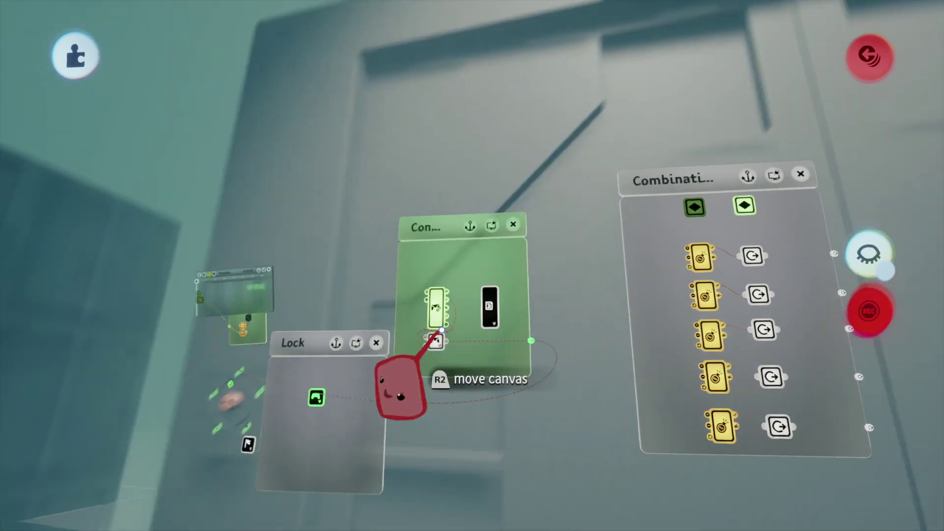
scroll(421, 327, "up", 5)
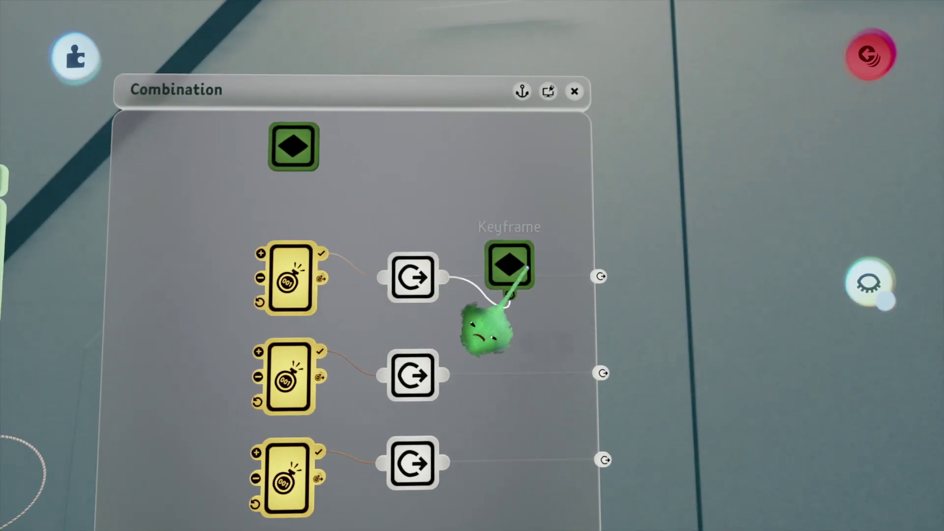
key("Escape")
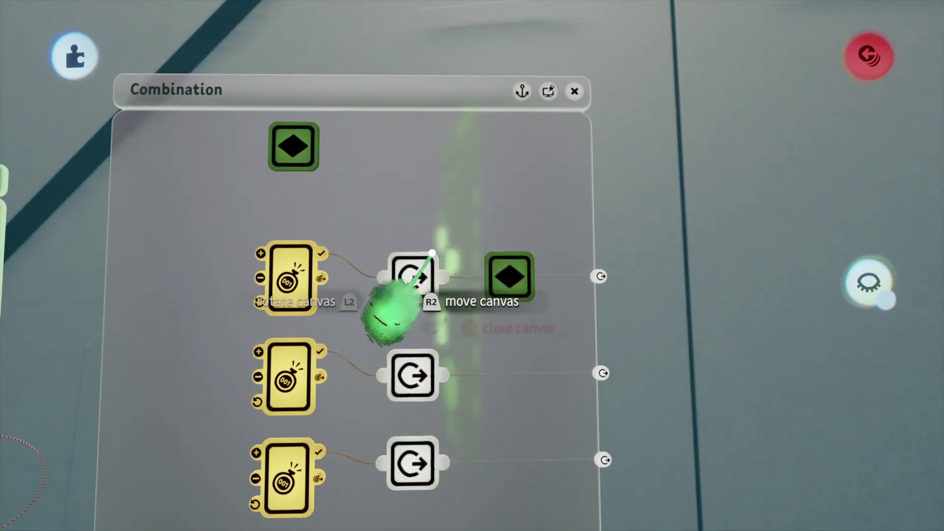
Clone the top keyframe, place the clone next to the original, and turn the green dial lights red in its recording
left_click_drag(310, 144, 425, 224)
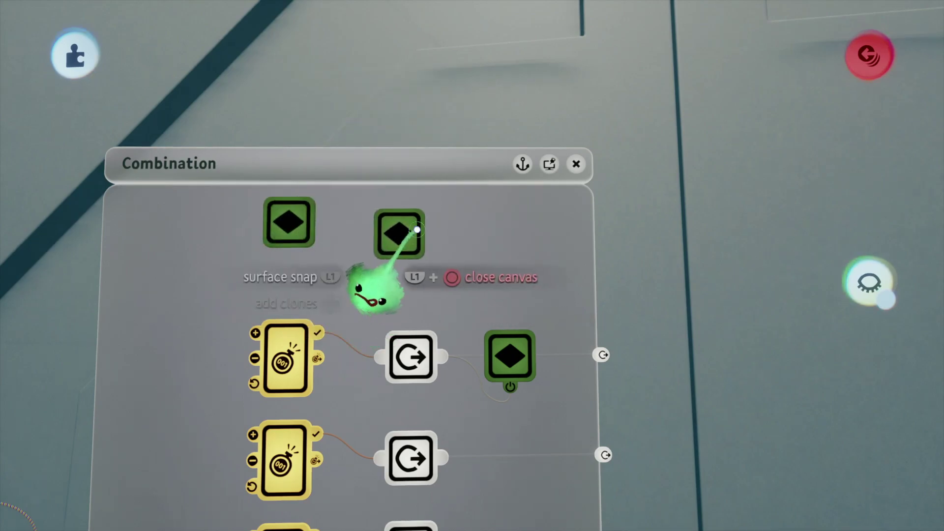
left_click(417, 230)
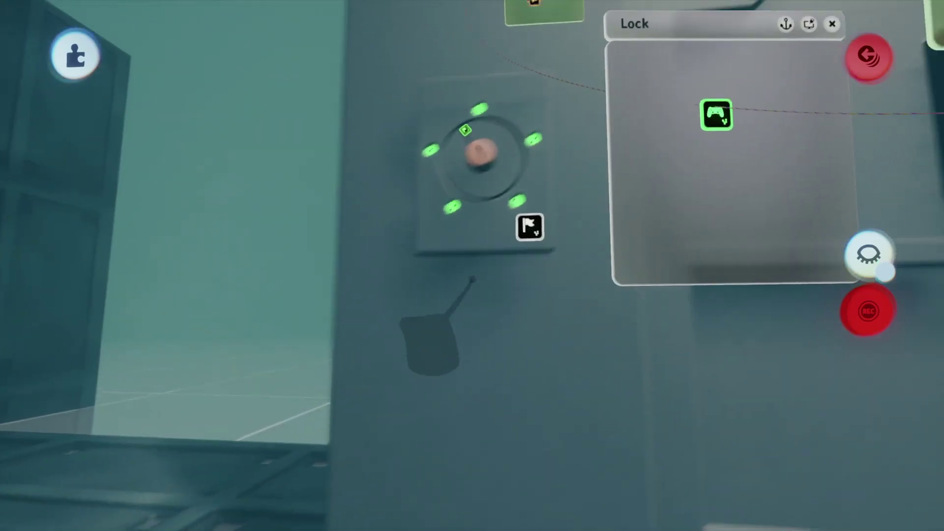
scroll(431, 345, "up", 5)
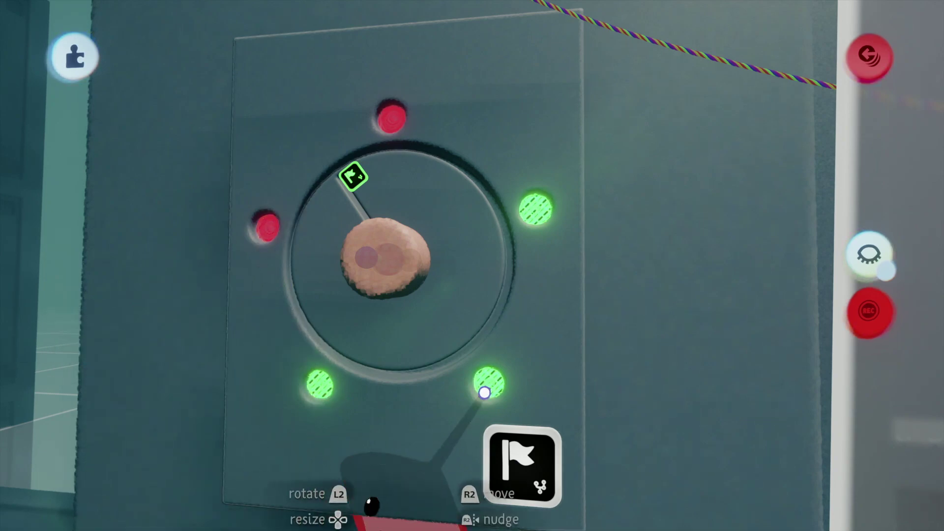
left_click(321, 392)
left_click(489, 384)
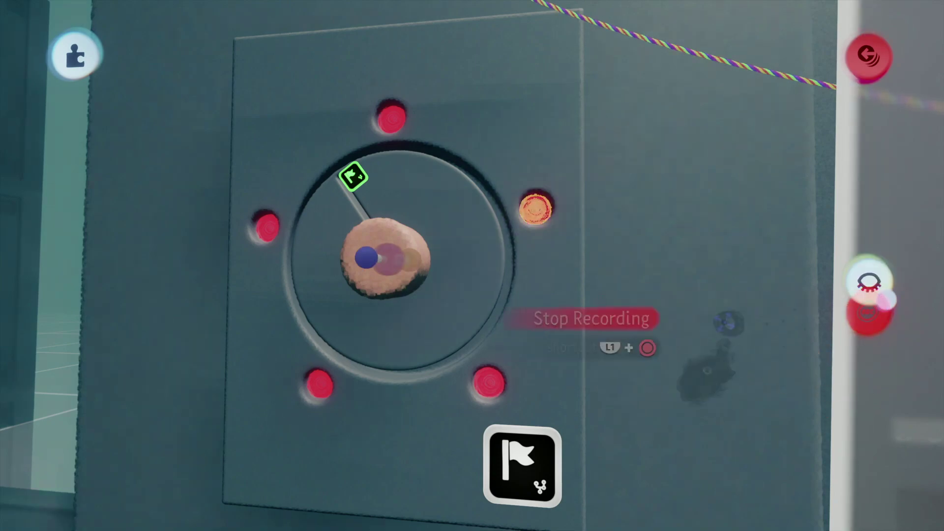
left_click(869, 315)
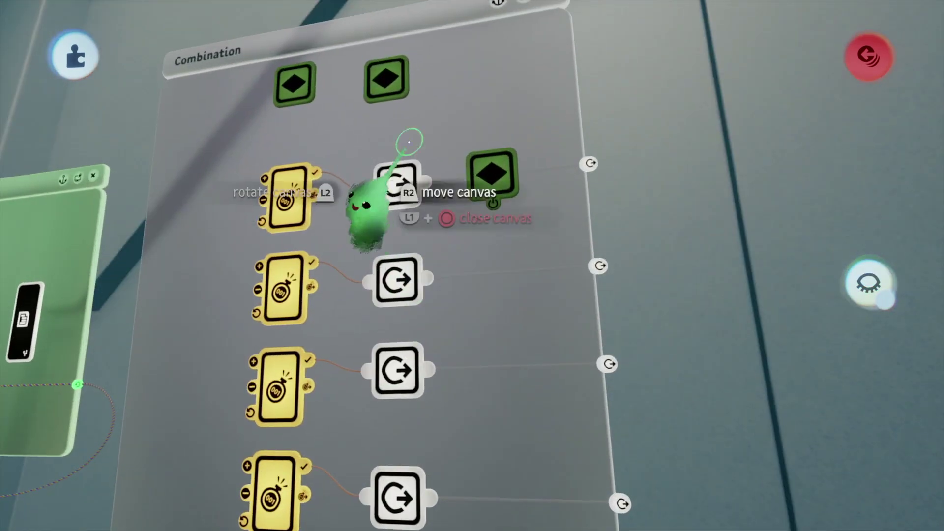
Place edited keyframe clones beside the second and third Counters' nodes and wire each node's output to its keyframe's power
left_click_drag(401, 69, 524, 294)
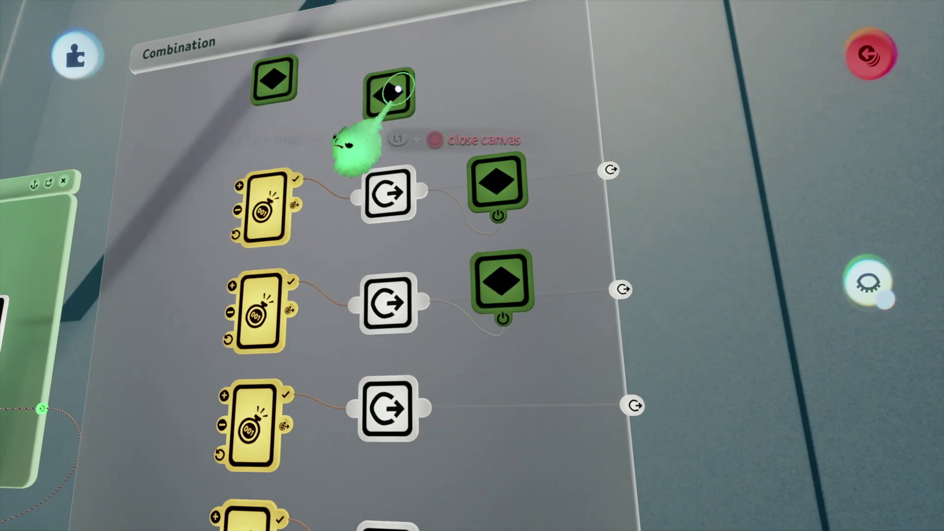
key("Escape")
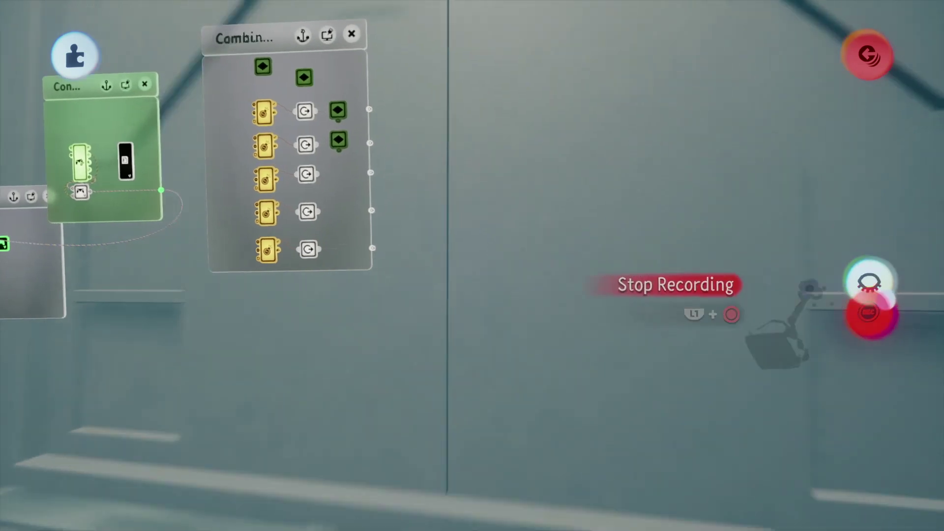
left_click_drag(375, 185, 412, 325)
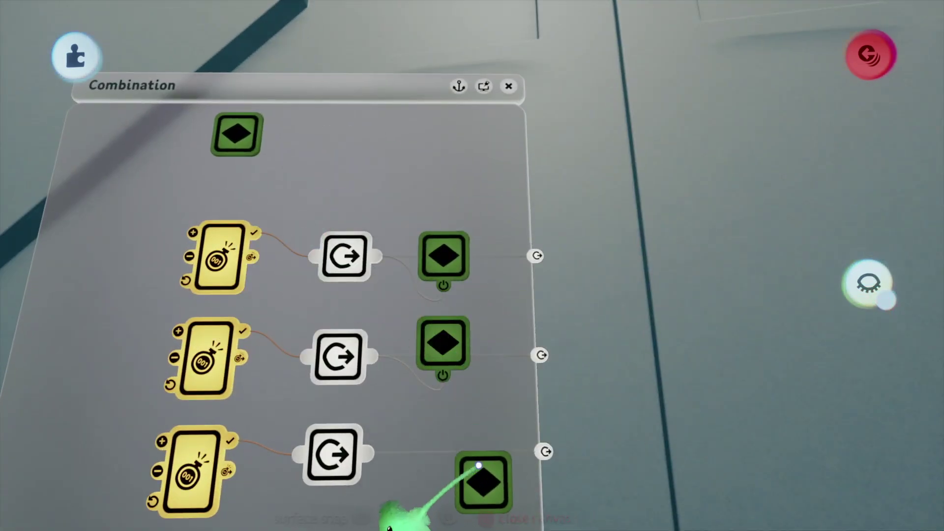
left_click_drag(393, 410, 218, 276)
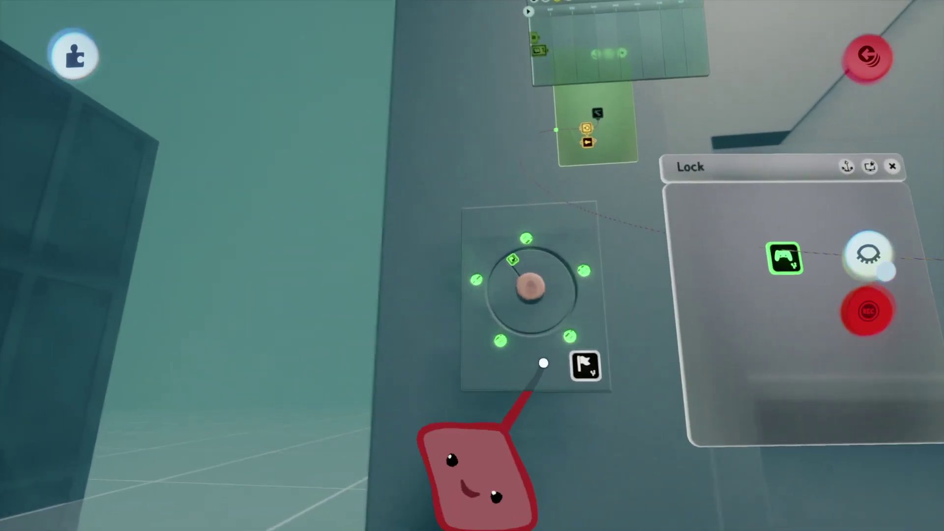
Edit the dial lights in the next keyframe clone's recording, place the clone beside the fourth Counter's node, and wire the node to it
left_click_drag(474, 472, 421, 270)
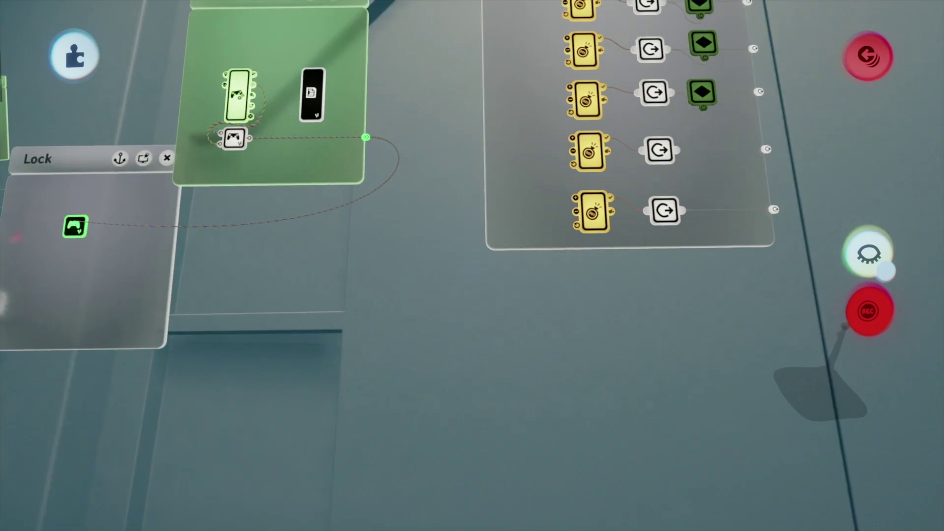
left_click(868, 310)
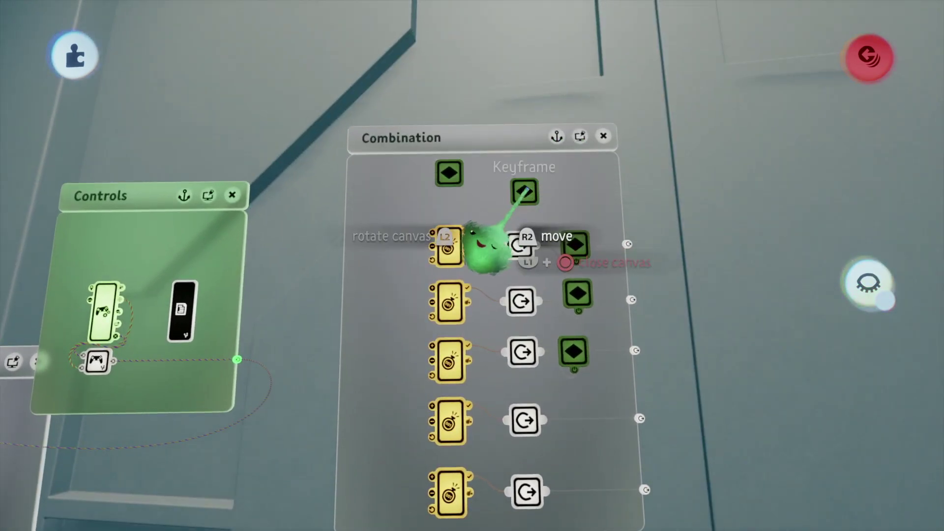
left_click_drag(525, 191, 579, 362)
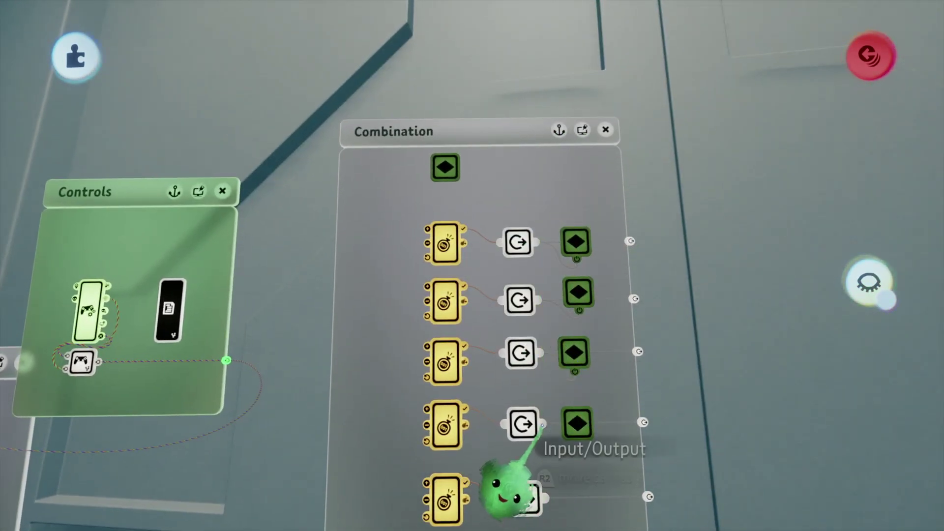
left_click_drag(539, 195, 507, 300)
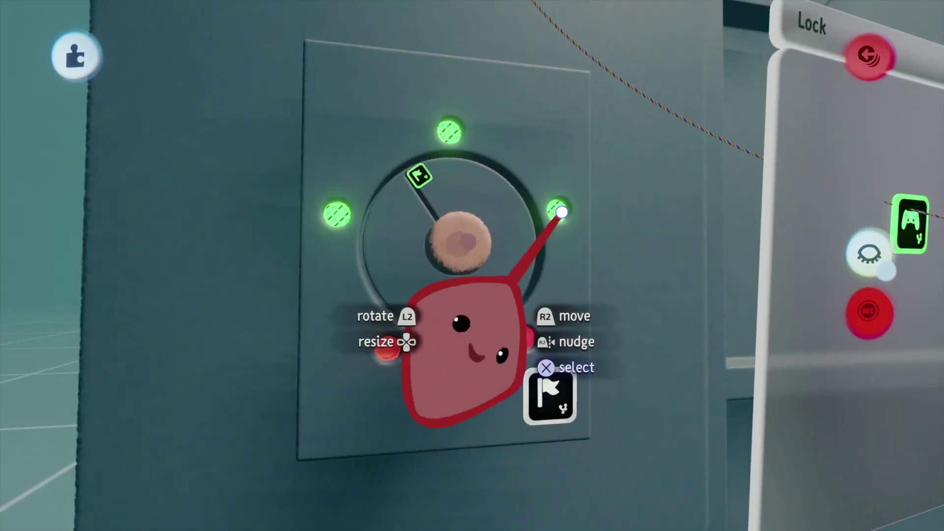
Turn the two lower dial lights and the upper-right one red in the recording of the keyframe for the fifth Counter
left_click_drag(463, 133, 610, 221)
left_click_drag(700, 179, 590, 172)
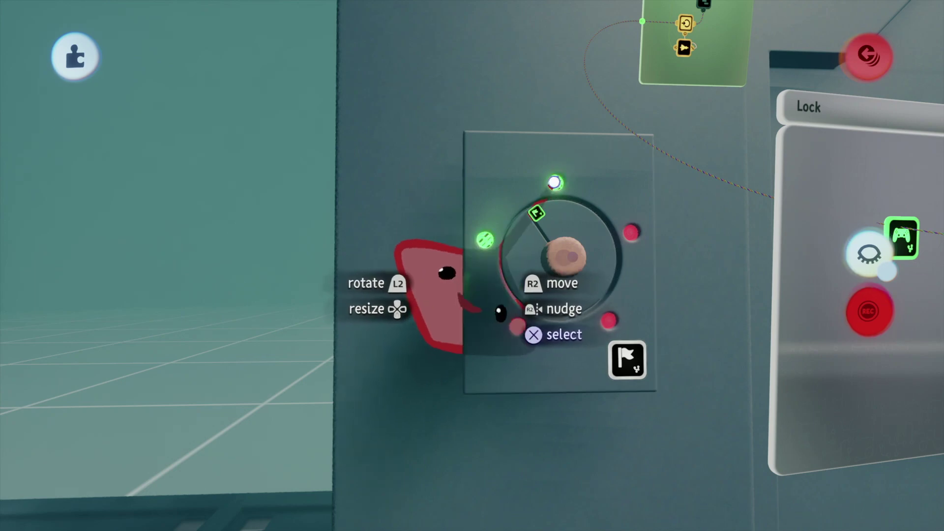